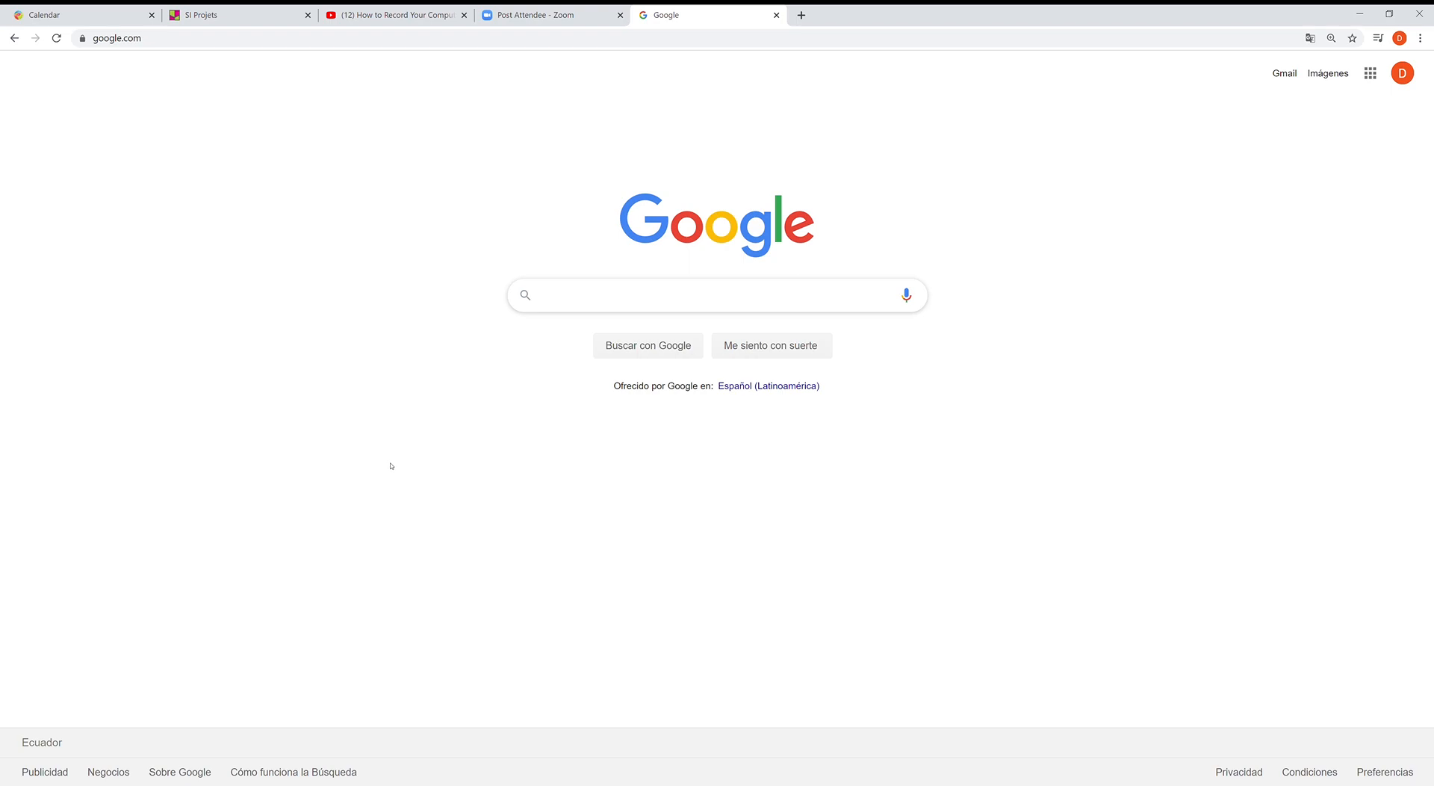
- Load tinkercad.com in the current Chrome tab
click(585, 44)
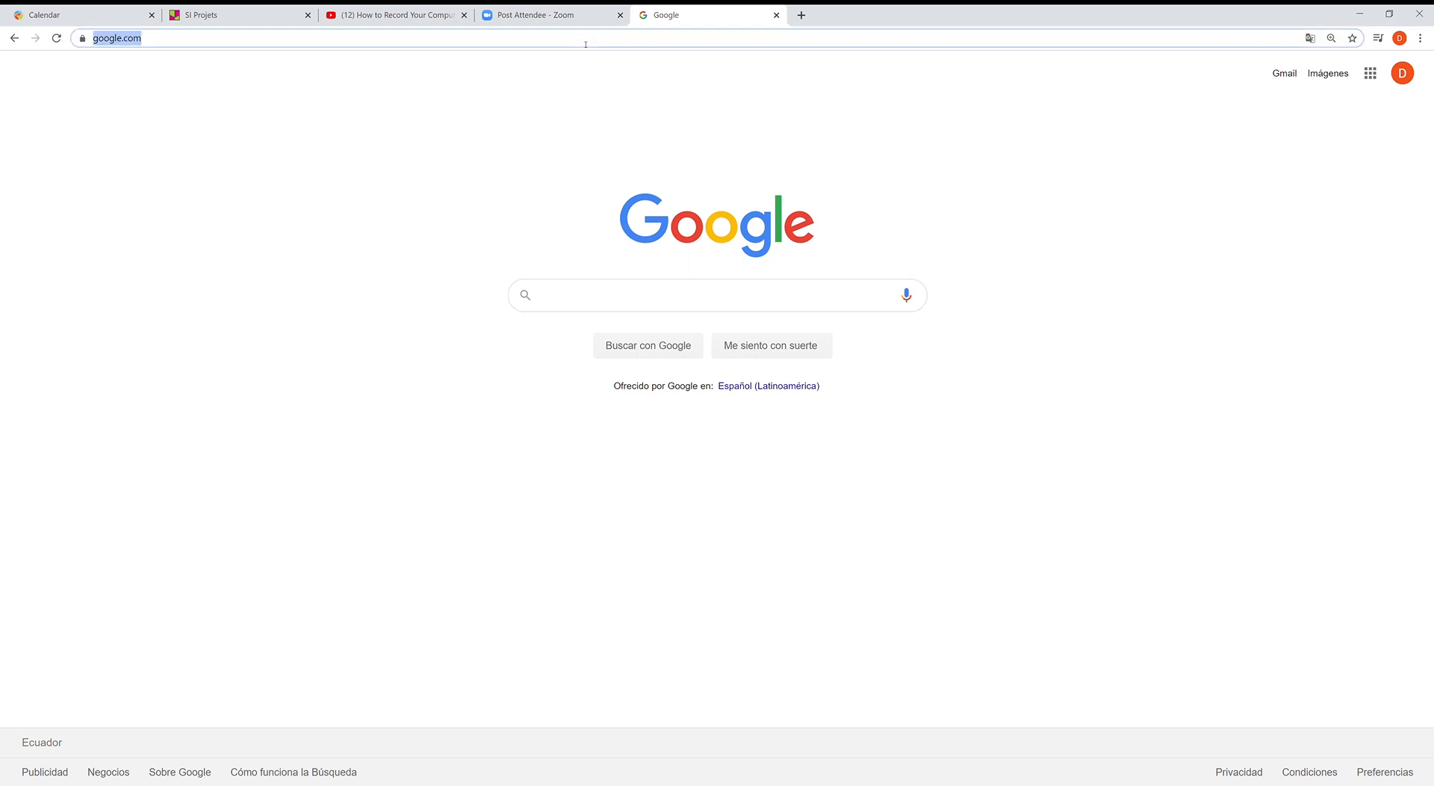
text(tinkerca)
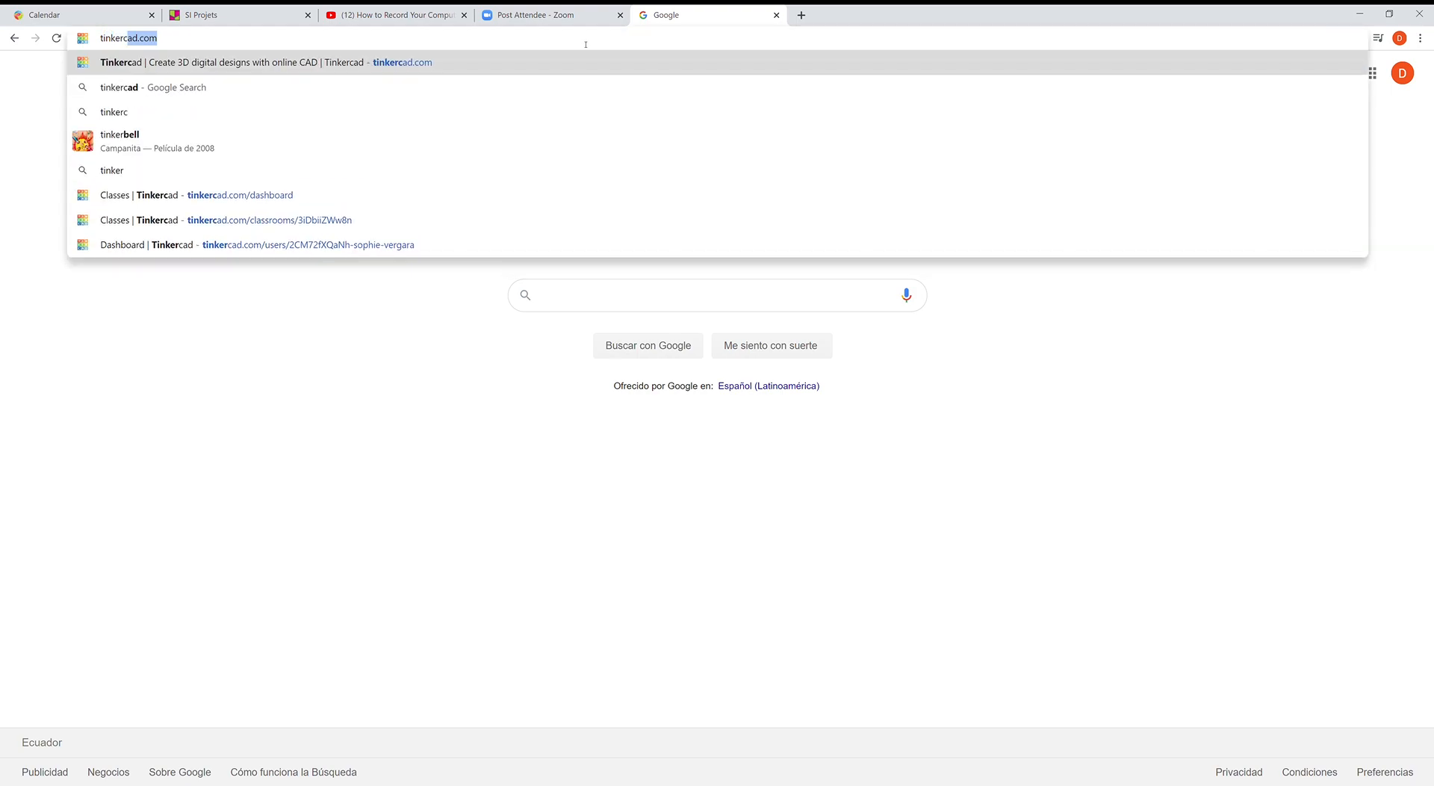
text(d.com)
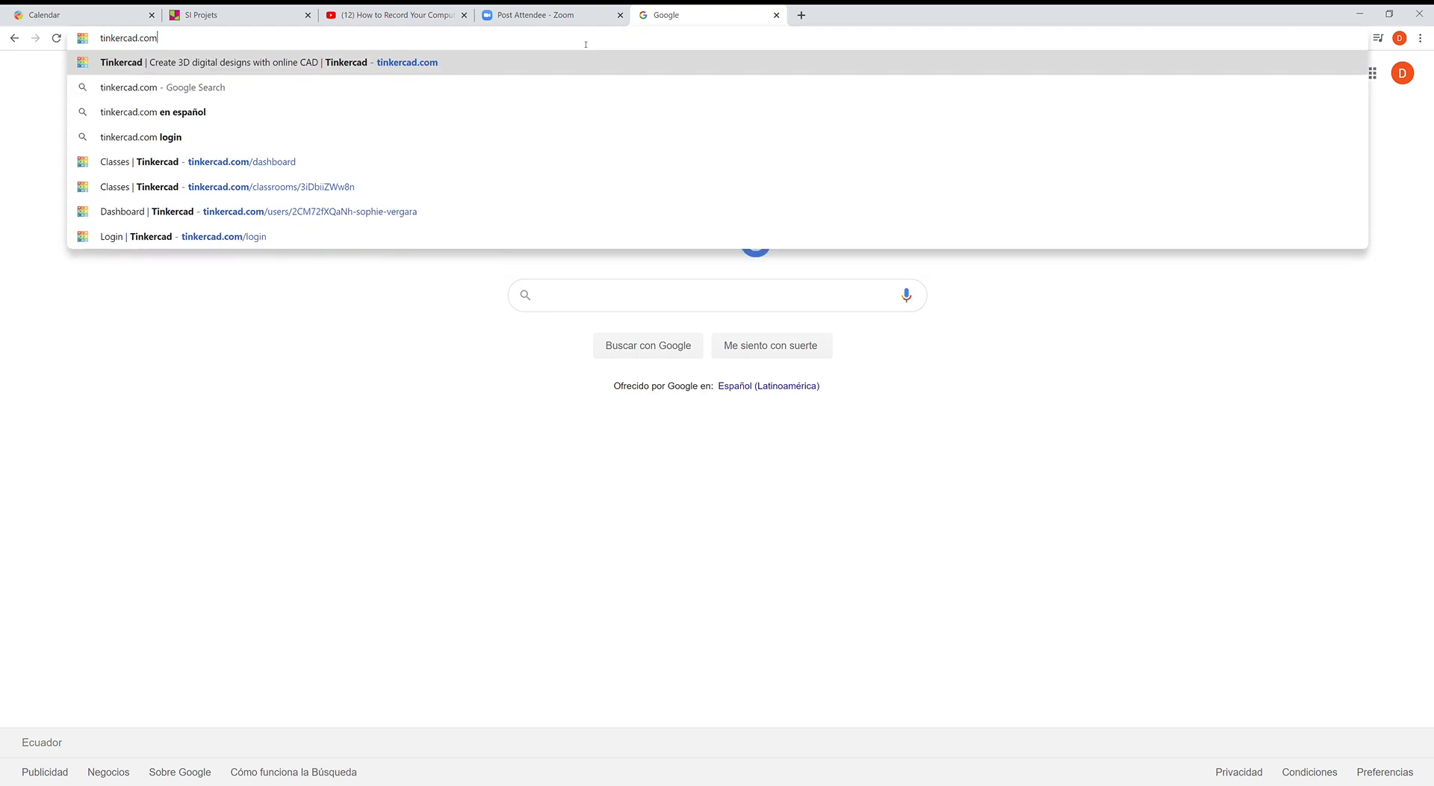
key(Return)
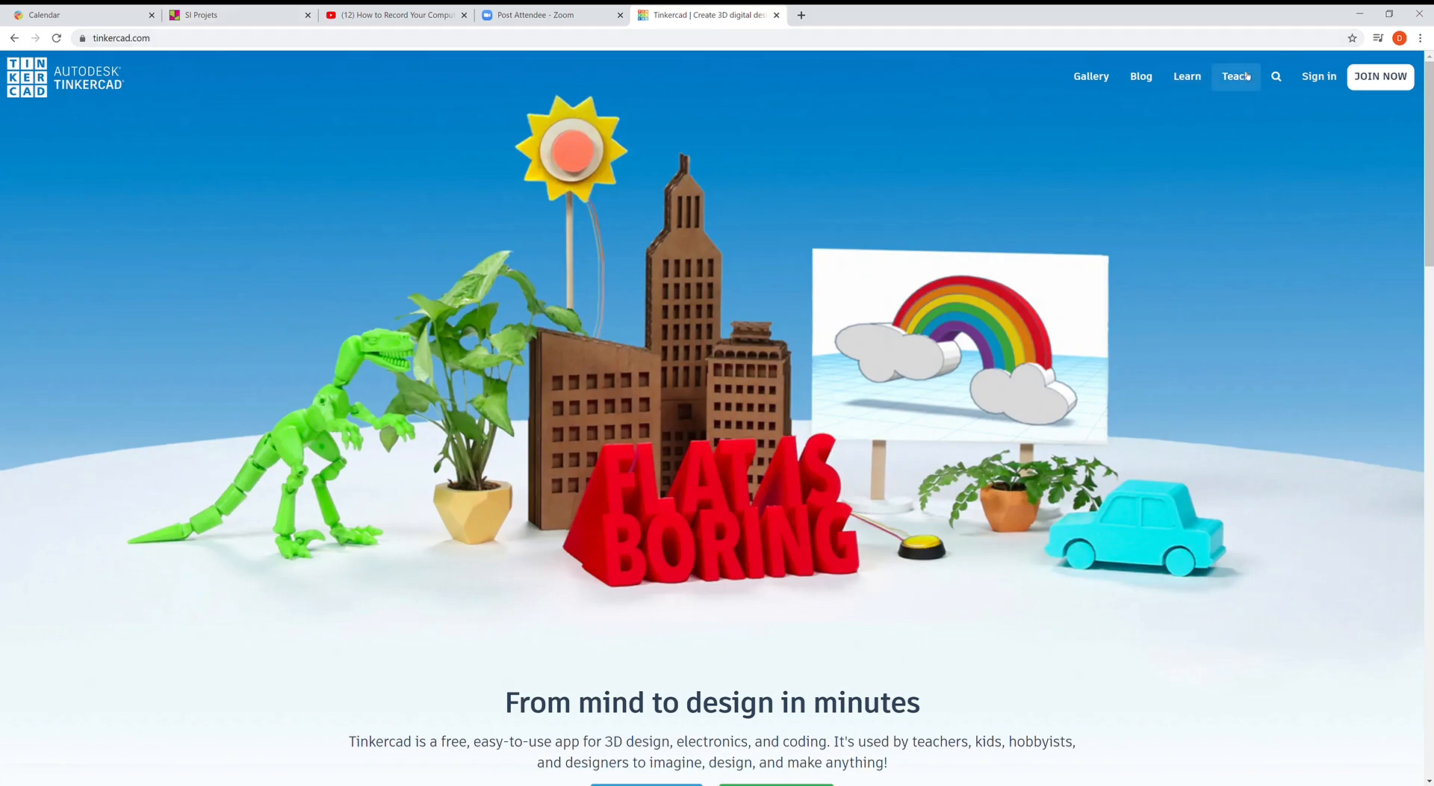
- Join the Prmiere SI class as a student using the teacher's class code, reaching the nickname field
click(1320, 76)
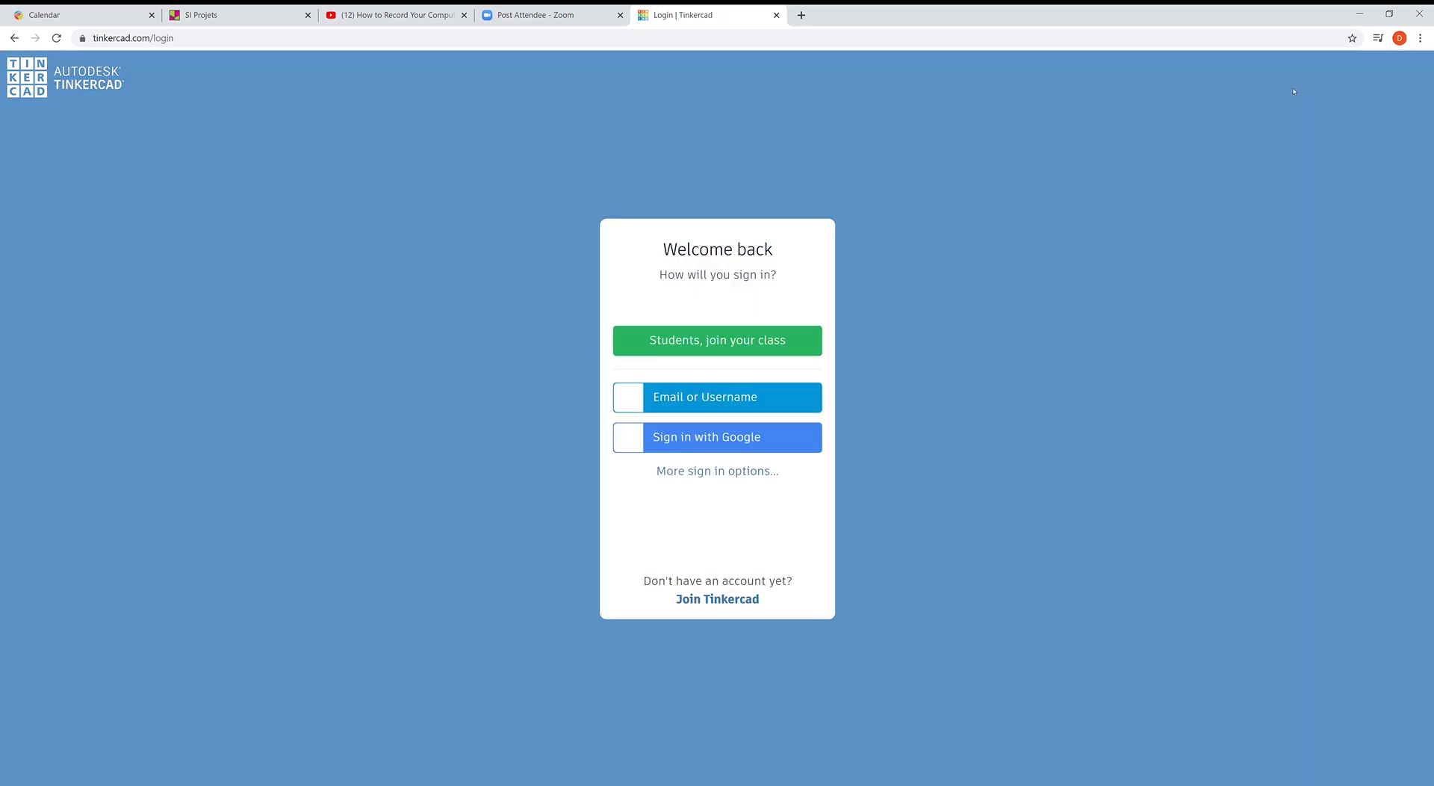
click(704, 340)
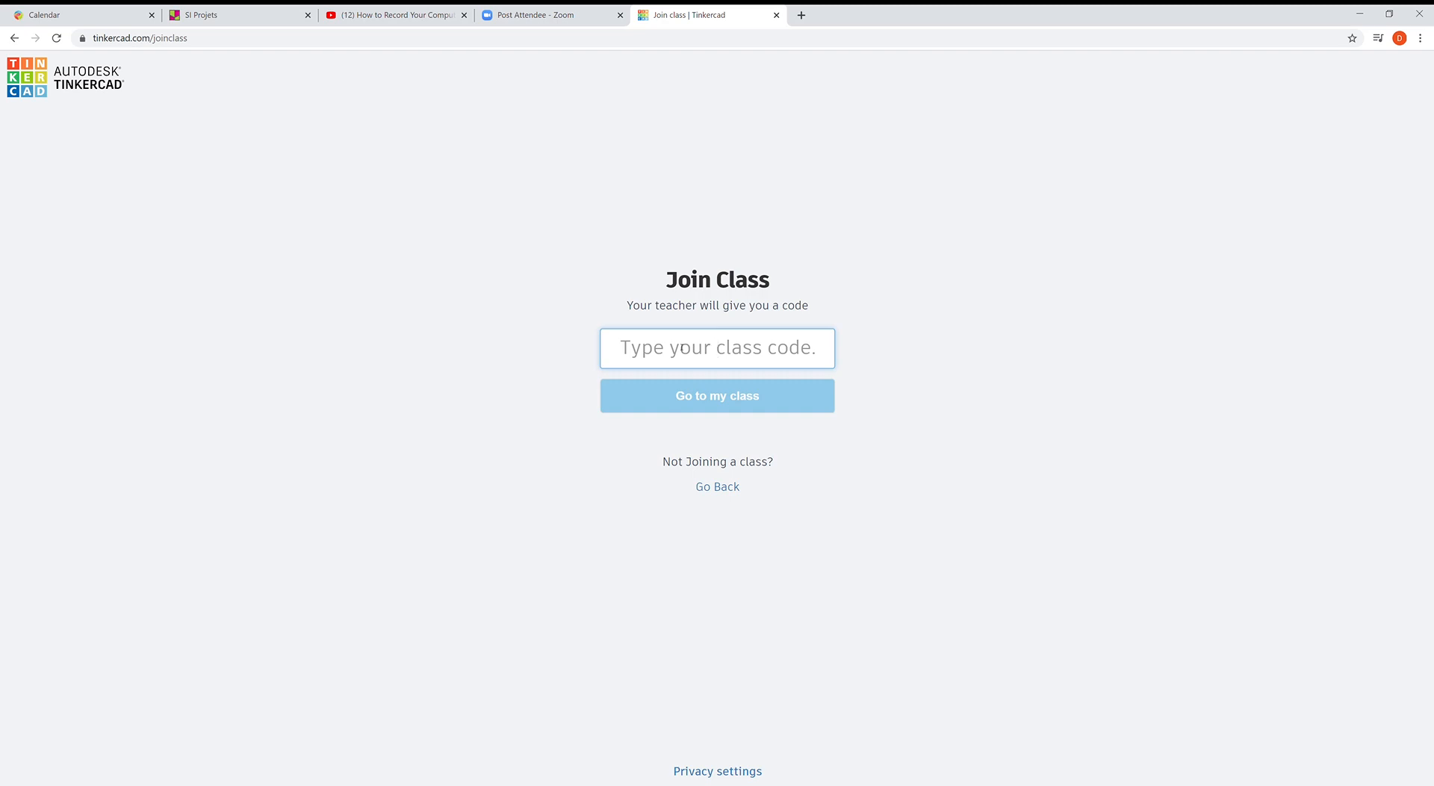
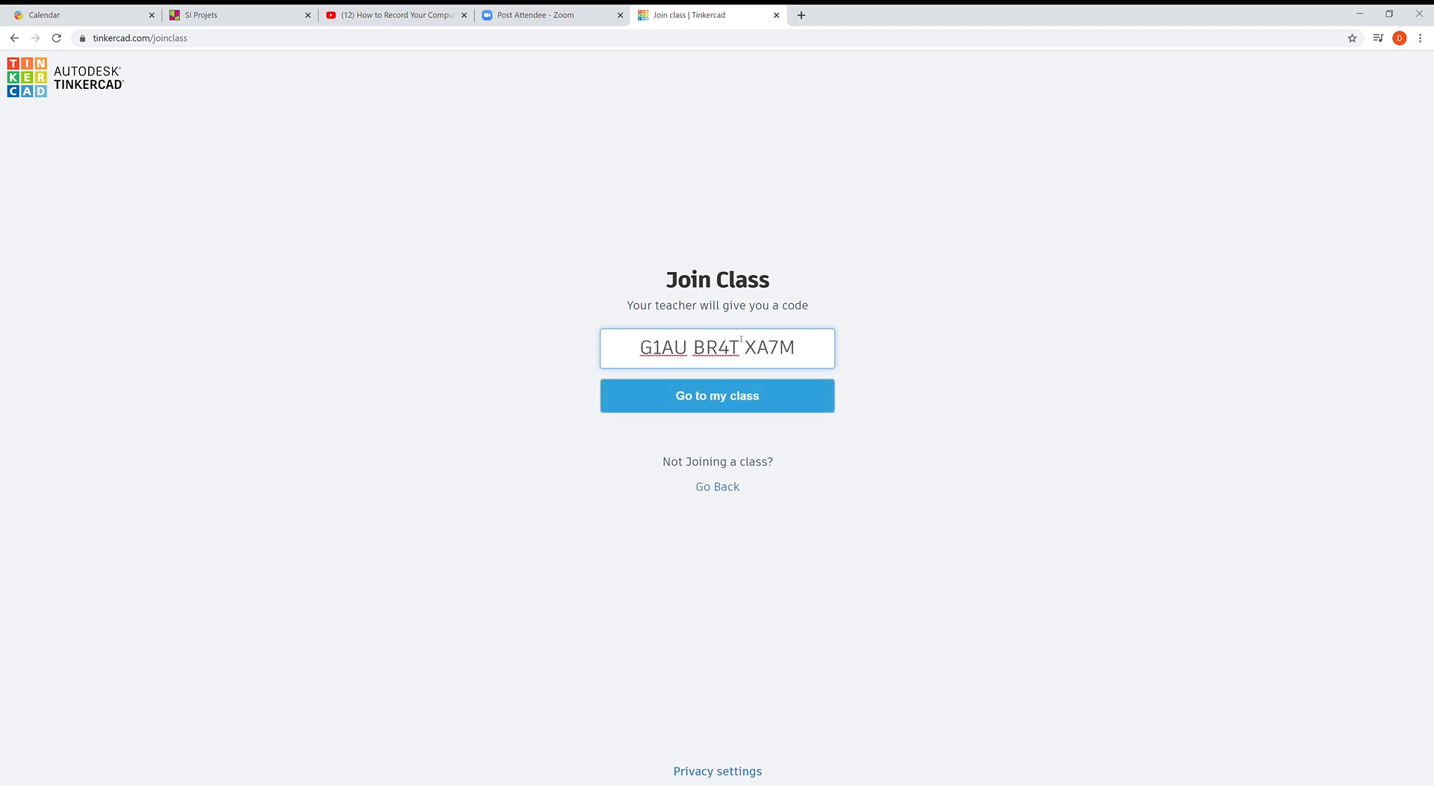
click(723, 397)
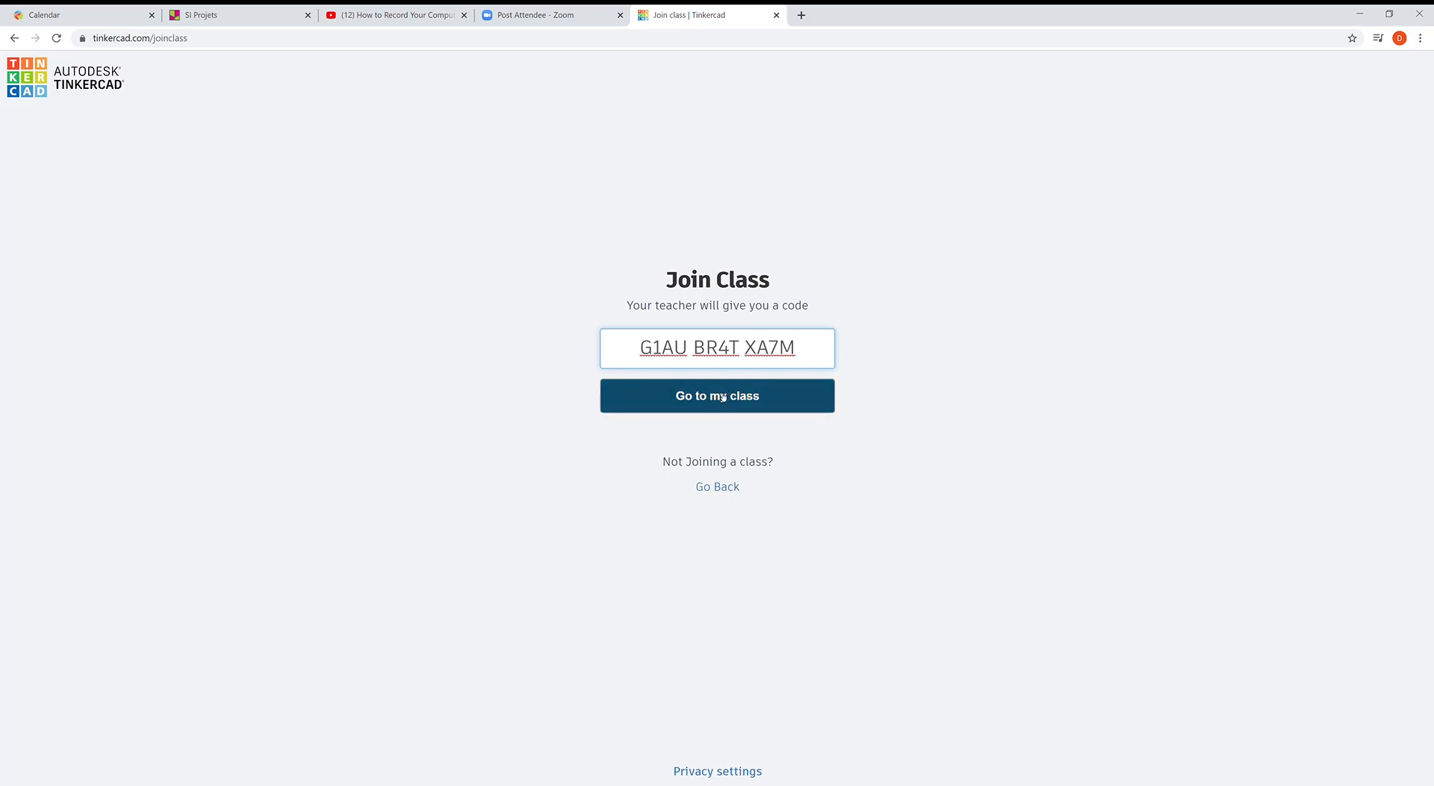
click(724, 353)
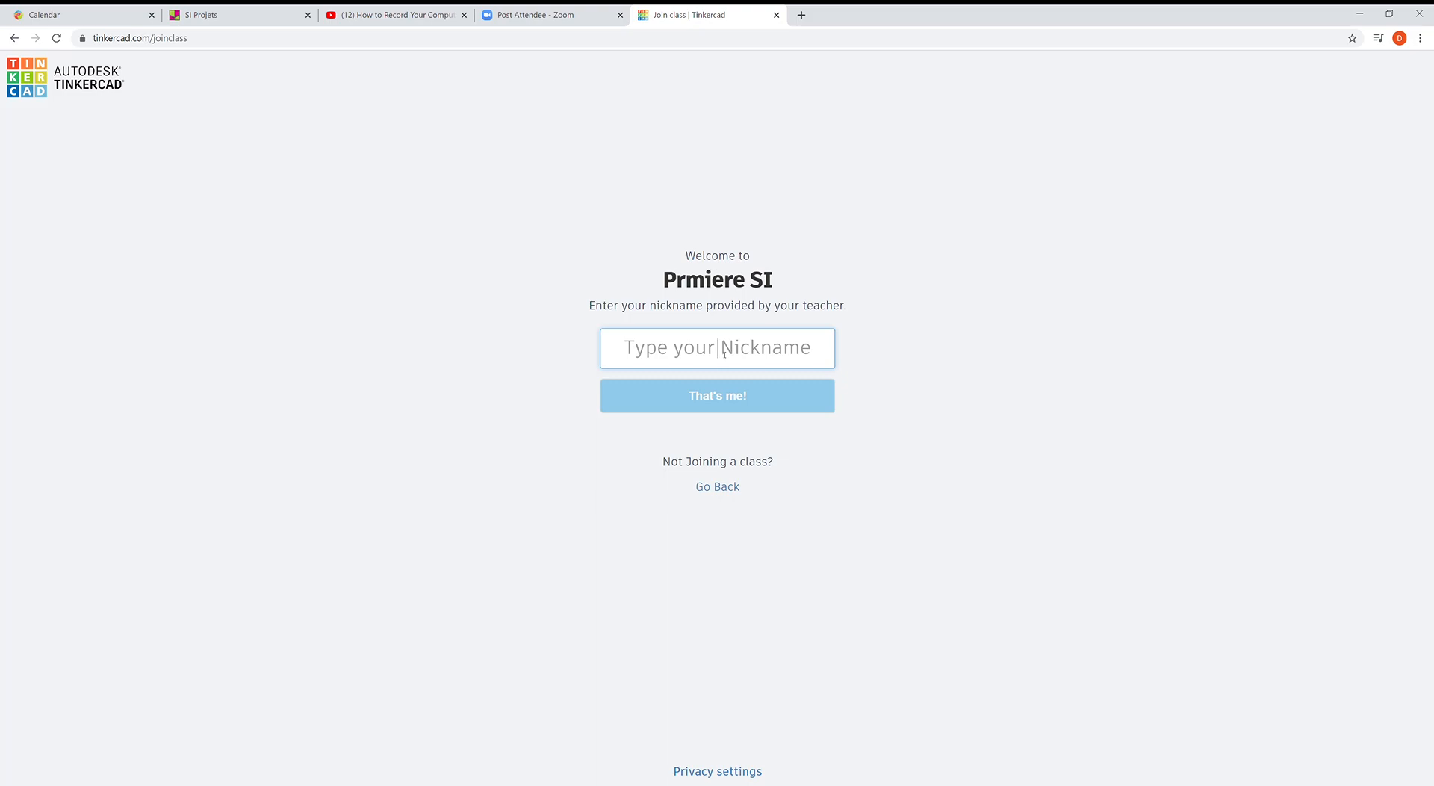
- Enter the student nickname, correct it after the error, and get into the class dashboard
text(SI)
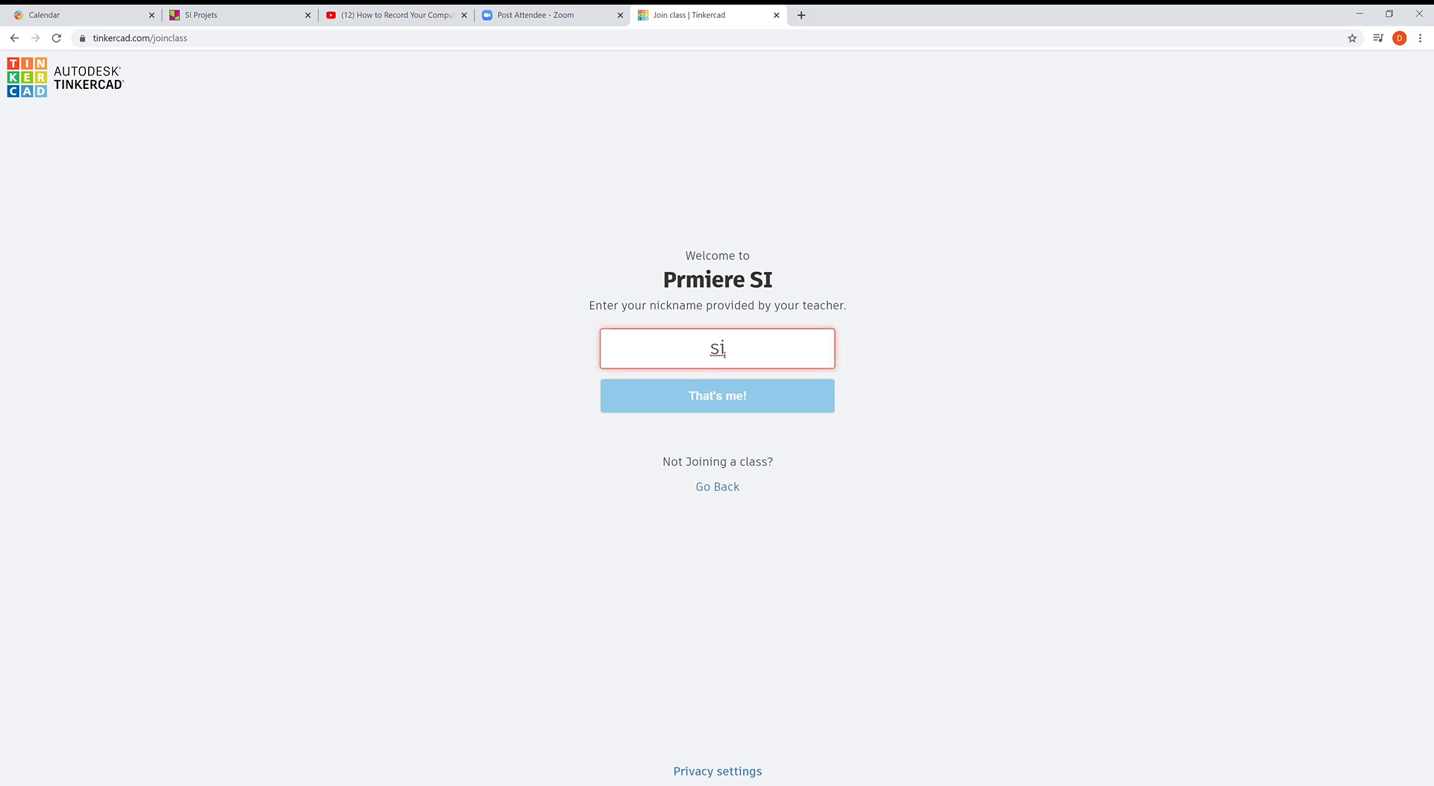
text(_c)
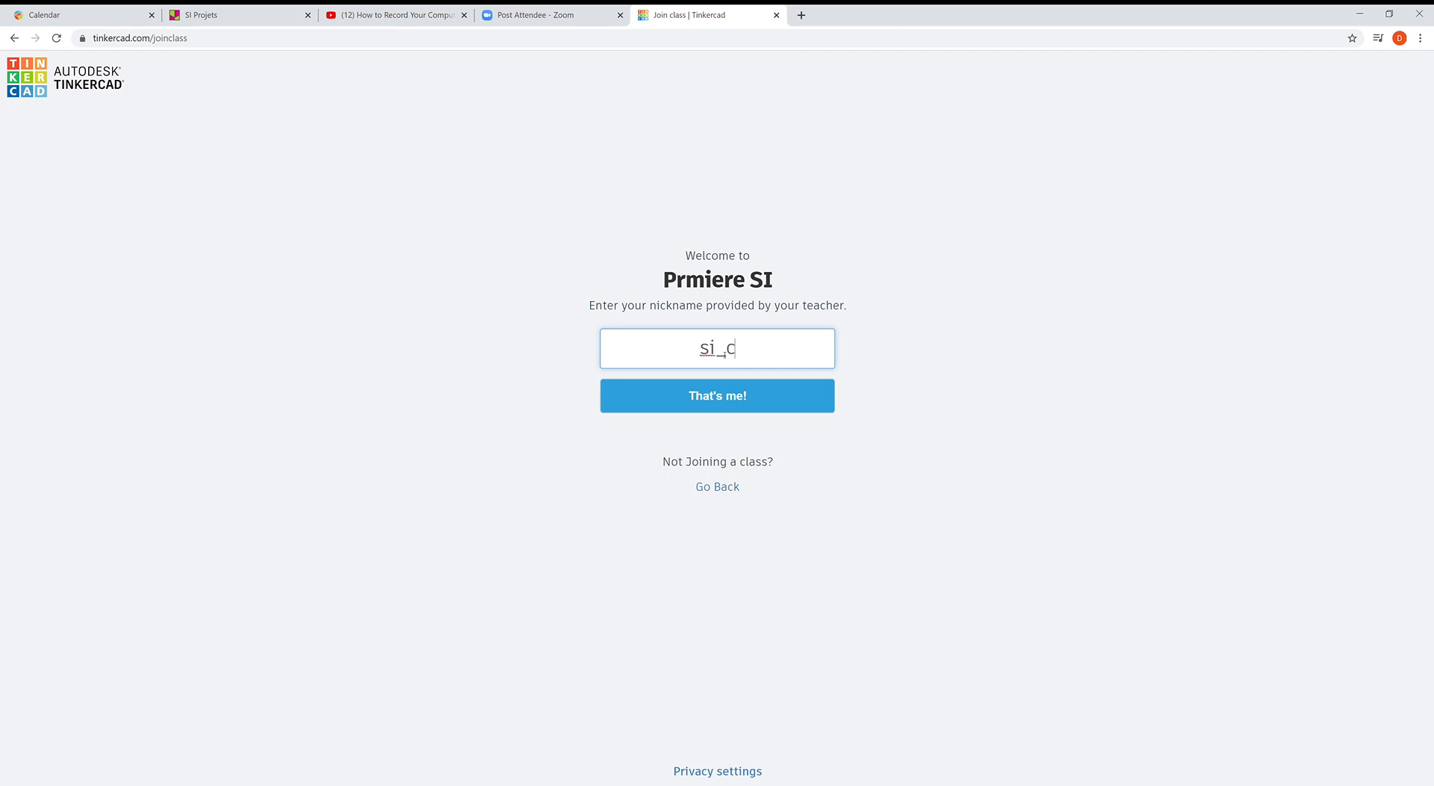
text(hampions)
key(BackSpace)
text(-)
key(BackSpace)
text(_)
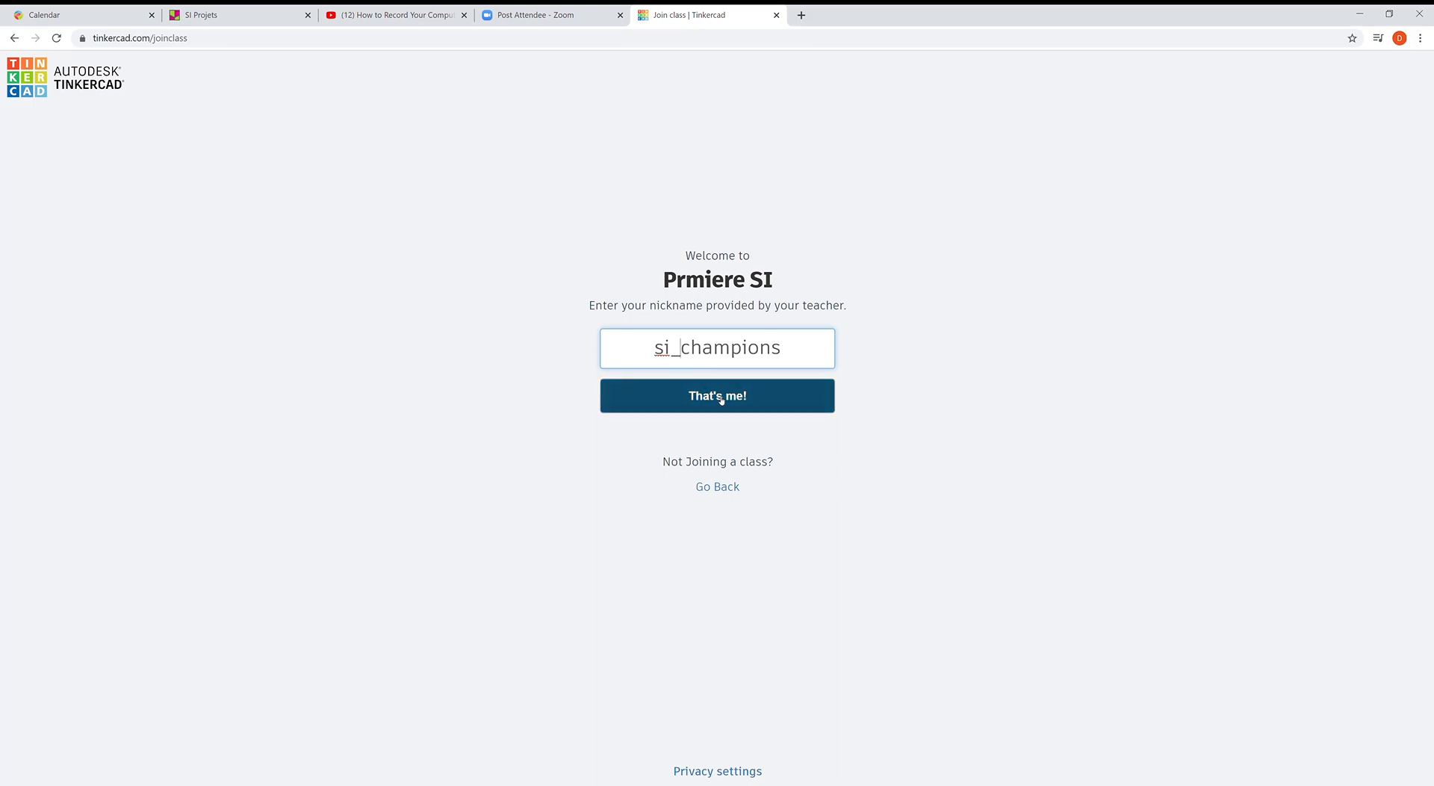
click(721, 400)
click(796, 356)
key(BackSpace)
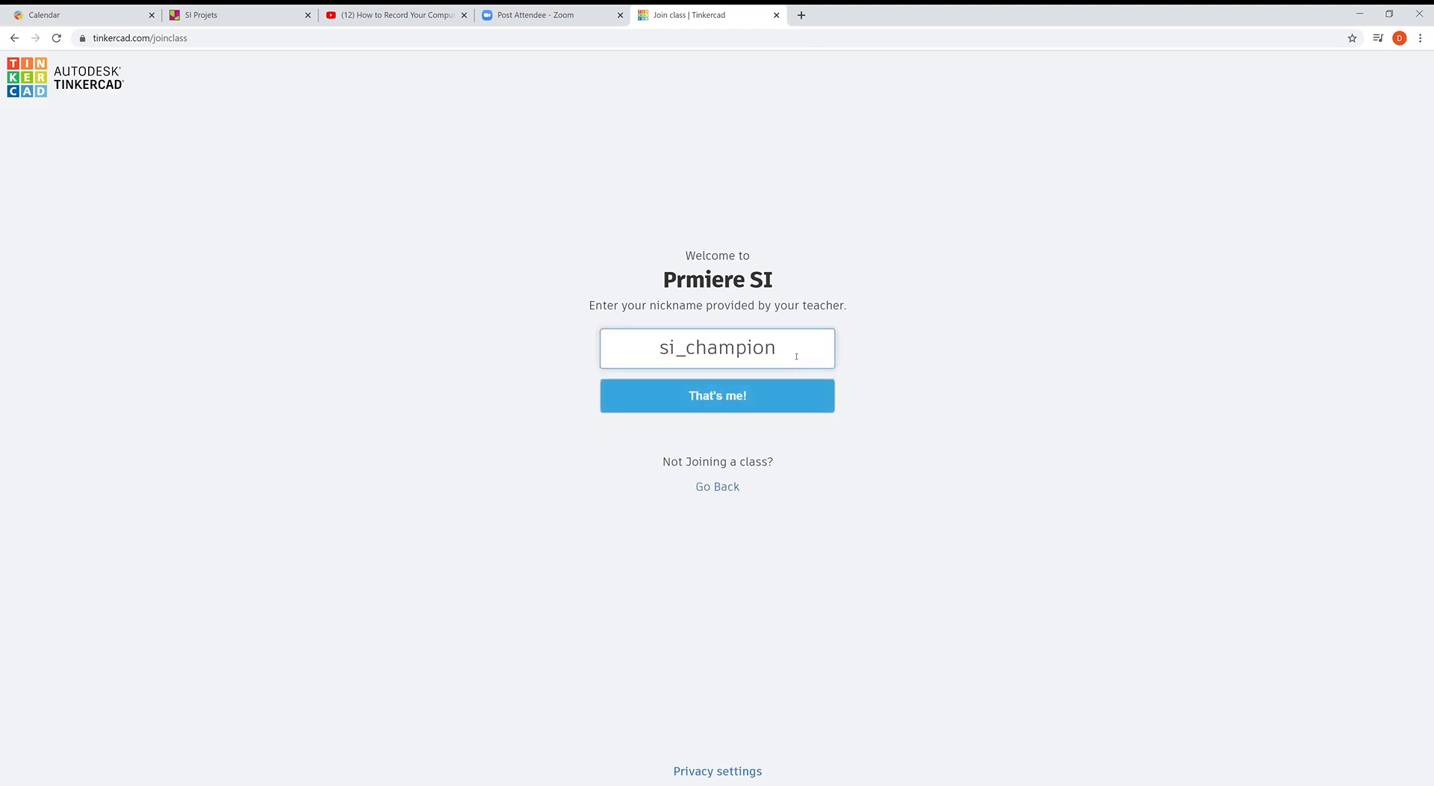
click(749, 405)
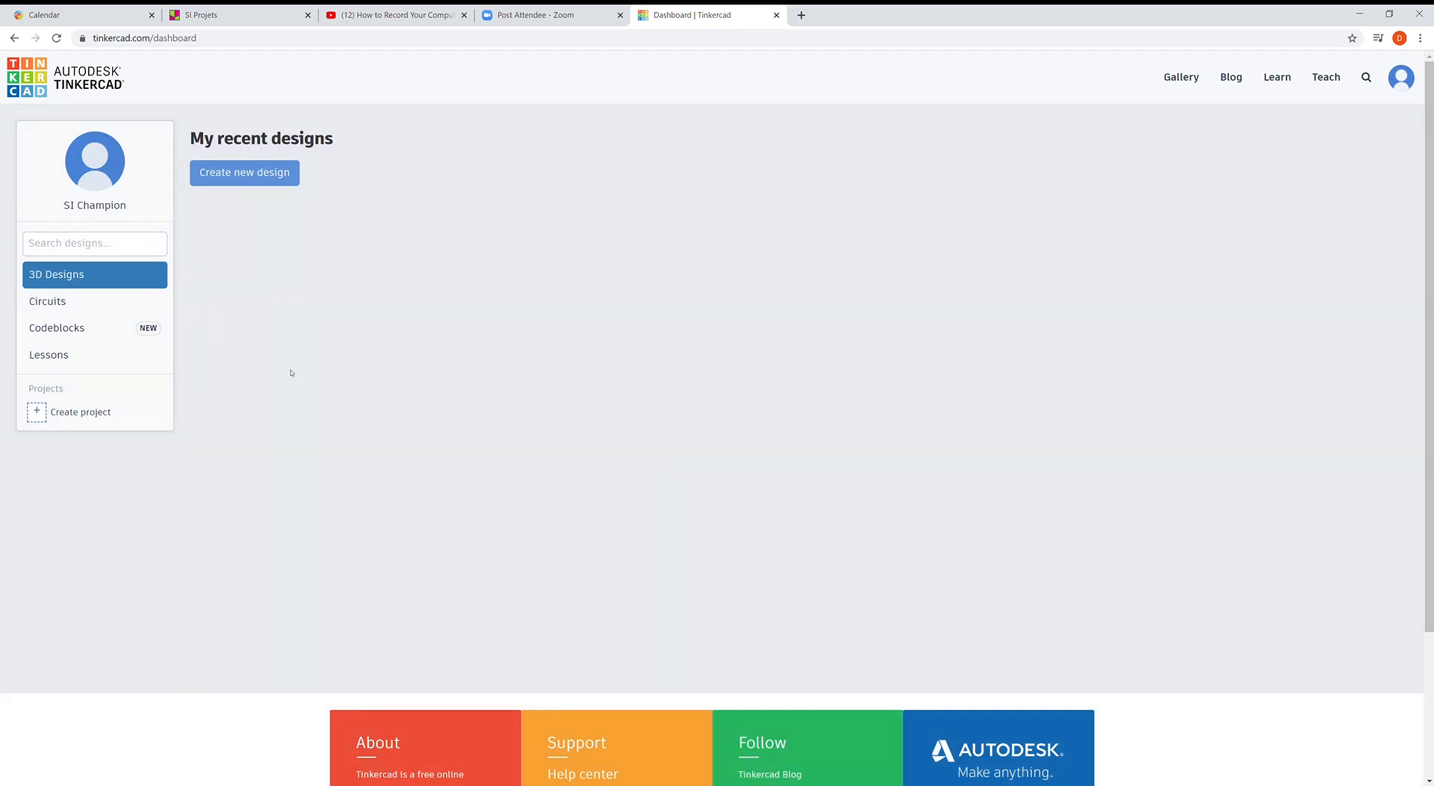
- Create a new blank 3D design and orbit and pan around its workplane
click(247, 173)
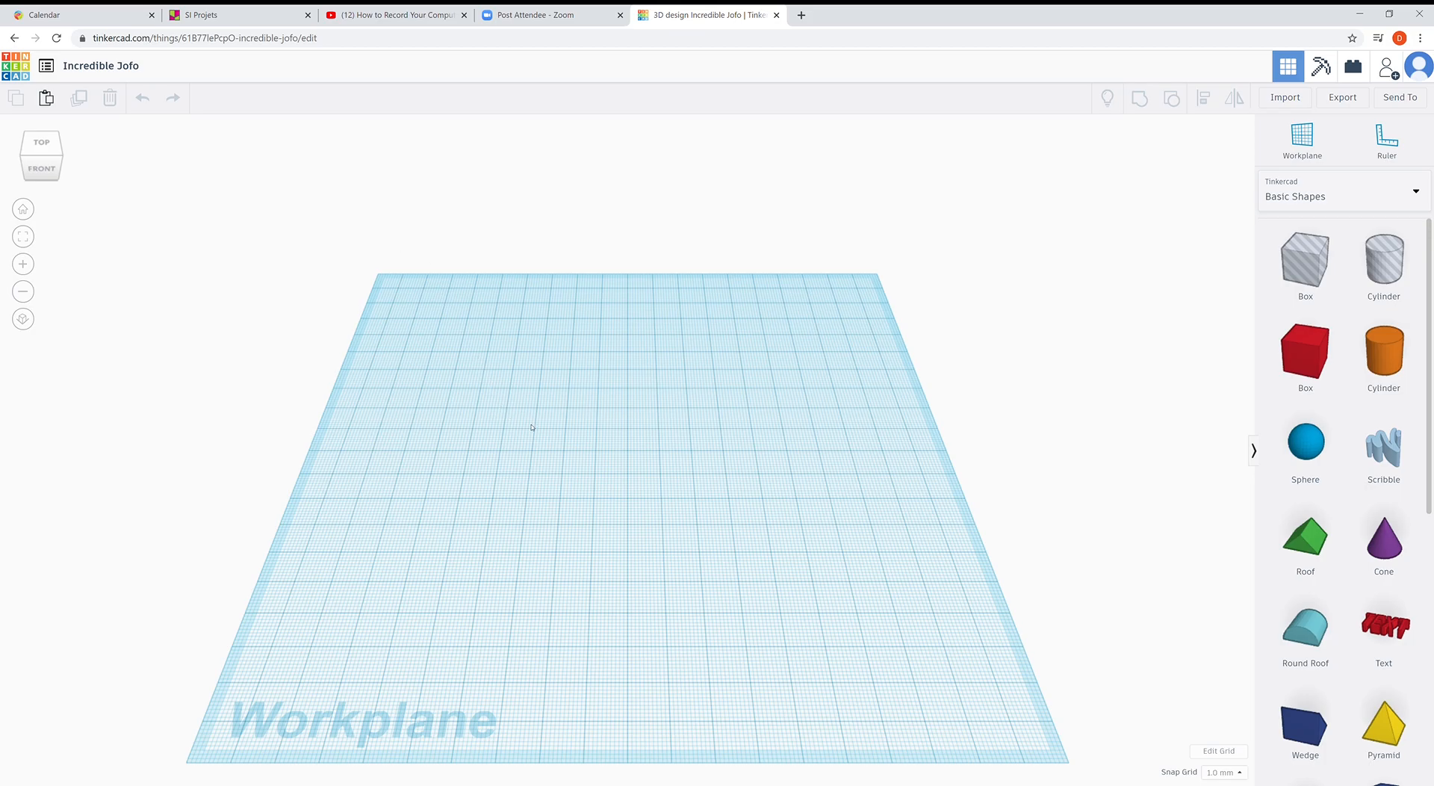
drag(285, 233, 540, 503)
middle_drag(500, 639, 630, 529)
right_drag(672, 379, 714, 430)
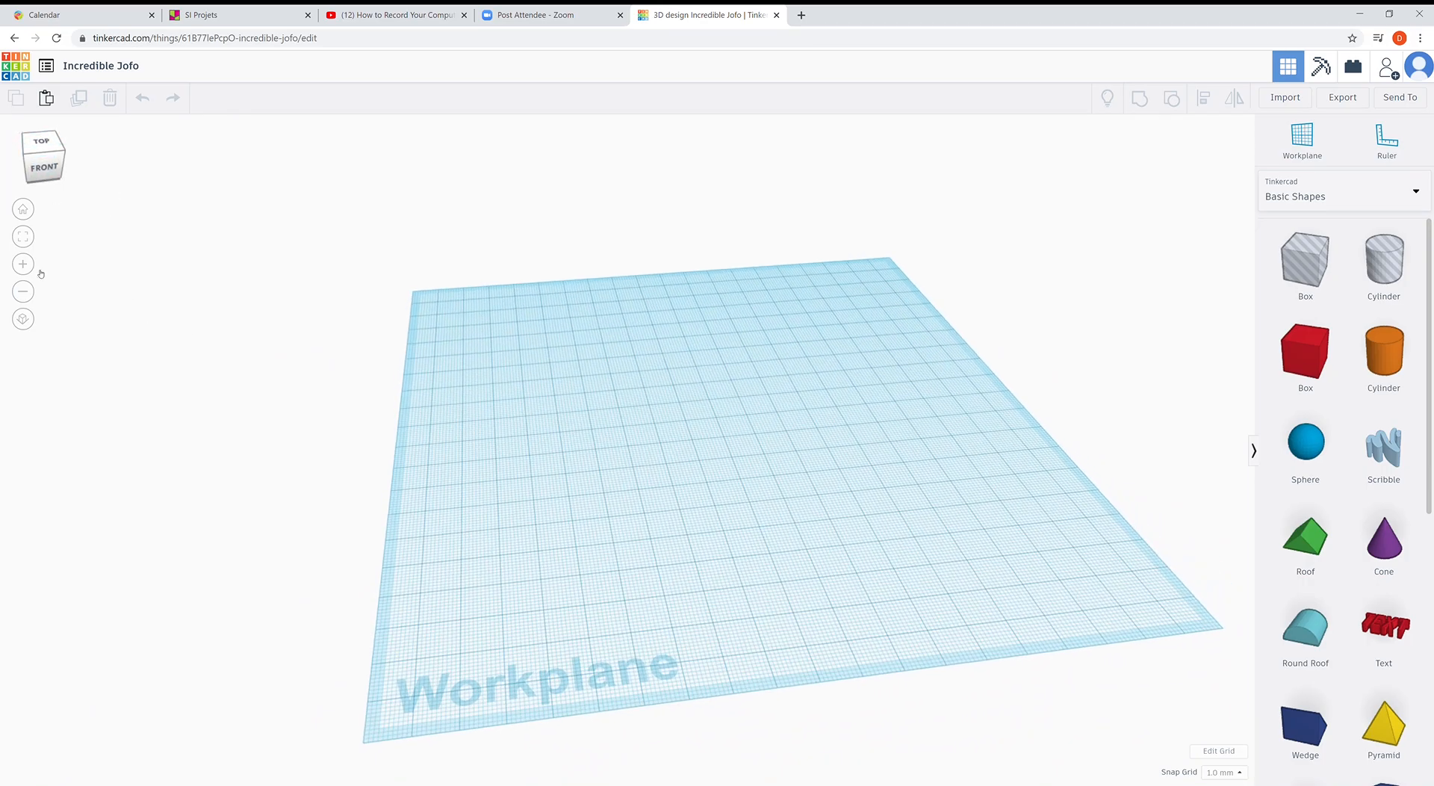
- Switch between the top view and the home view, then rotate the top-down workplane view
click(41, 142)
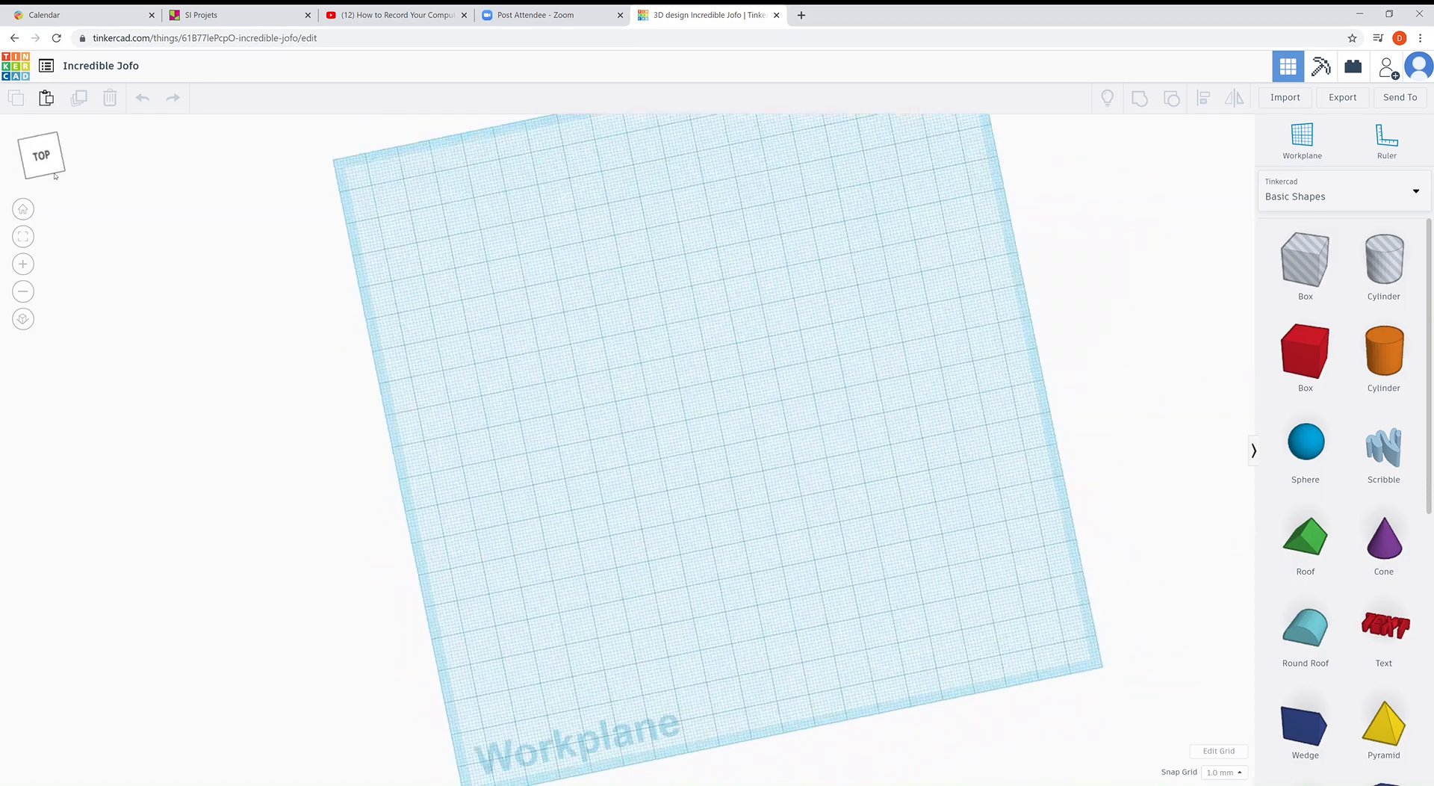
drag(54, 176, 26, 231)
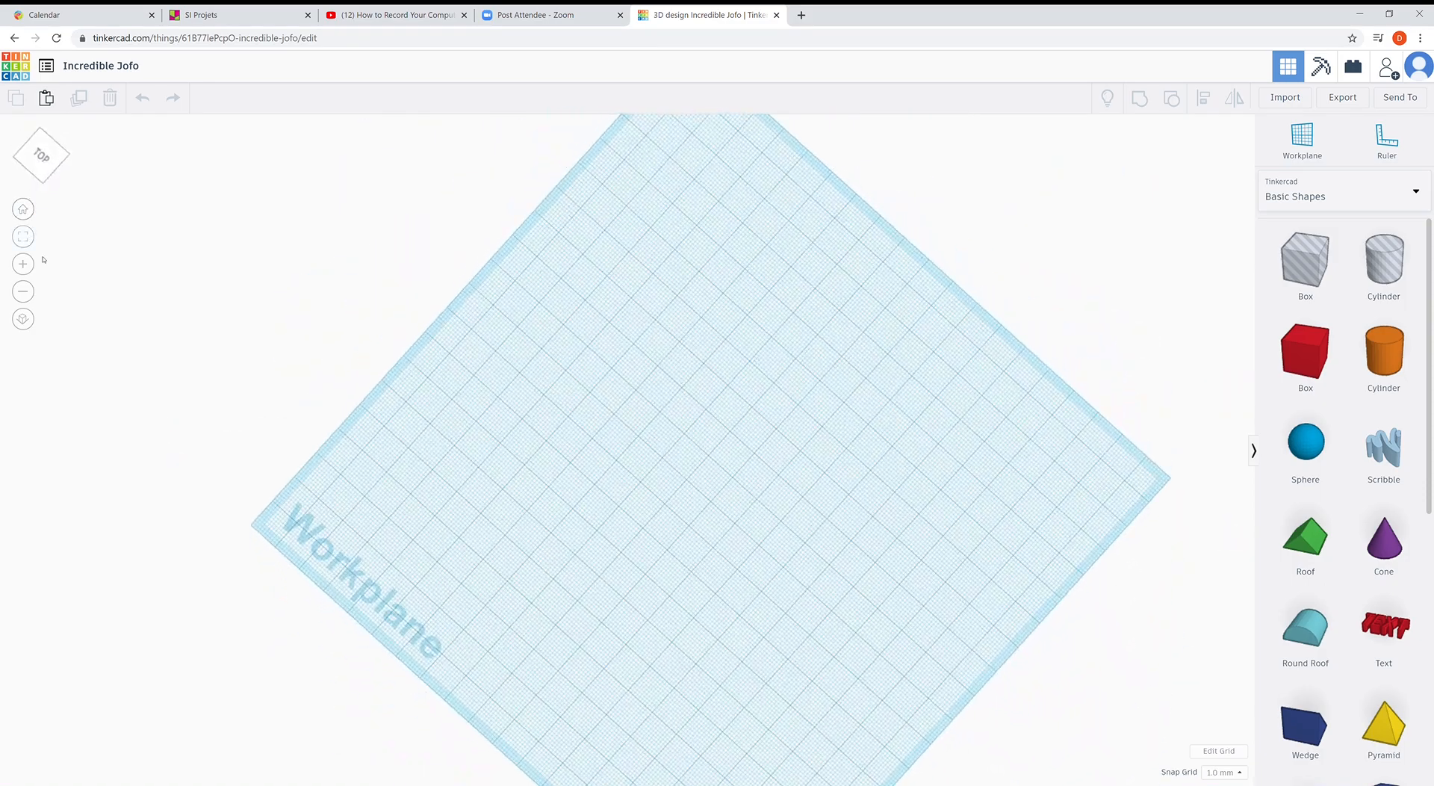
click(22, 210)
right_drag(517, 362, 518, 470)
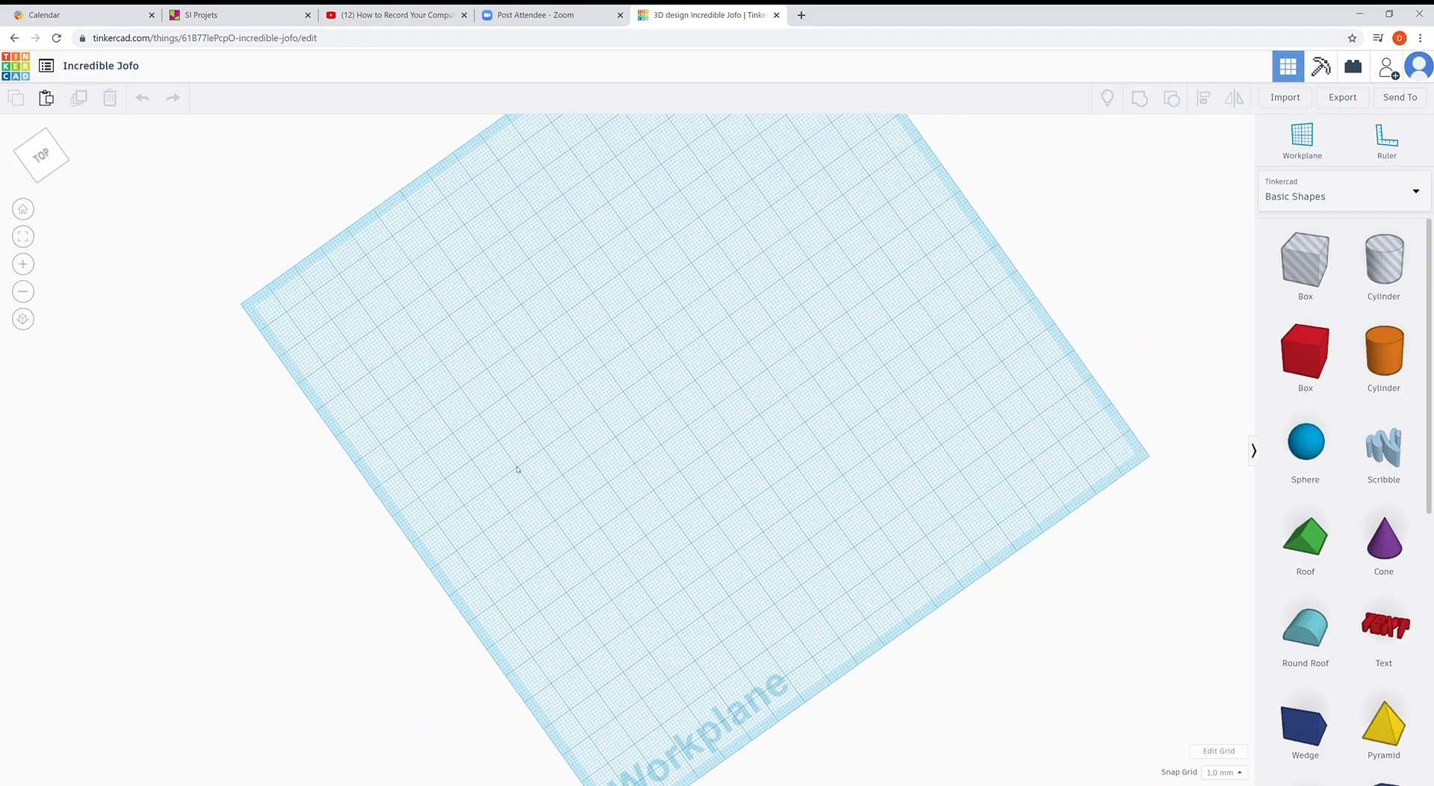
right_drag(660, 457, 498, 294)
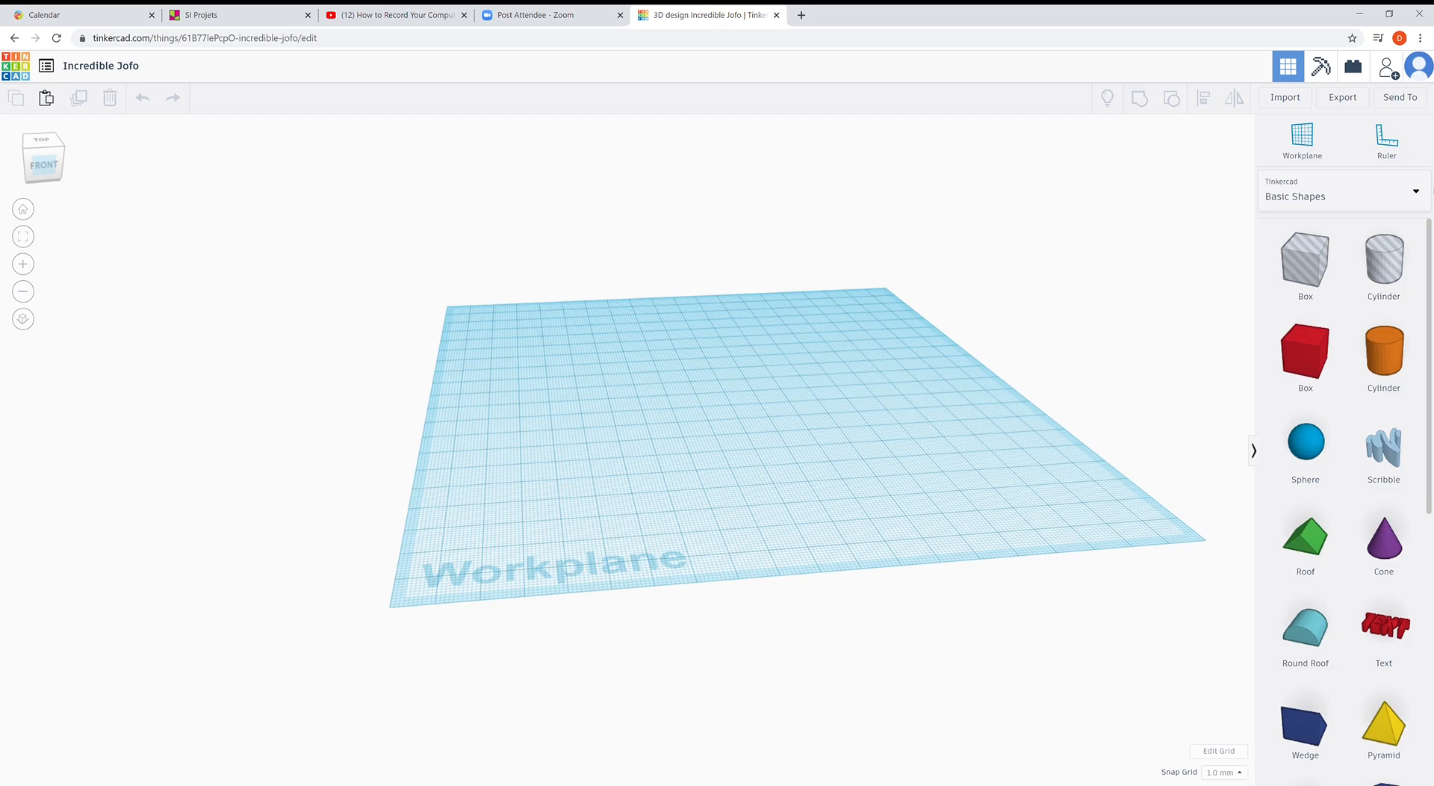
click(1421, 198)
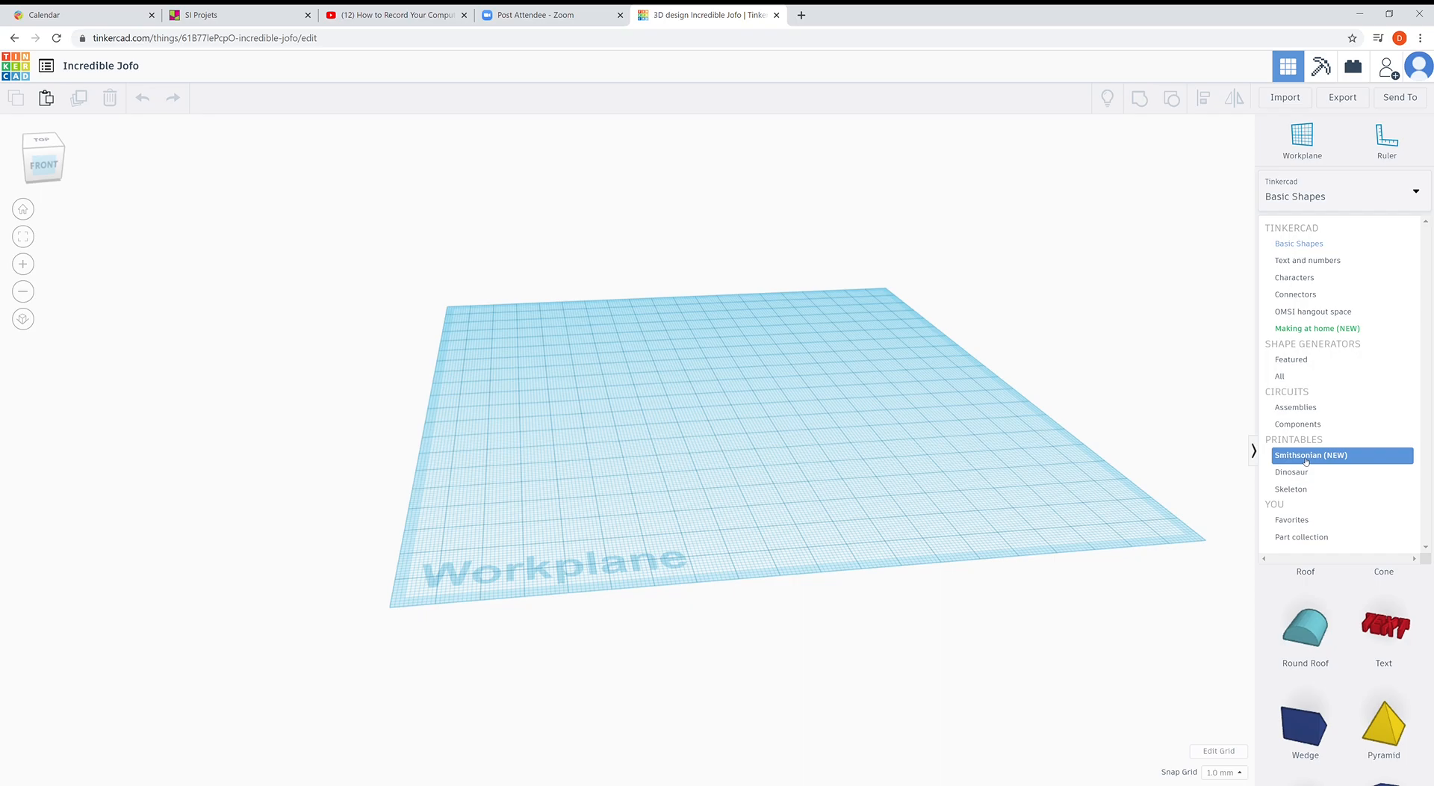
click(1313, 245)
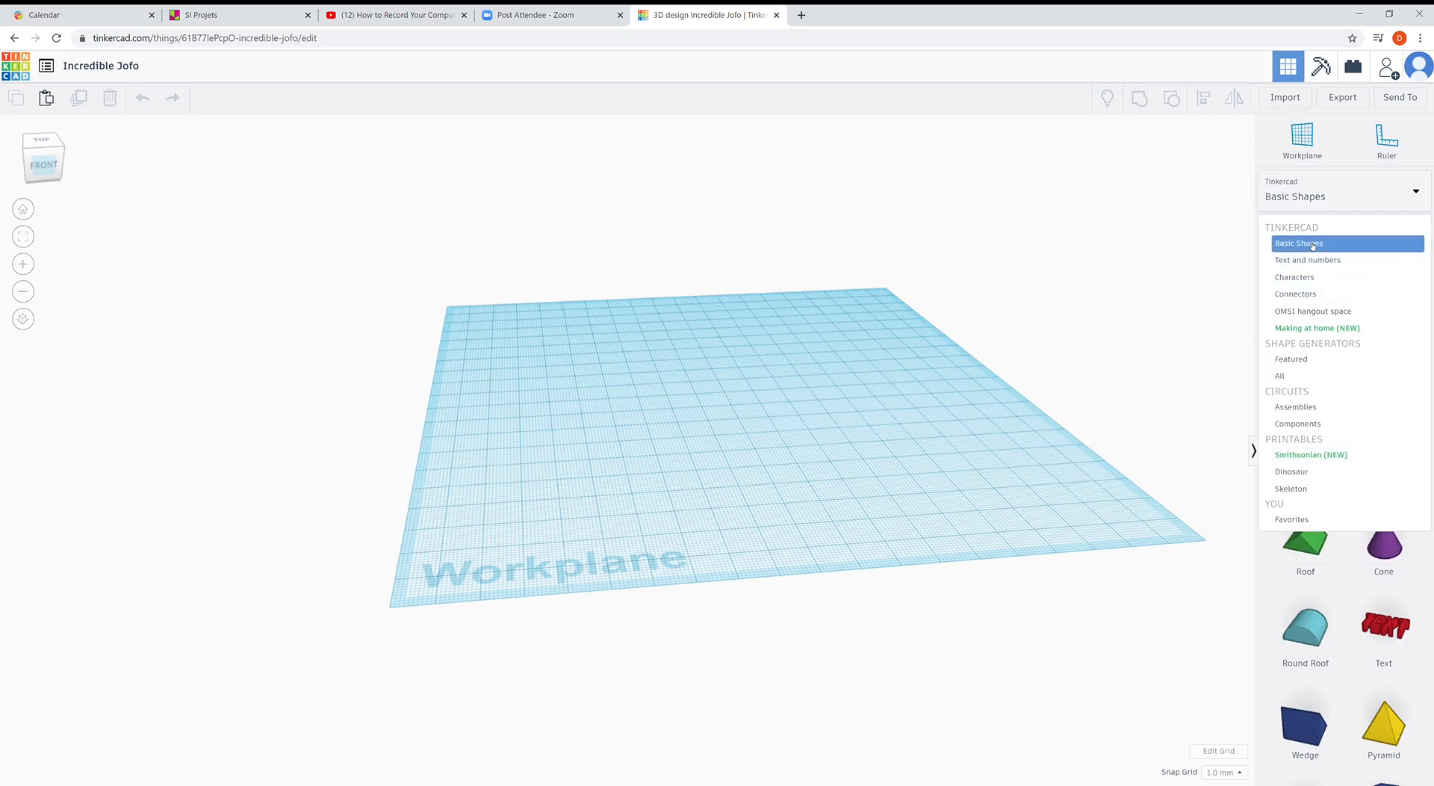
right_drag(782, 384, 1045, 382)
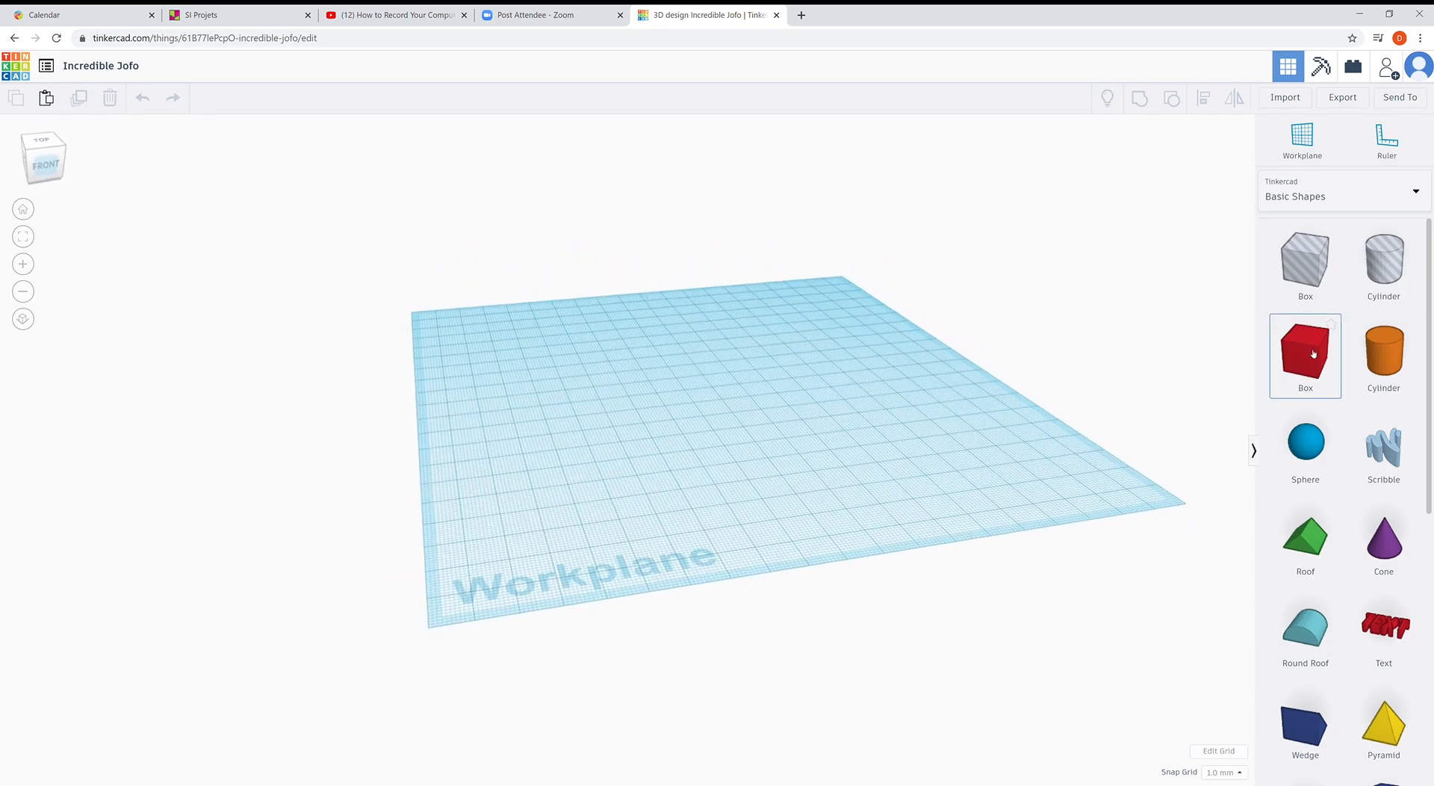
- Place a red Box on the workplane and stretch its footprint to roughly 52 by 38 mm
drag(1313, 353, 729, 384)
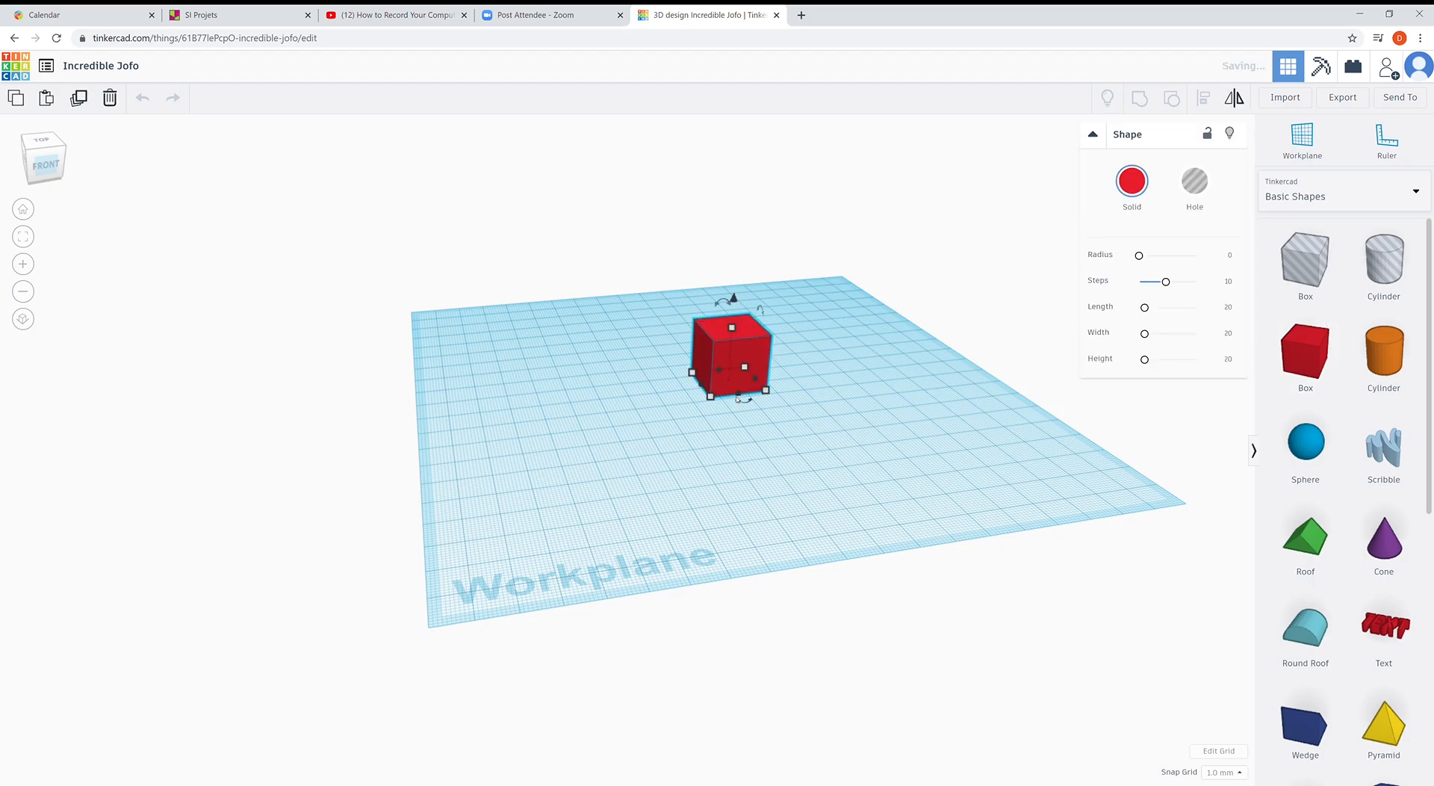
right_drag(629, 457, 581, 625)
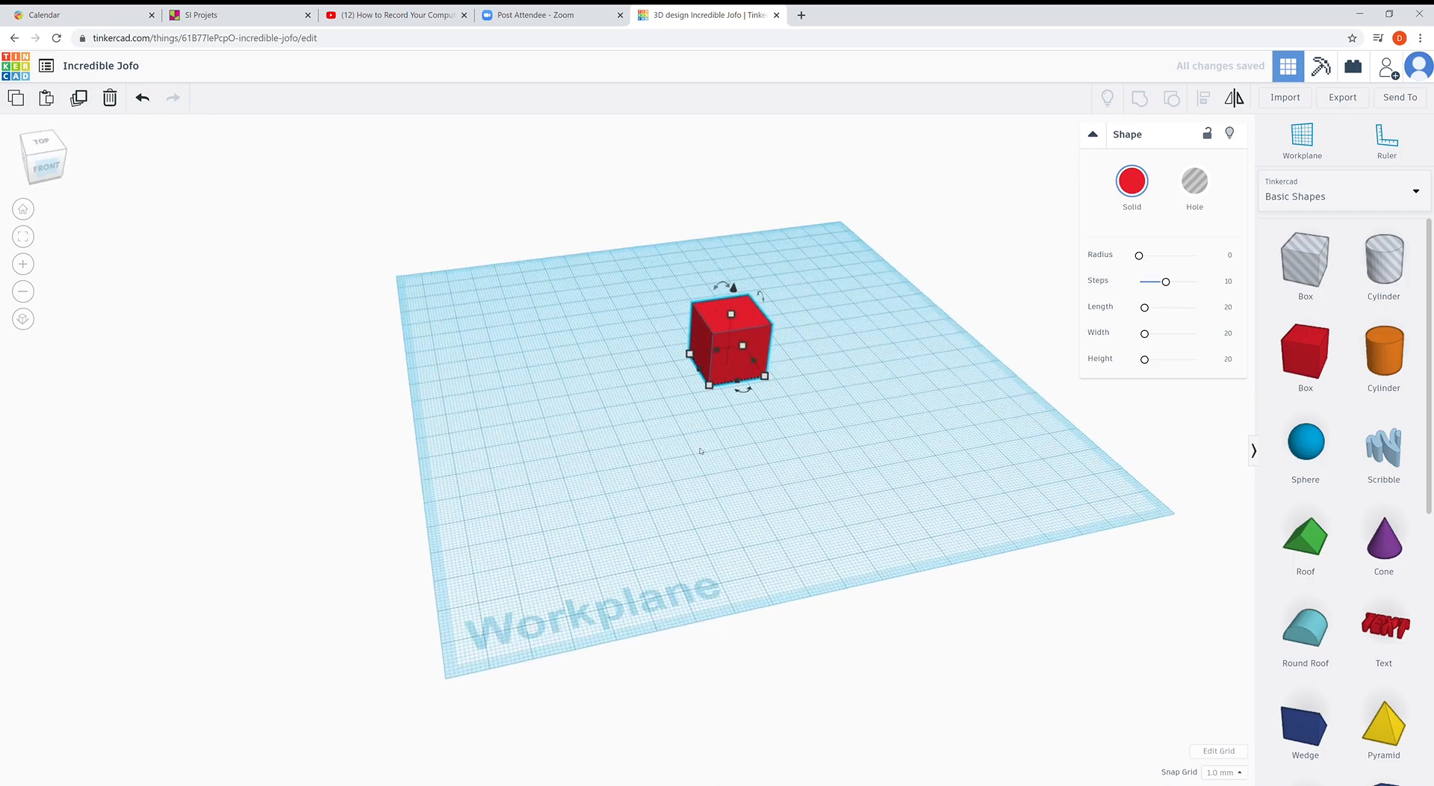
drag(700, 404, 710, 467)
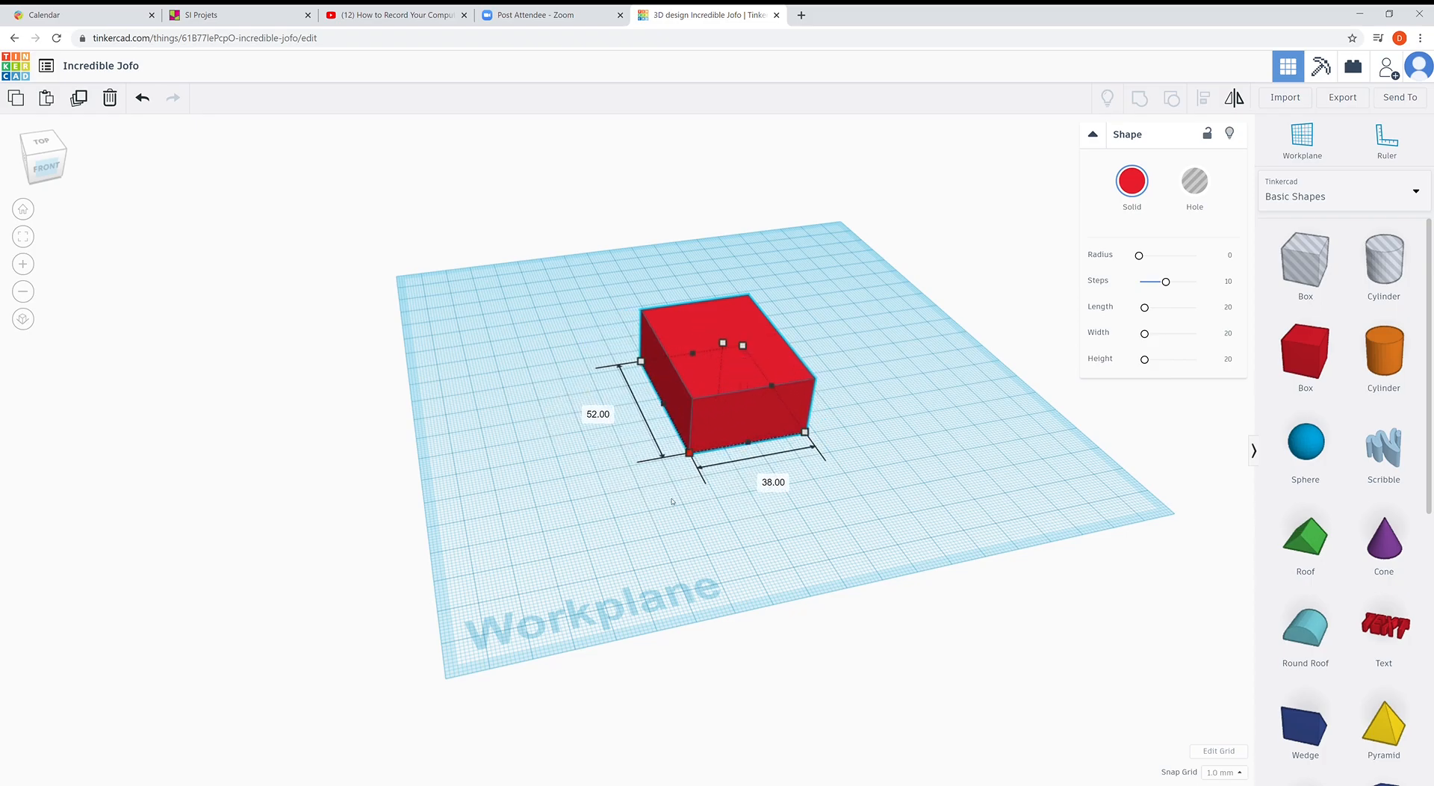
click(679, 490)
click(730, 357)
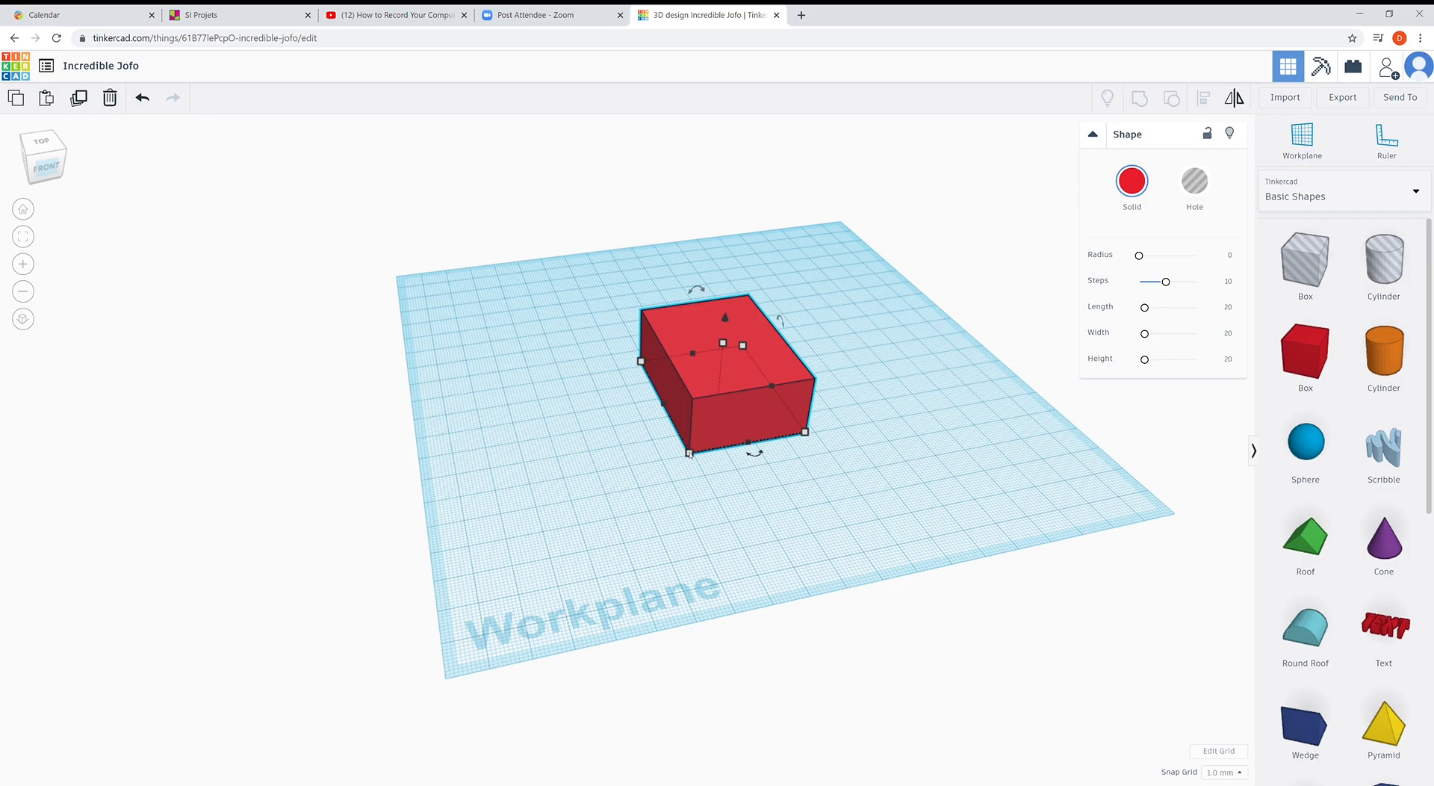
- Change the red box's length from 52 to 60 mm and its width from 38 to 30 mm
click(599, 414)
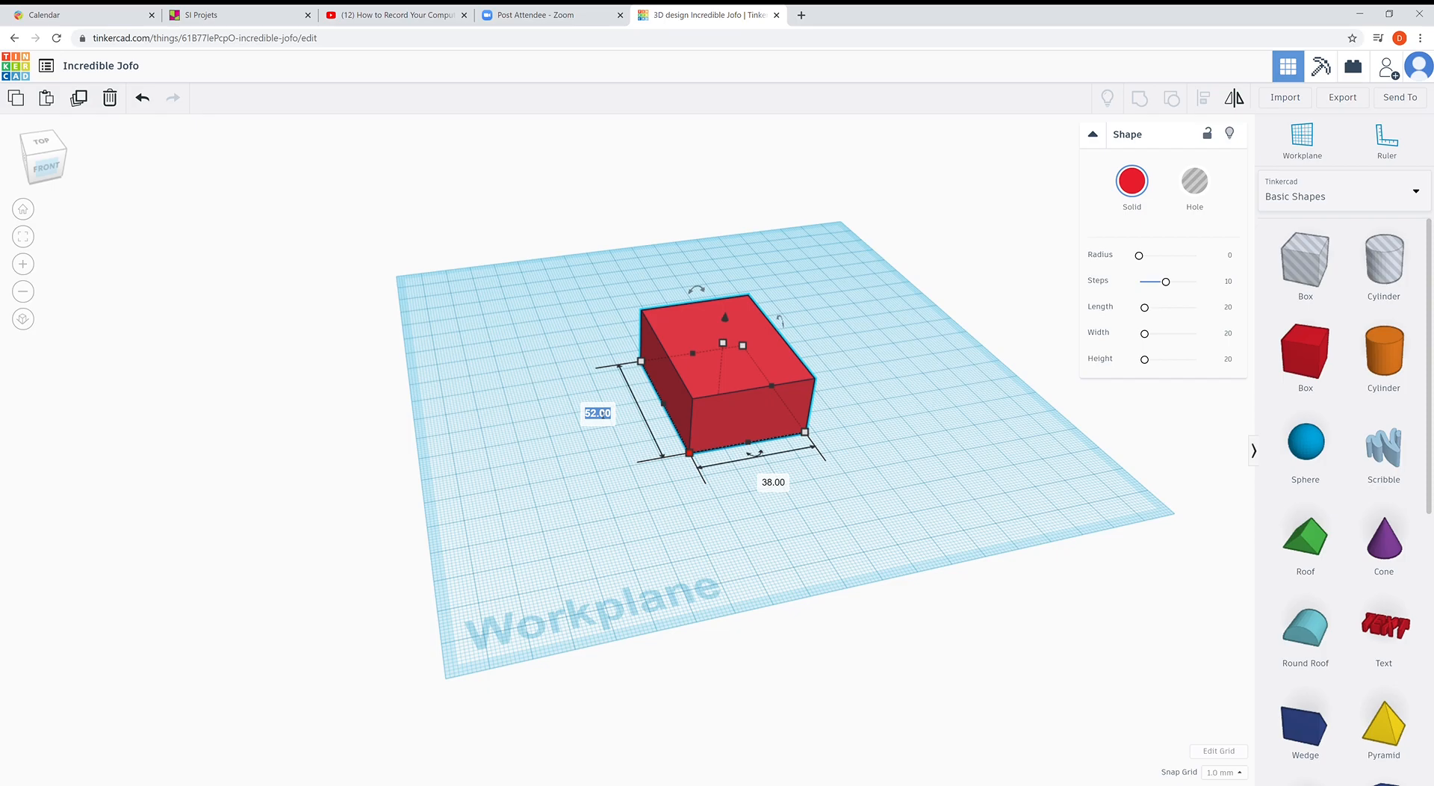
text(60)
key(Return)
click(786, 500)
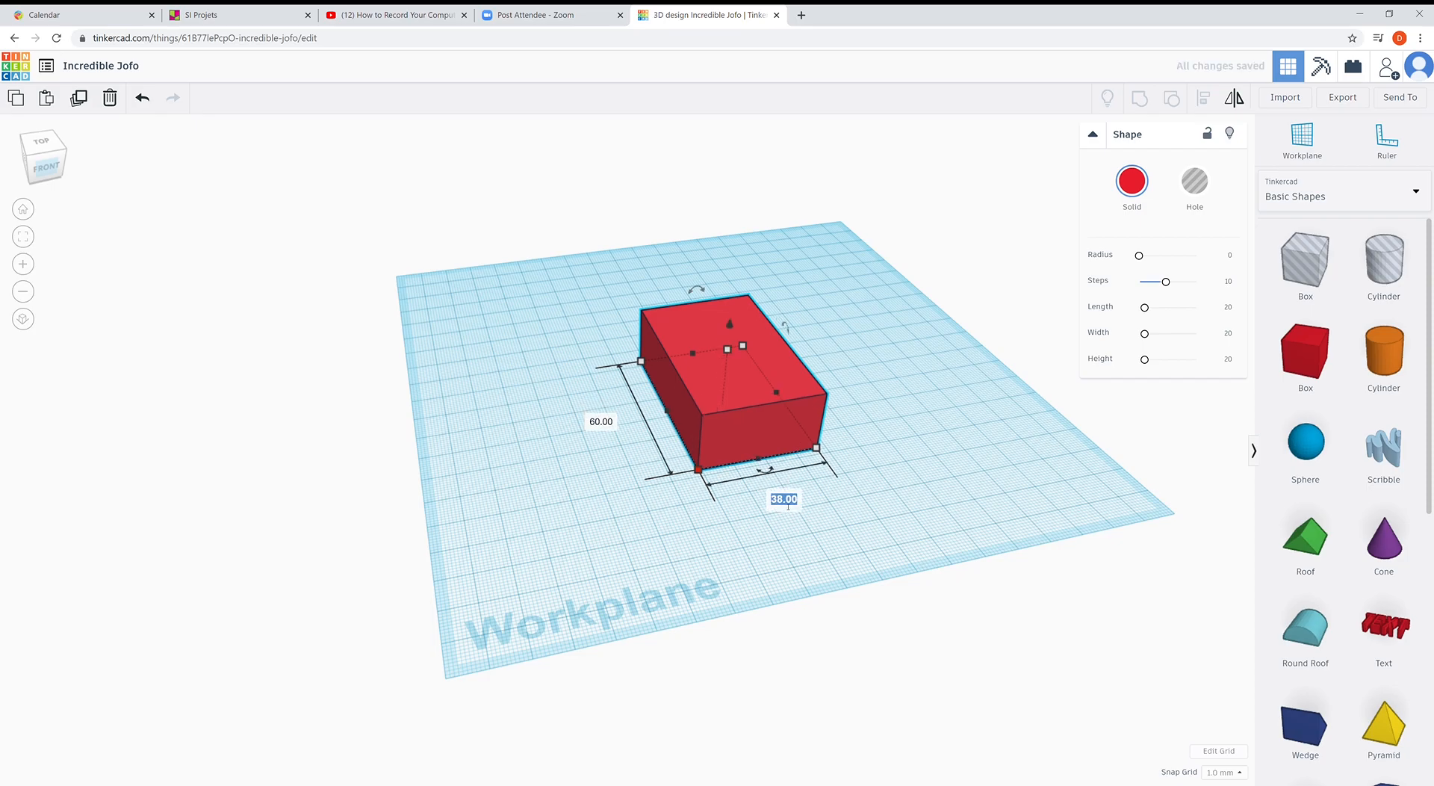
text(30)
key(Return)
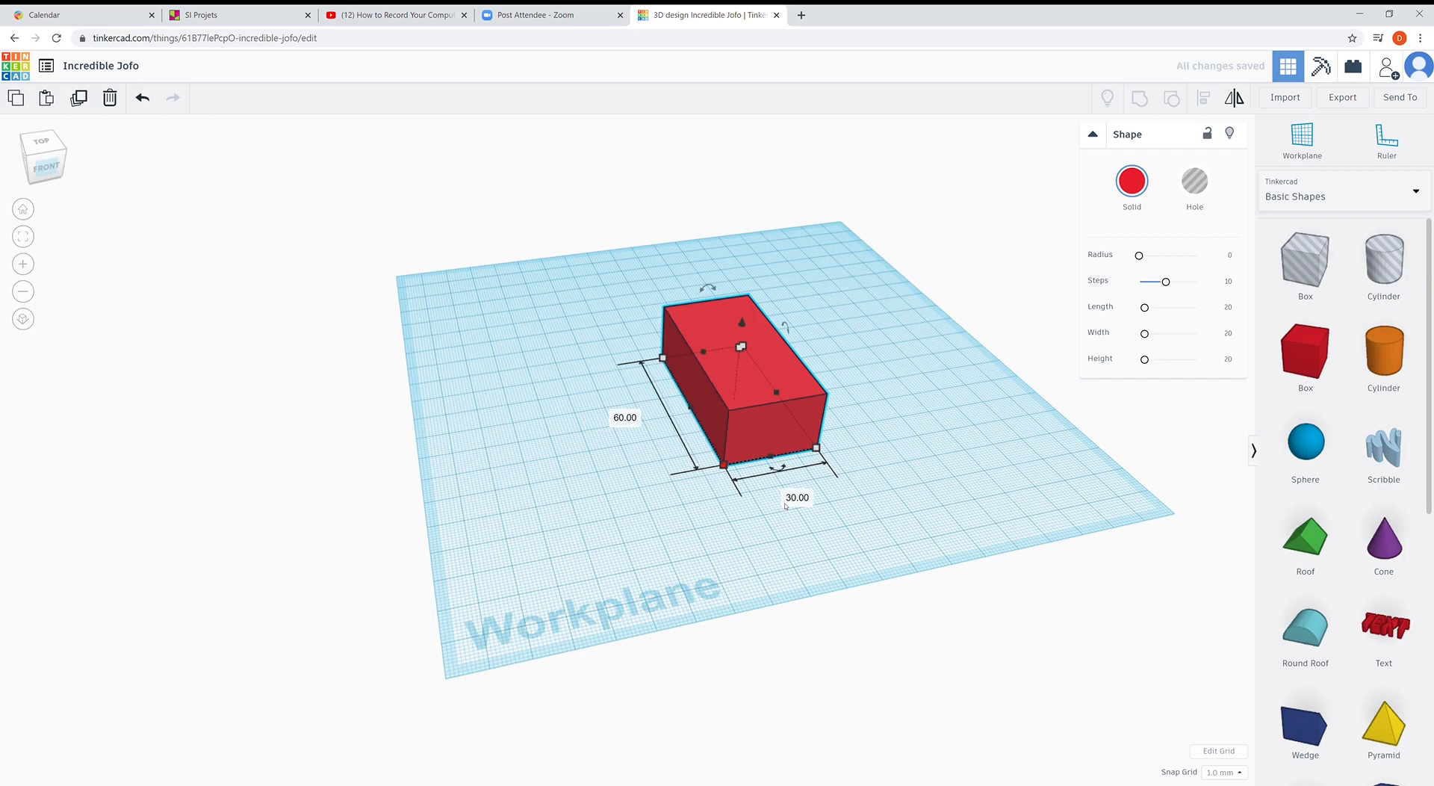
right_drag(738, 525, 702, 412)
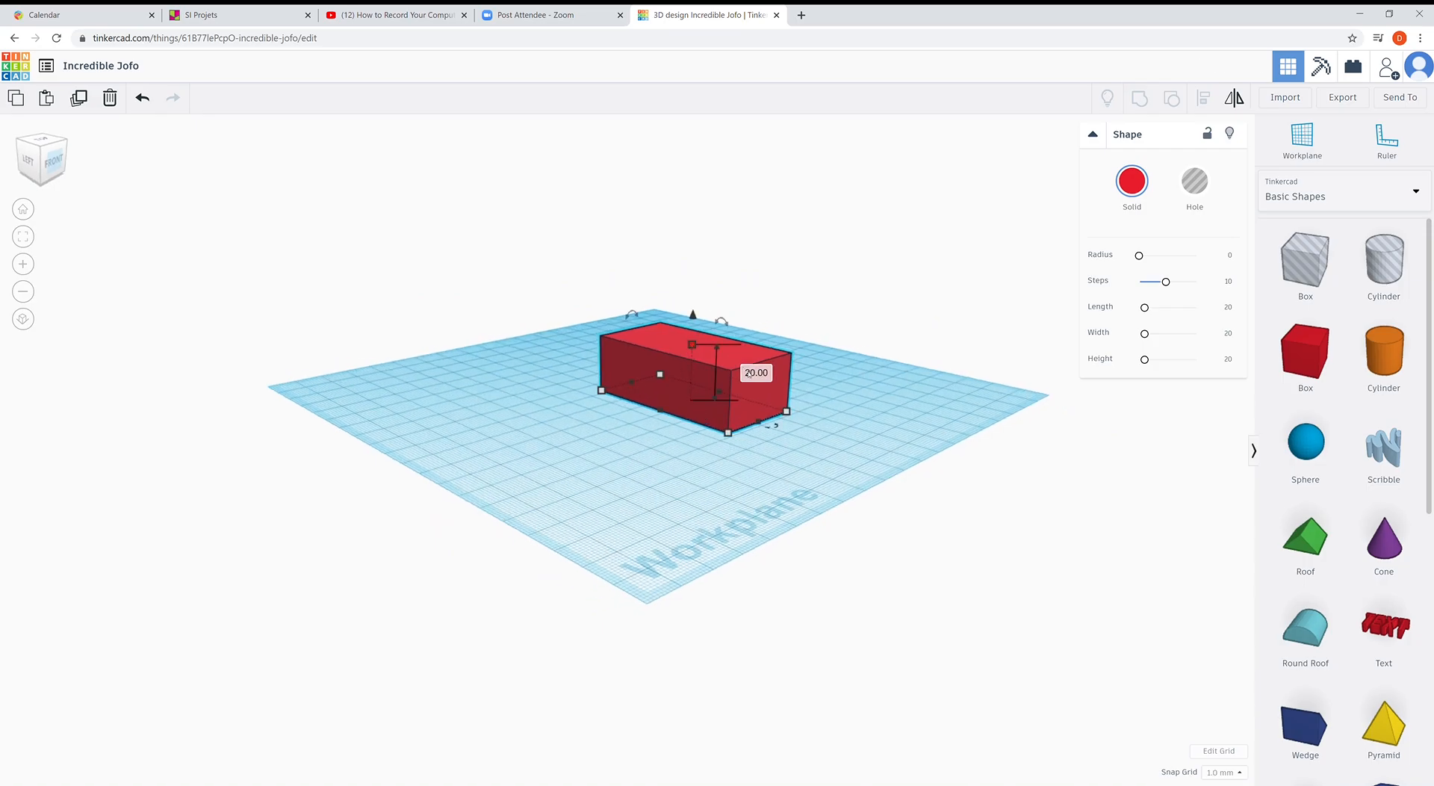
- Set the red box's height to 3 mm, making a flat 60 by 30 mm plate
click(756, 372)
text(3)
key(Return)
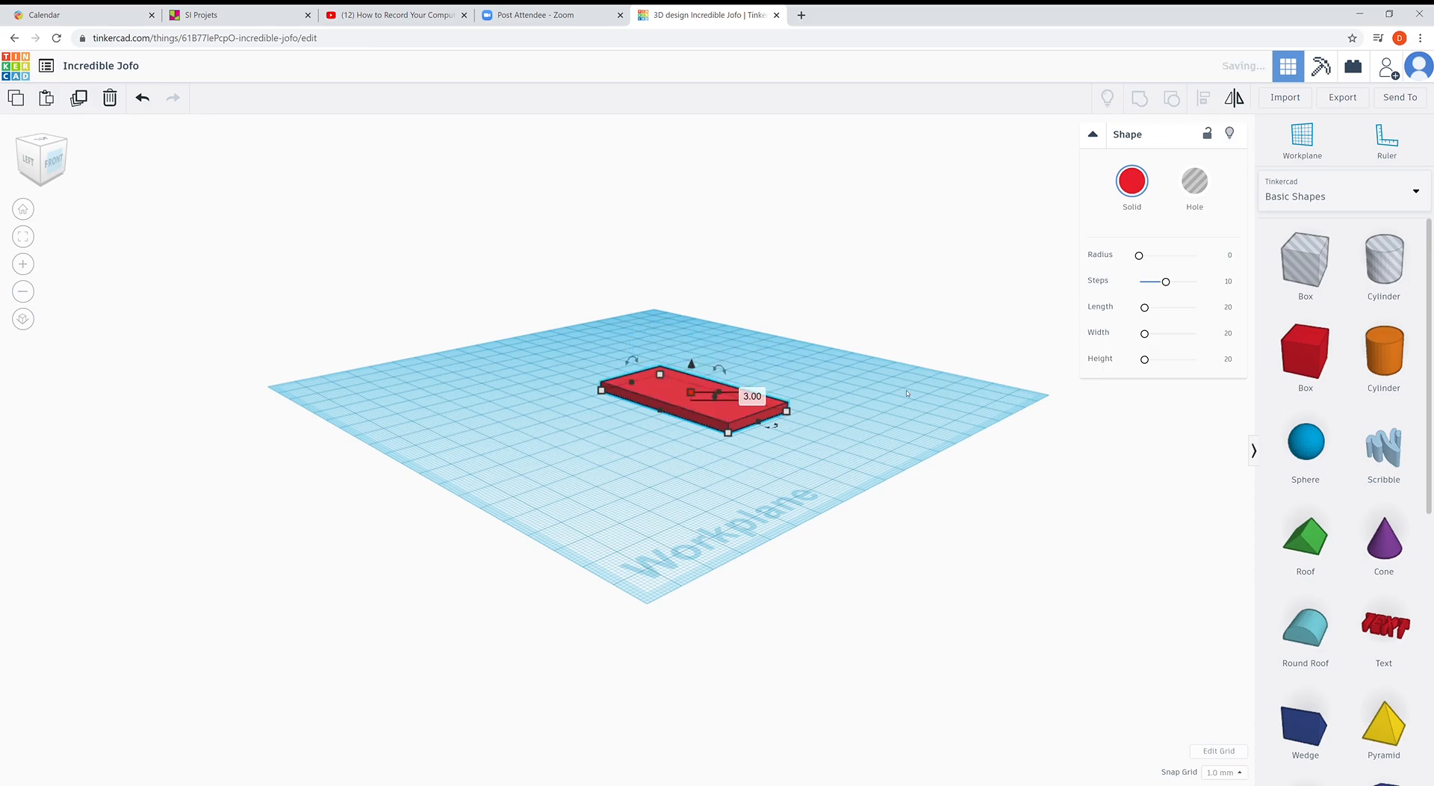
right_drag(718, 491, 695, 366)
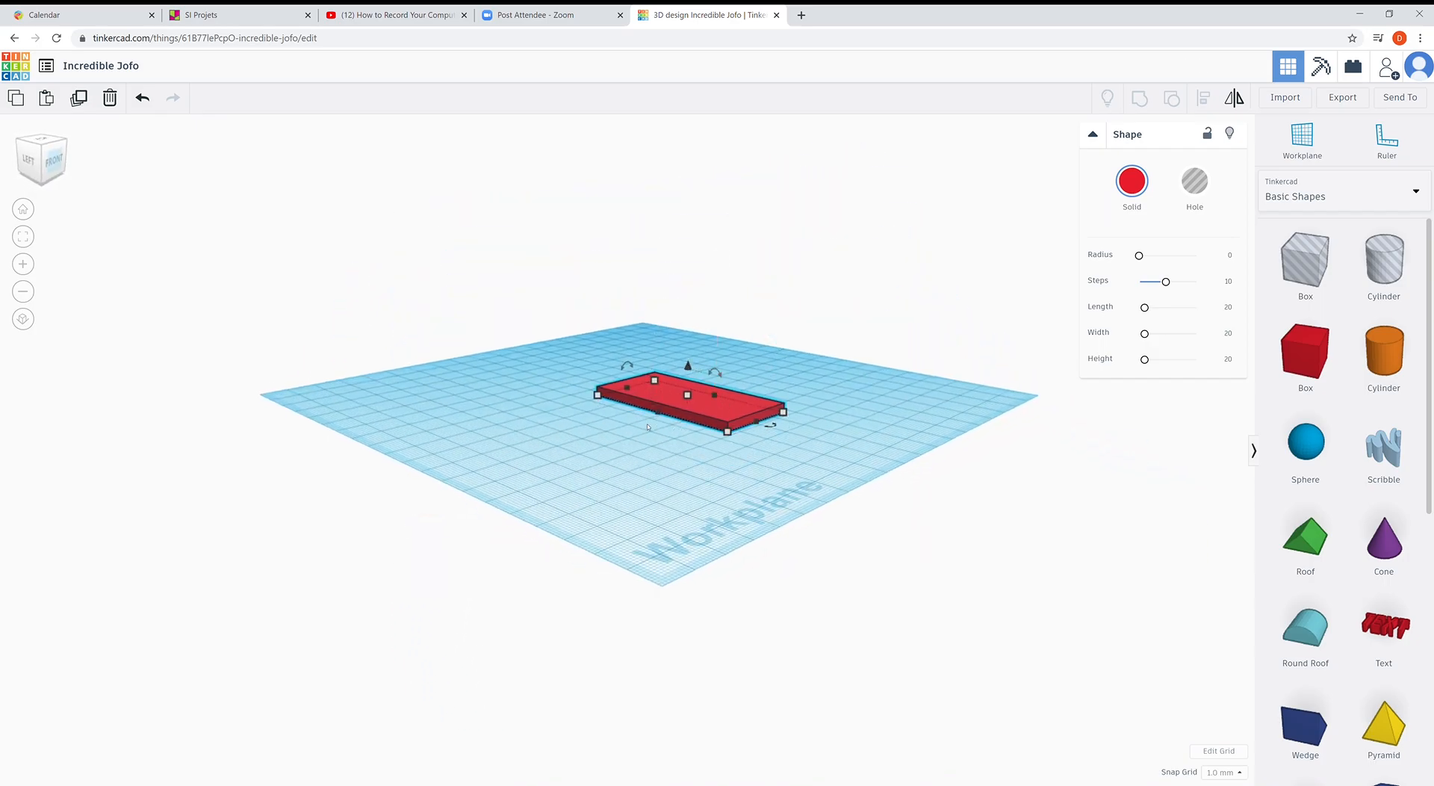
right_drag(650, 464, 702, 414)
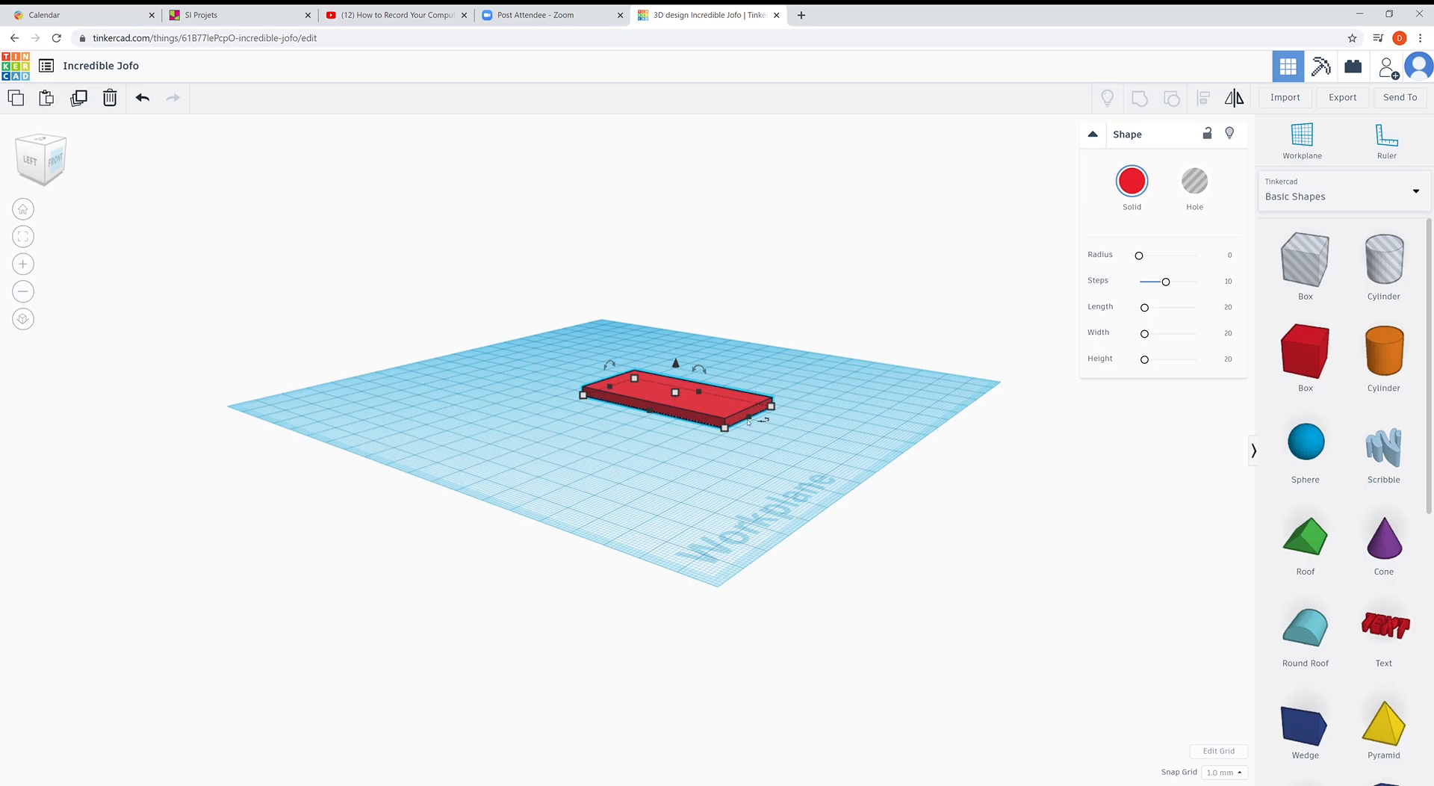
drag(676, 366, 669, 296)
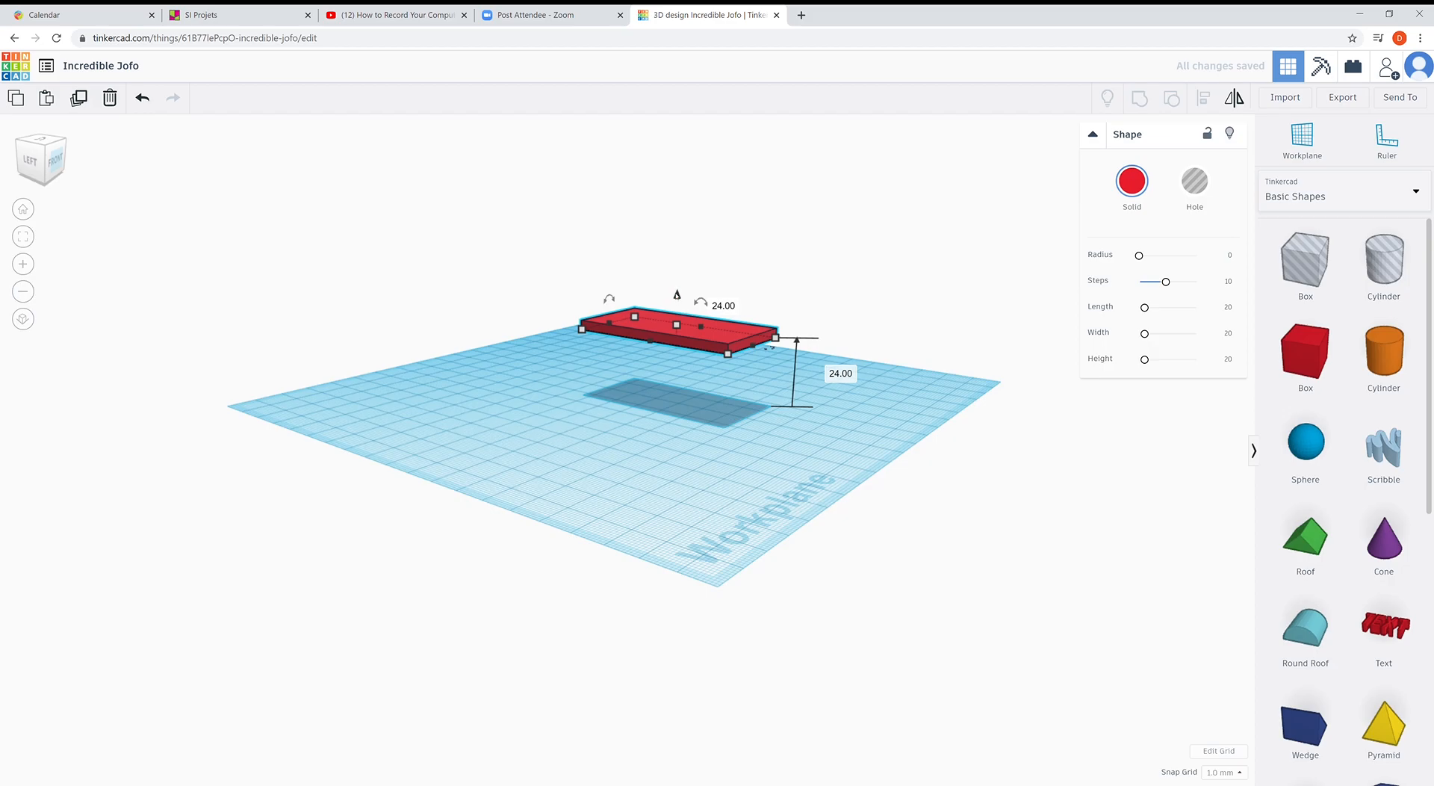
key(ctrl+Down)
key(ctrl+Down)
key(ctrl+Down)
key(ctrl+Down)
key(ctrl+Down)
key(ctrl+Down)
key(ctrl+Down)
key(ctrl+Down)
key(ctrl+Down)
key(ctrl+Down)
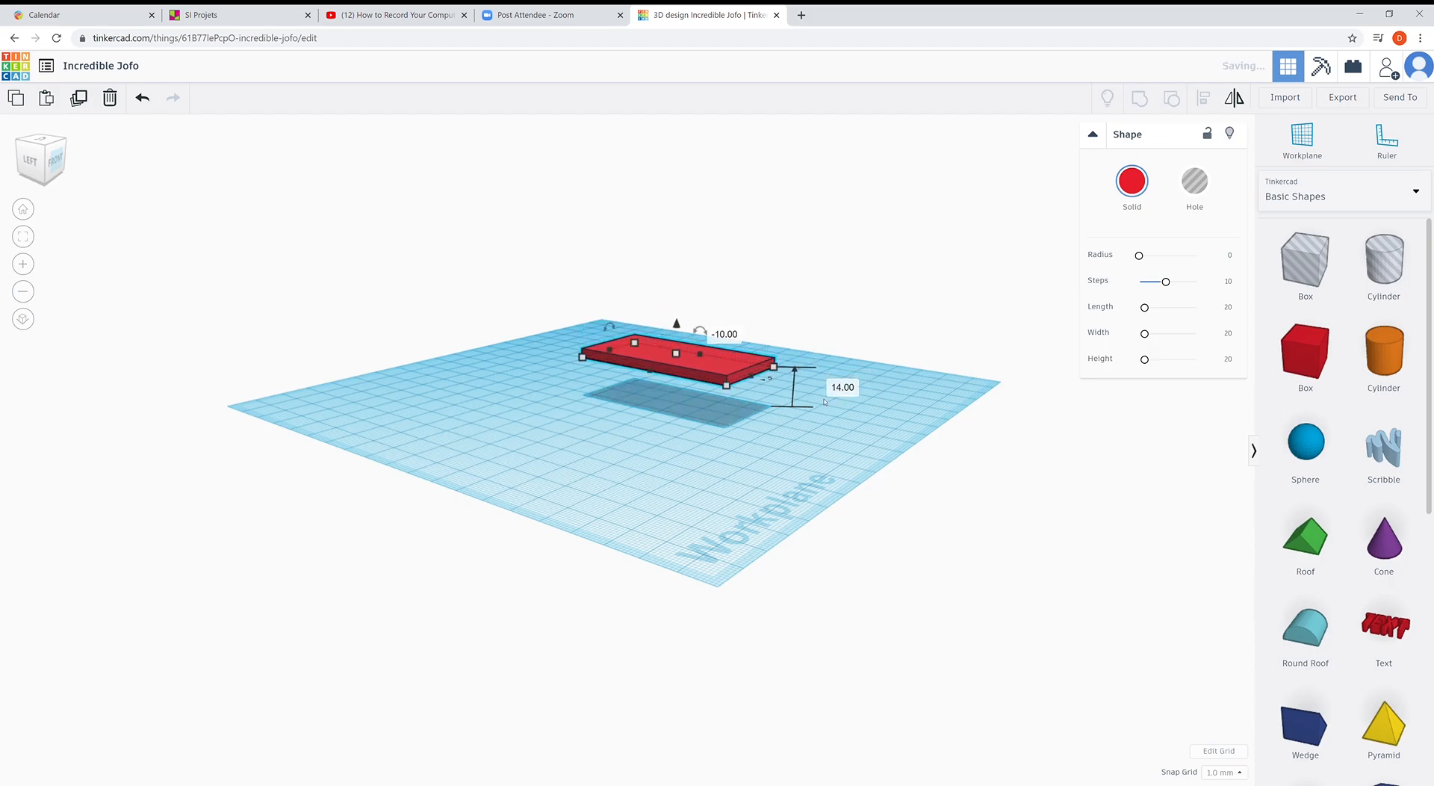
right_drag(766, 423, 774, 363)
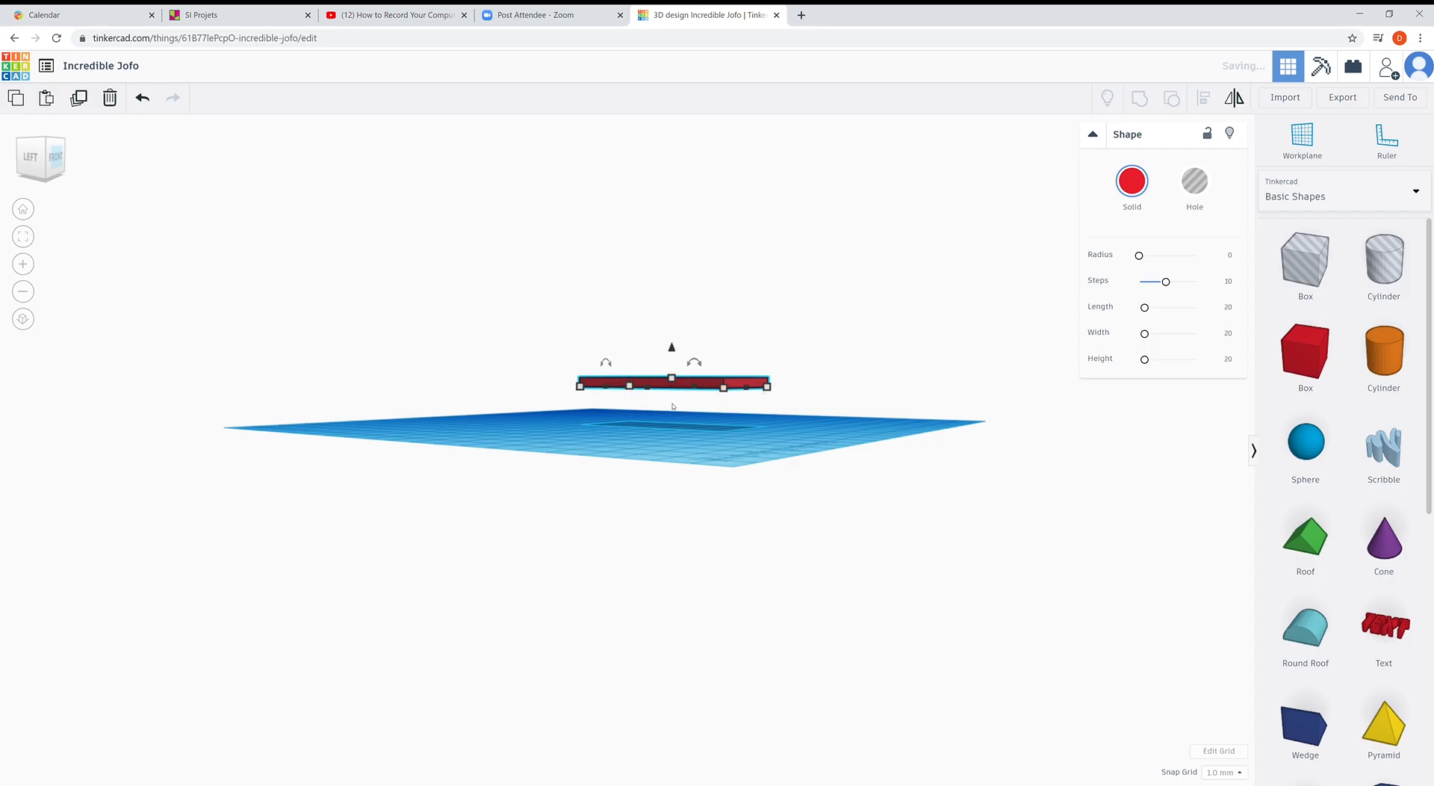
right_drag(643, 420, 633, 484)
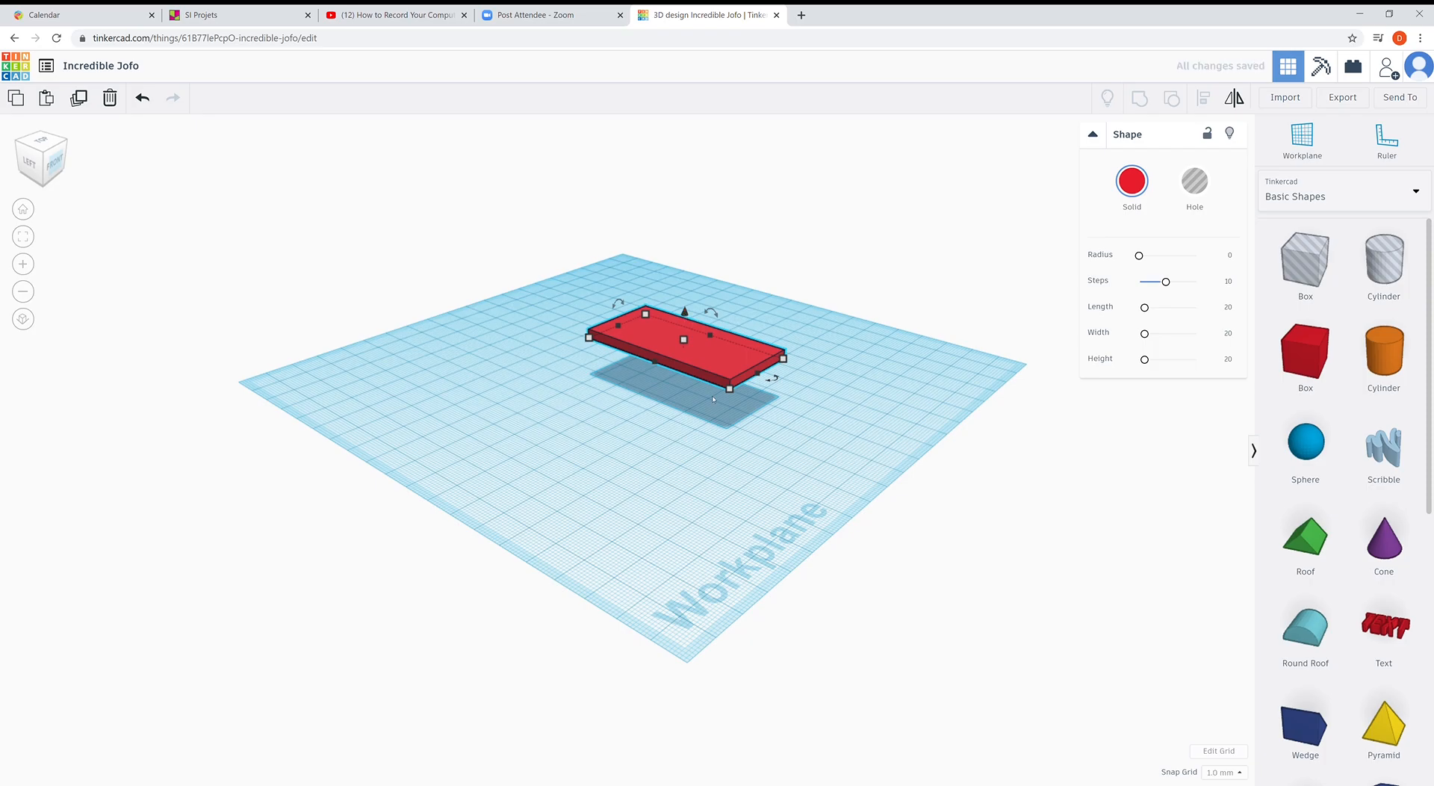
drag(685, 311, 684, 300)
click(850, 375)
text(9)
key(Return)
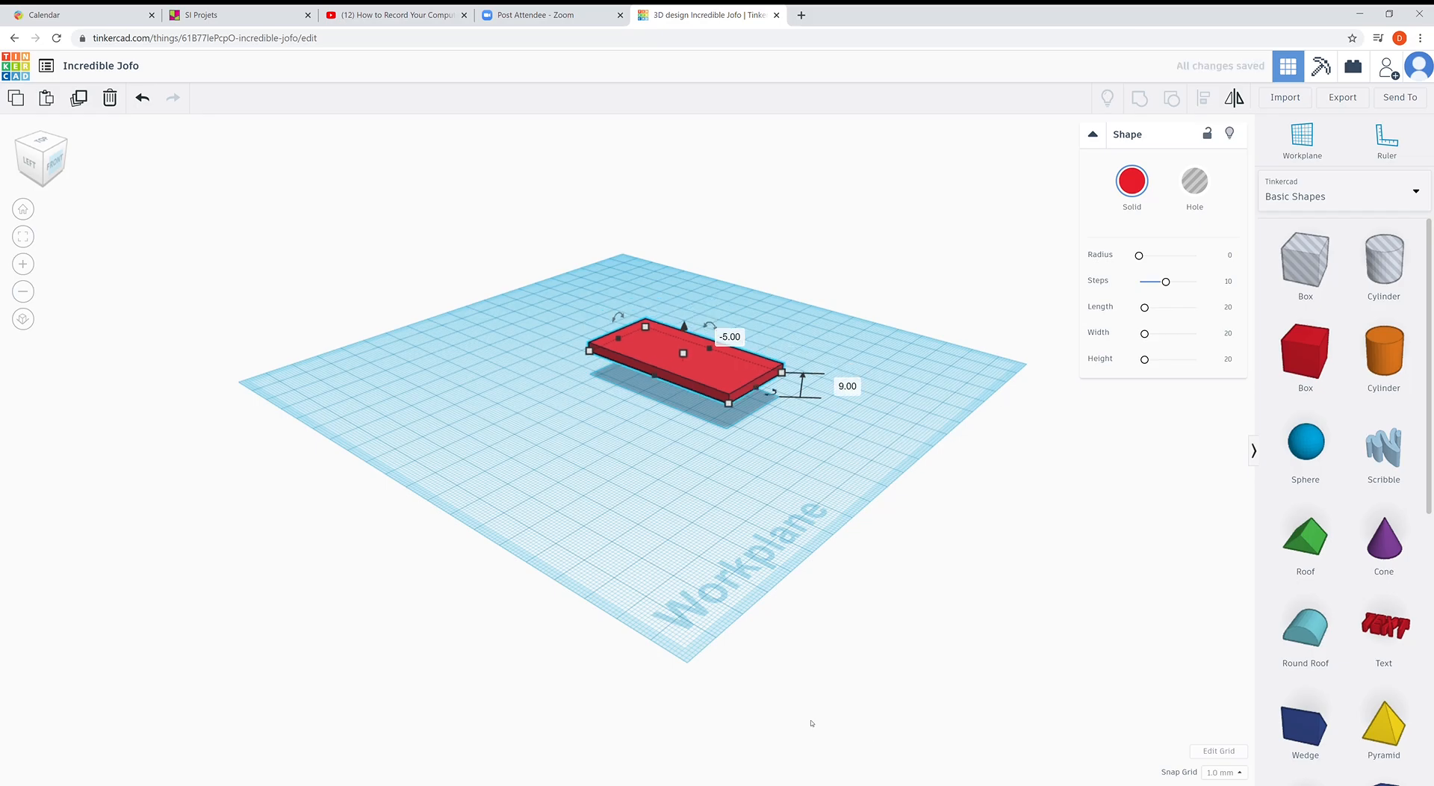
right_drag(671, 521, 816, 390)
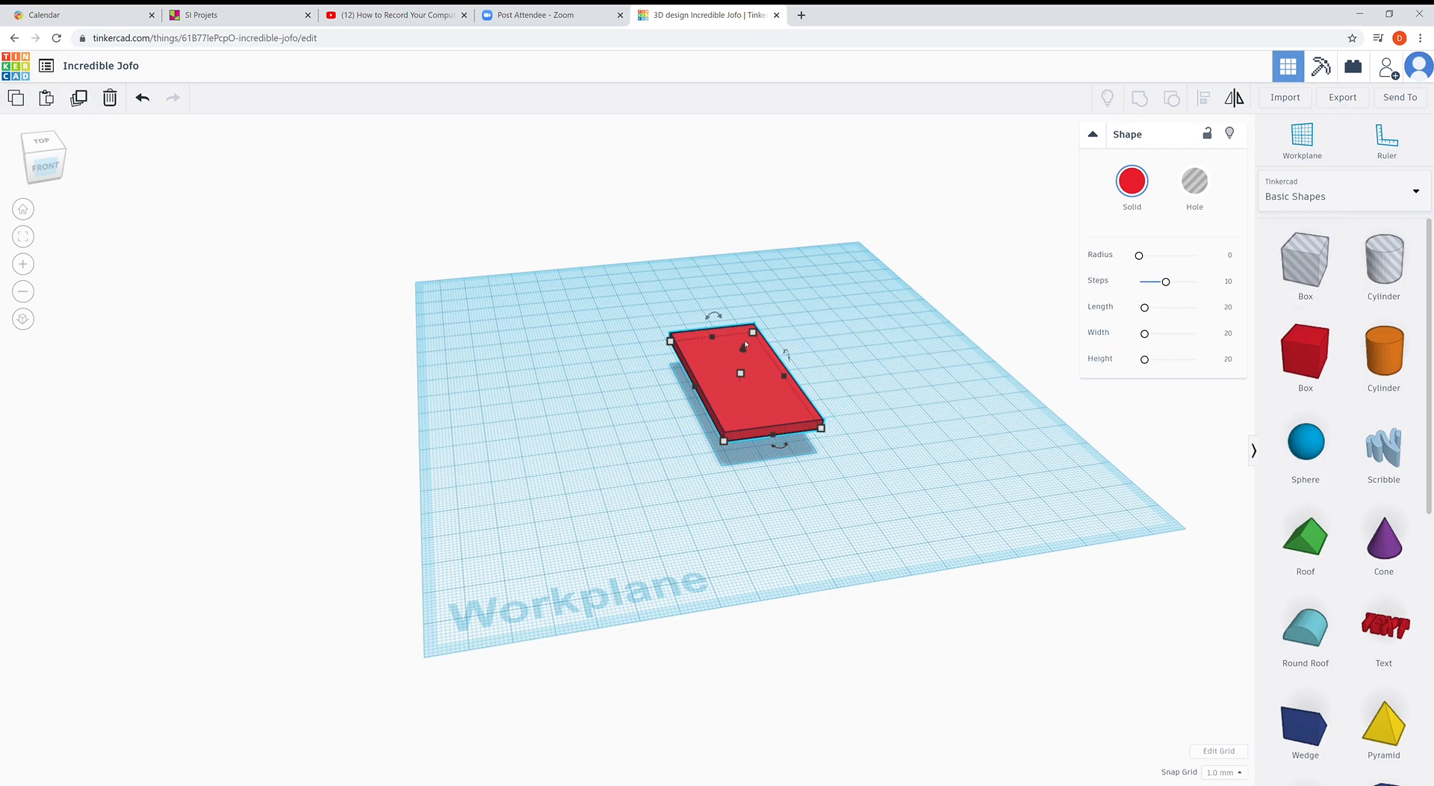
drag(744, 348, 742, 361)
click(889, 454)
text(0)
key(Return)
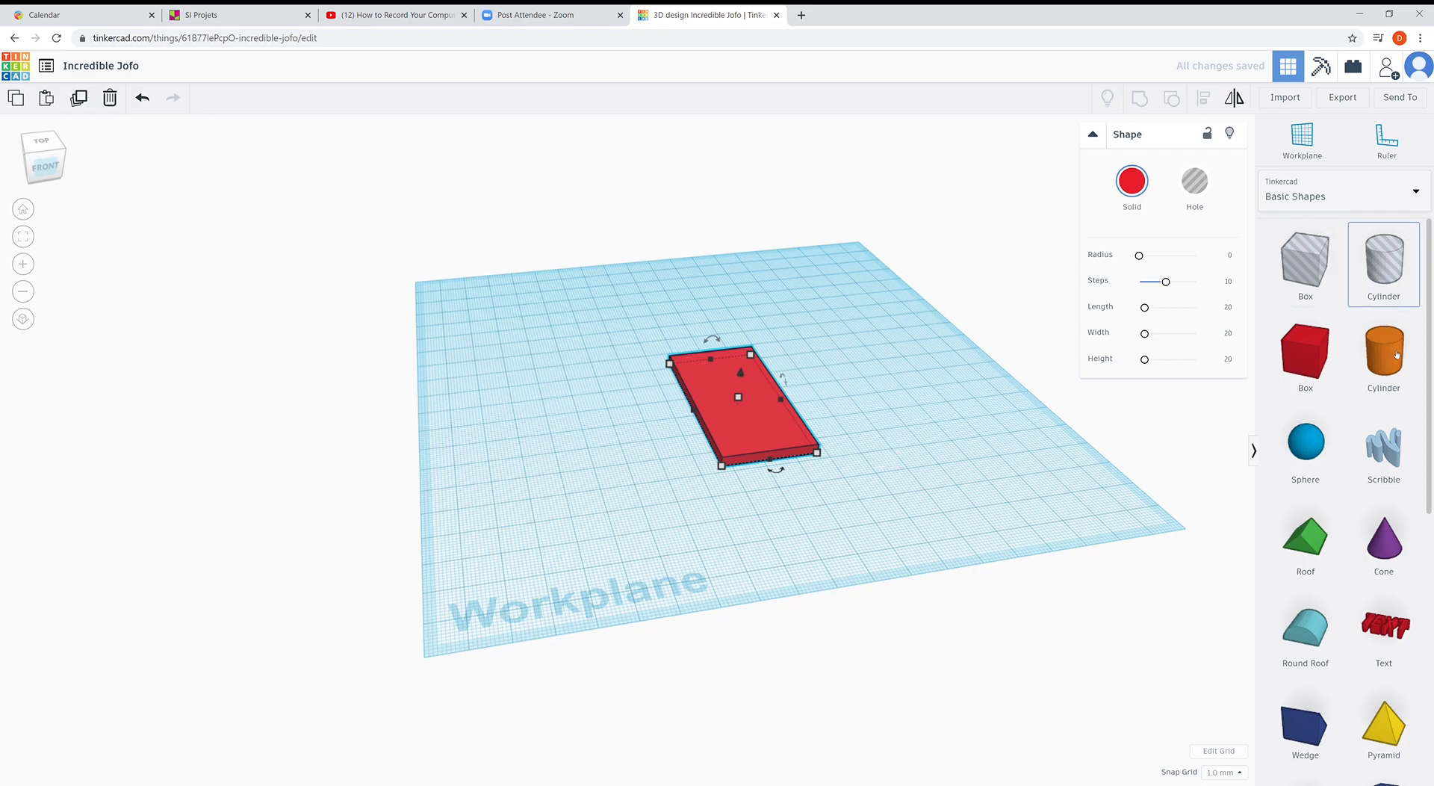
- Add a Cylinder and set its width and length to 3 mm, making a thin post
drag(1383, 366, 873, 386)
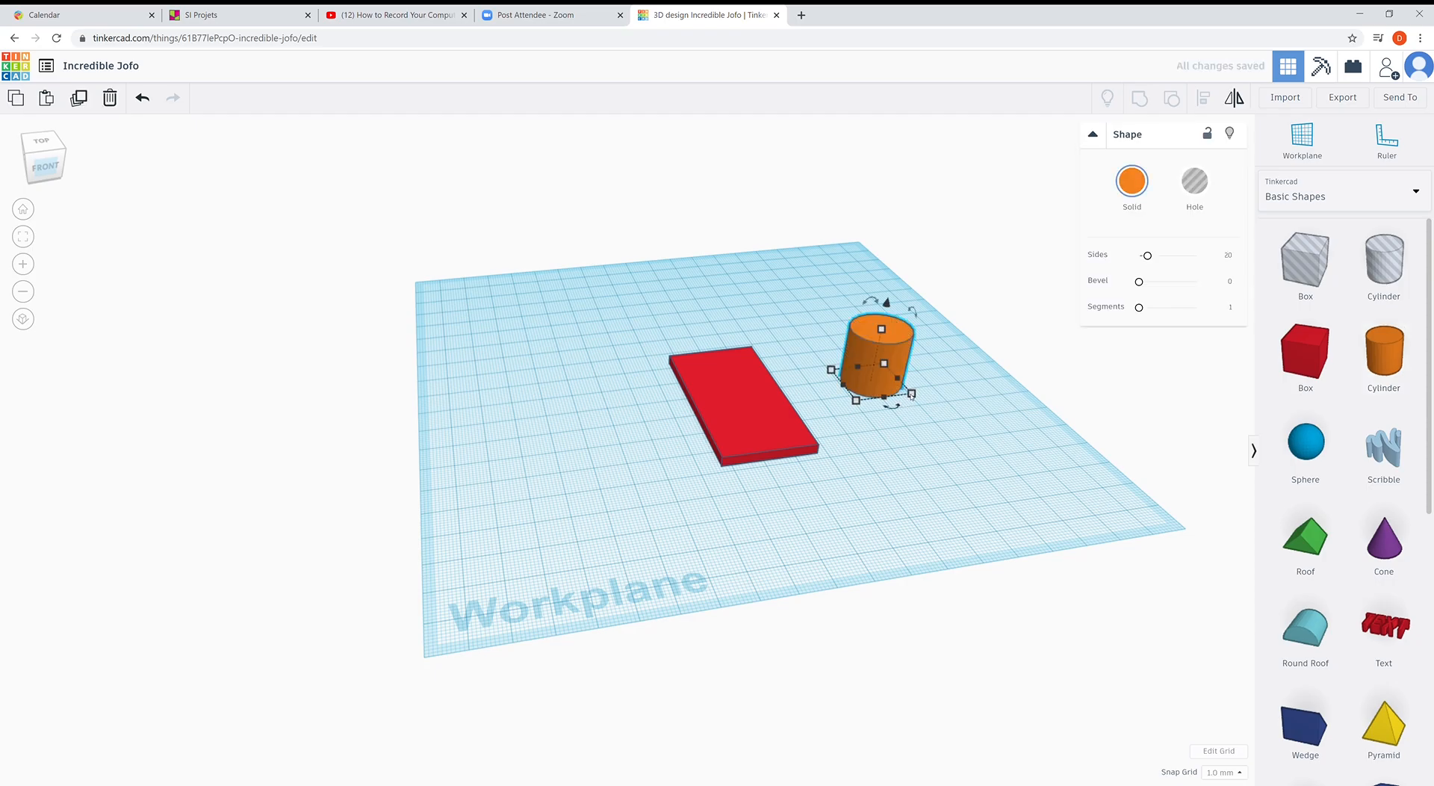
click(956, 370)
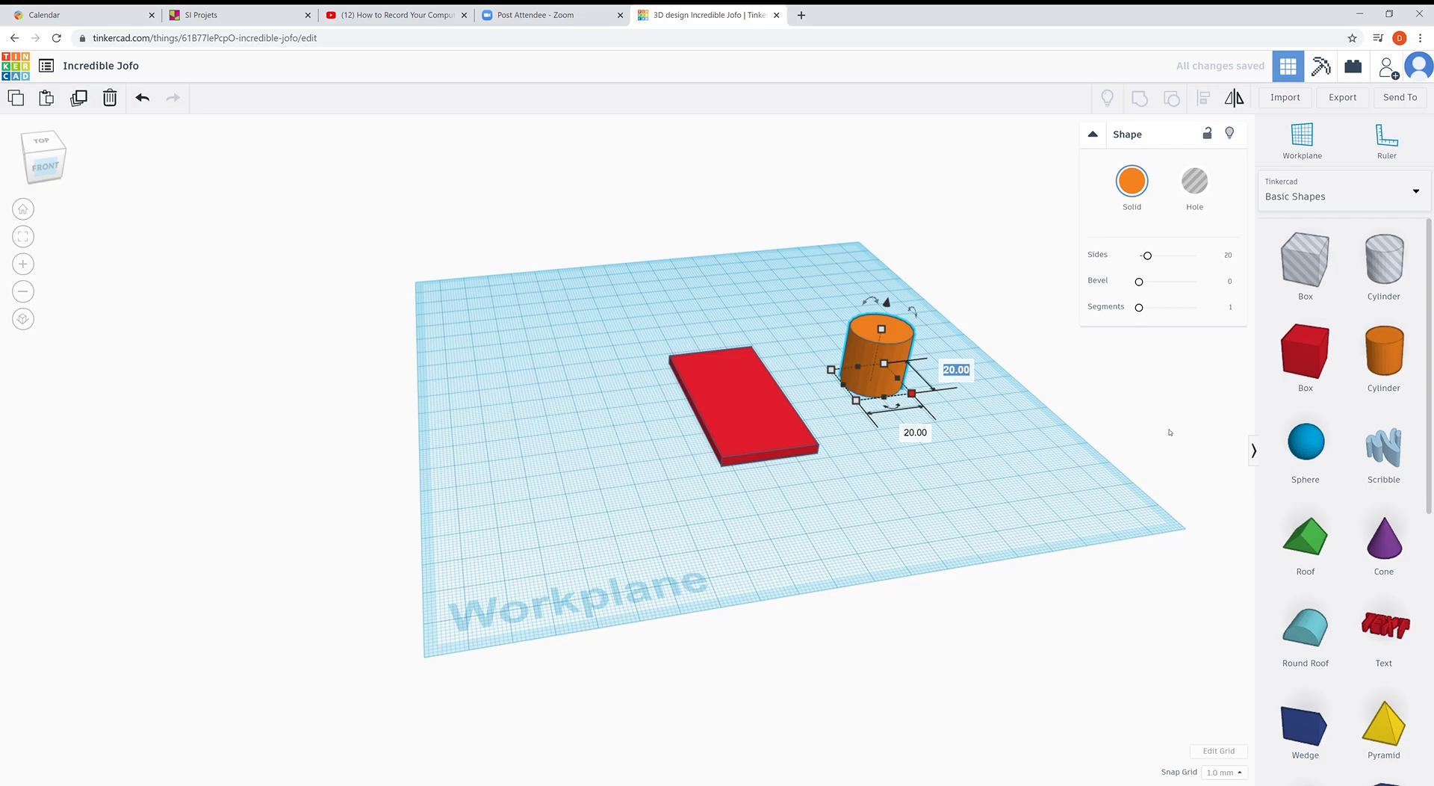
text(3)
key(Tab)
text(3)
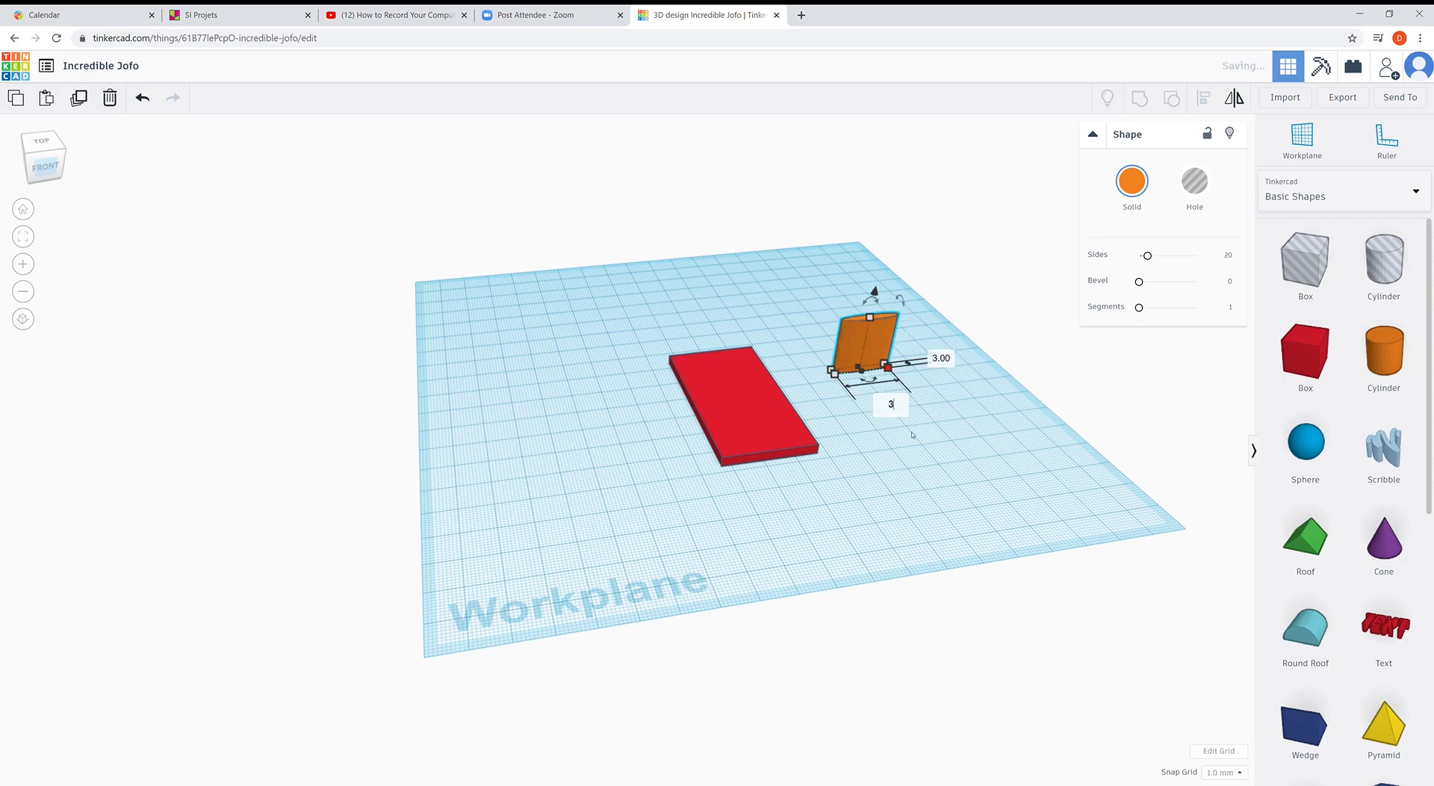
key(Return)
right_drag(862, 422, 998, 426)
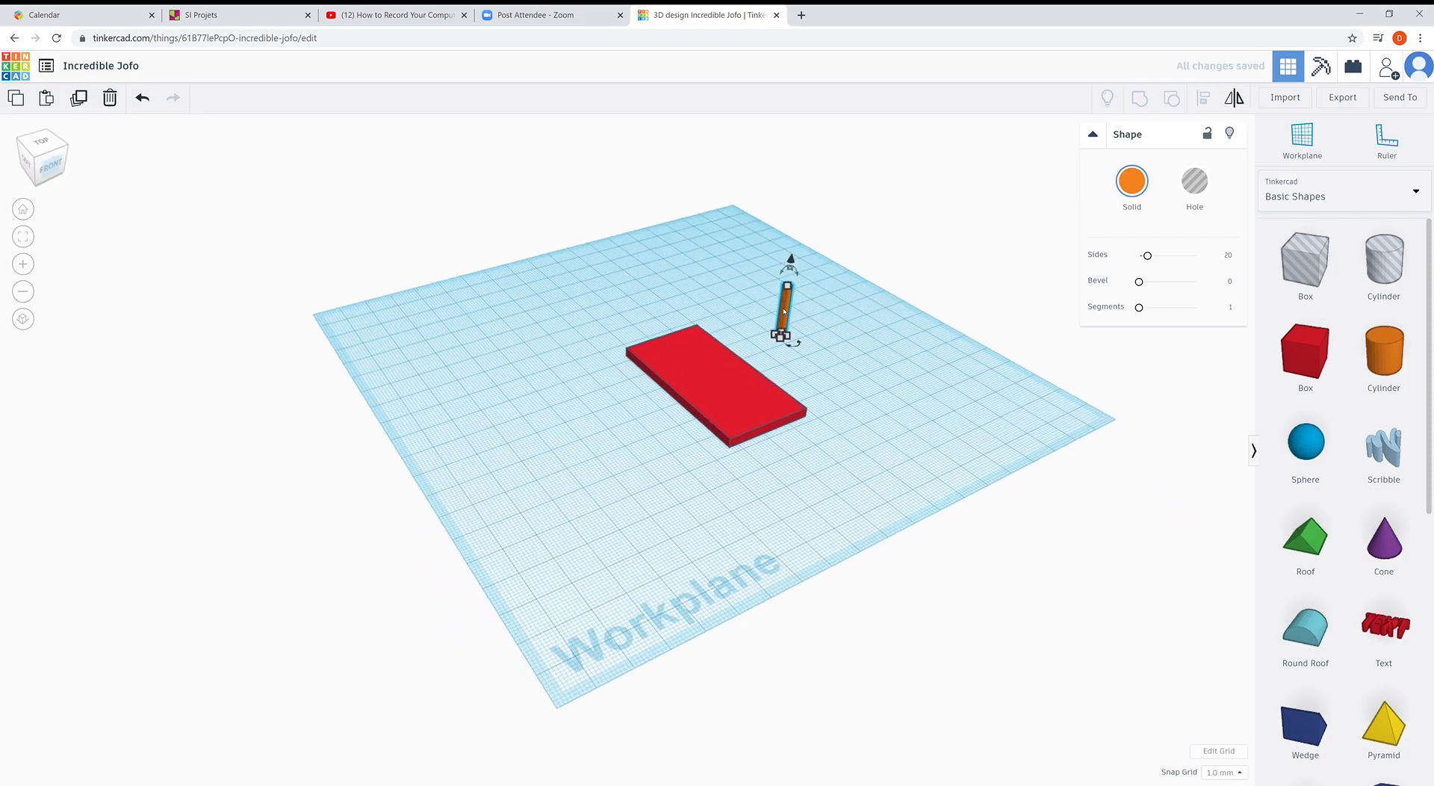
- Move the 3 mm post onto the red plate and check its position from several angles
drag(782, 314, 704, 357)
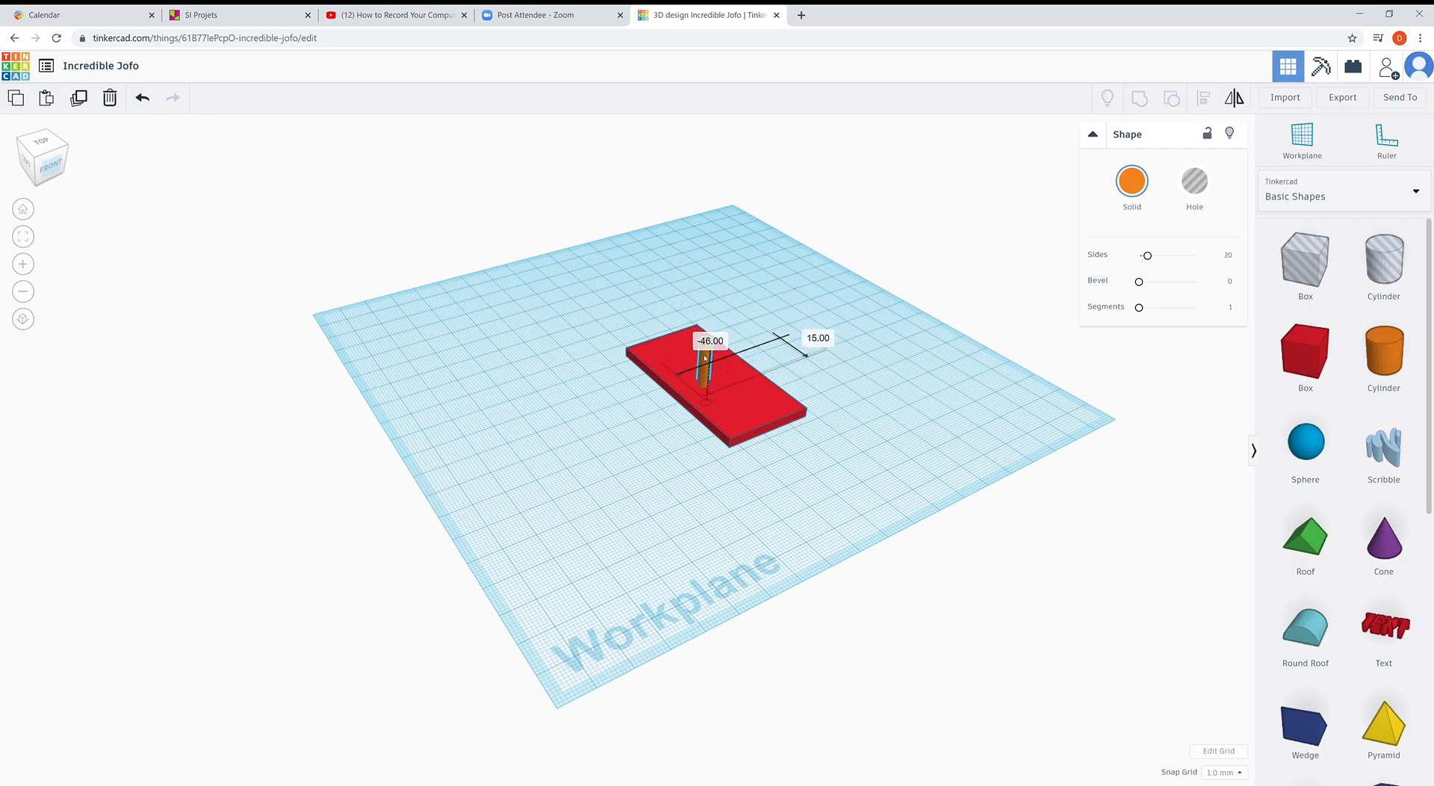
click(608, 496)
right_drag(608, 496, 711, 382)
right_drag(664, 453, 691, 366)
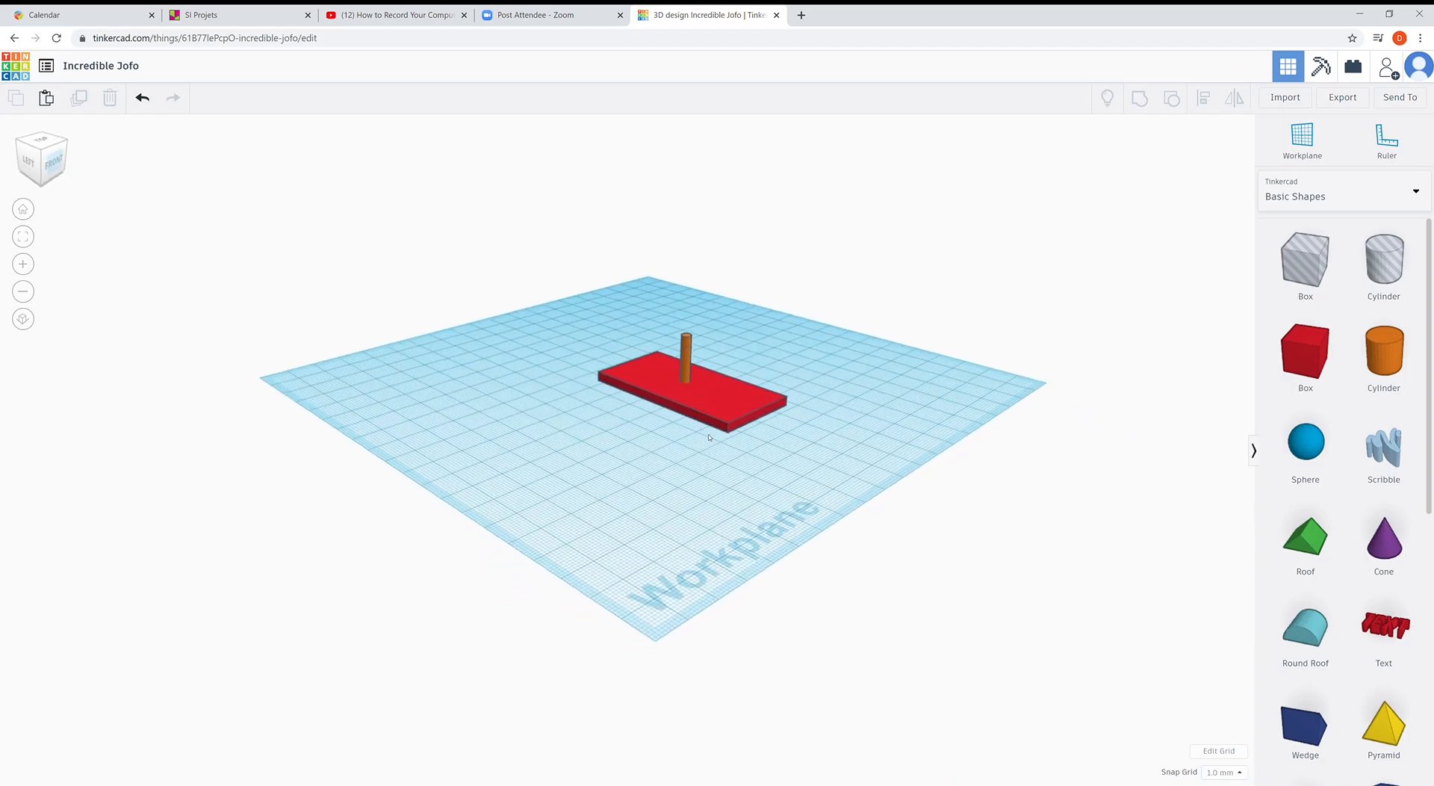
mouse_move(645, 455)
right_down()
mouse_move(620, 505)
mouse_move(669, 496)
mouse_move(685, 432)
mouse_move(652, 452)
right_up()
right_drag(725, 385, 747, 368)
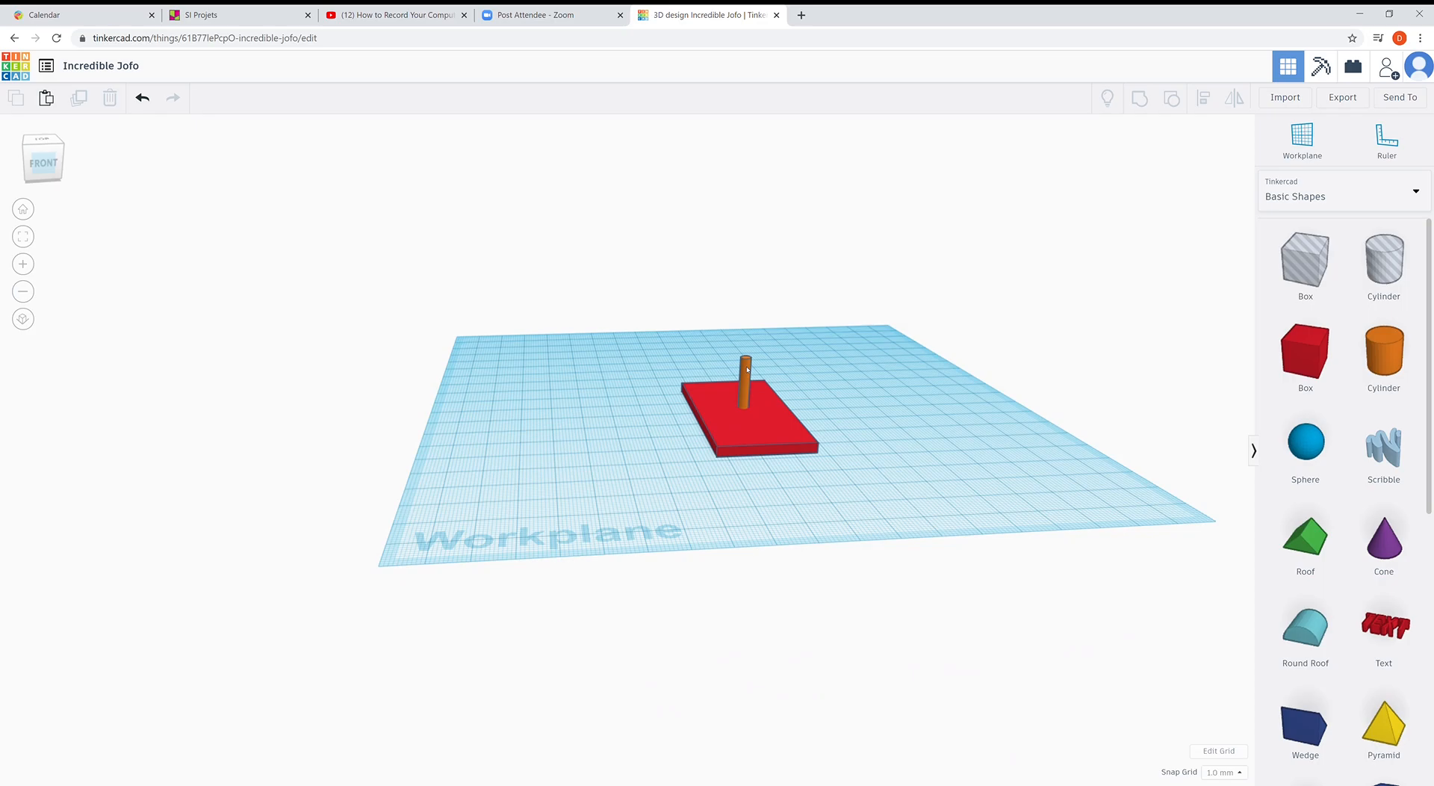
- Turn the orange post into a Hole
click(747, 369)
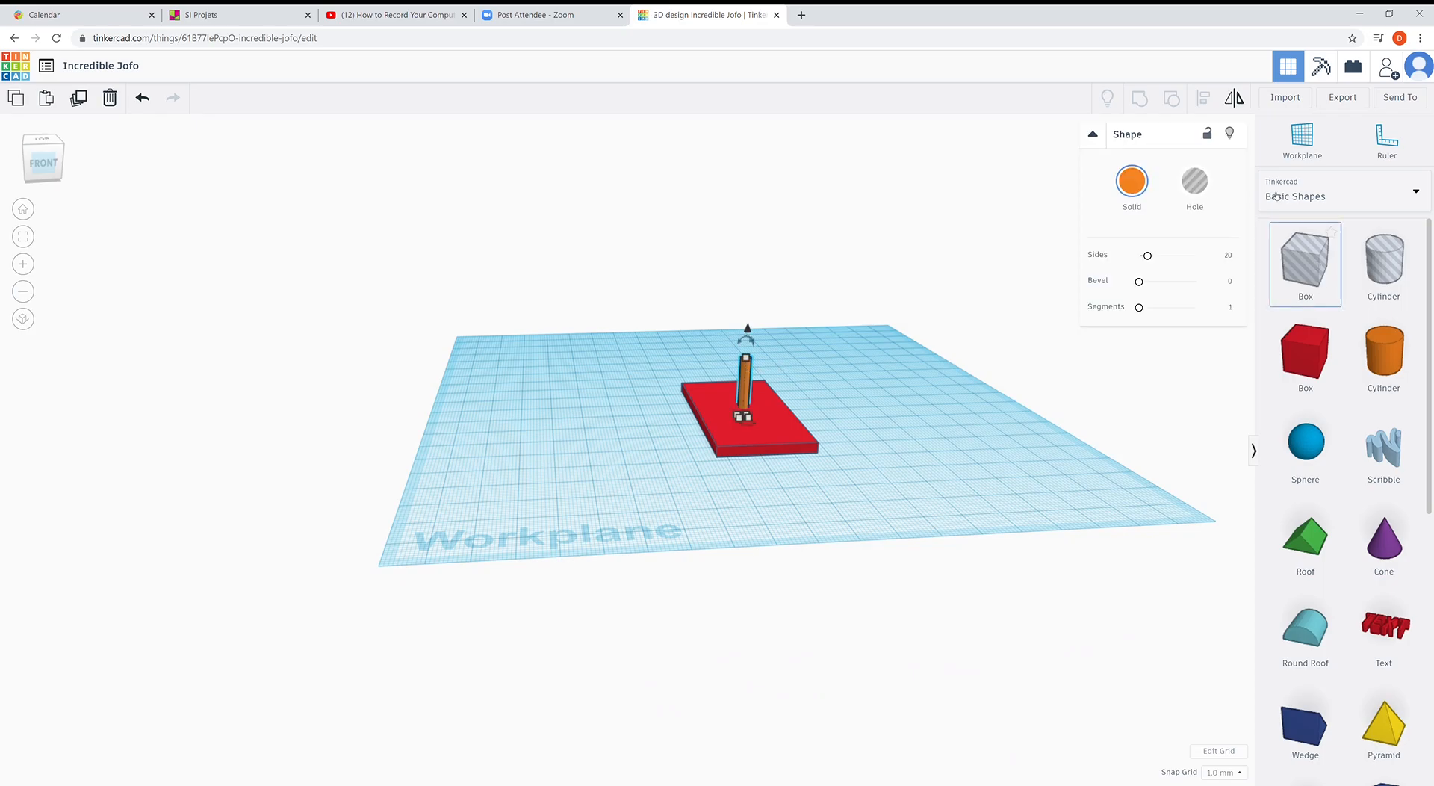
click(1195, 186)
right_drag(966, 323, 833, 505)
click(874, 483)
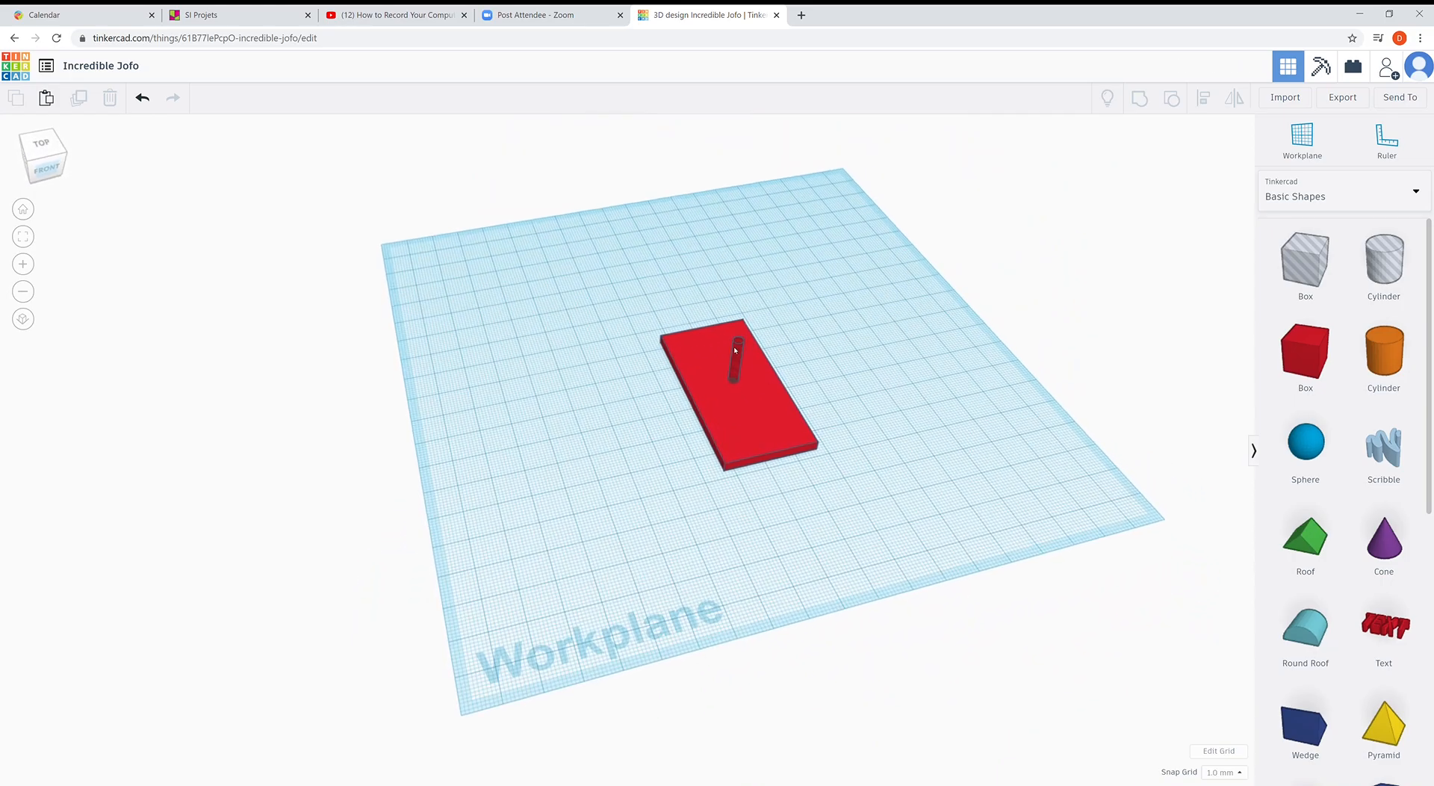
- Select both the plate and the hole cylinder and group them into one shape
click(735, 375)
right_drag(749, 398, 815, 340)
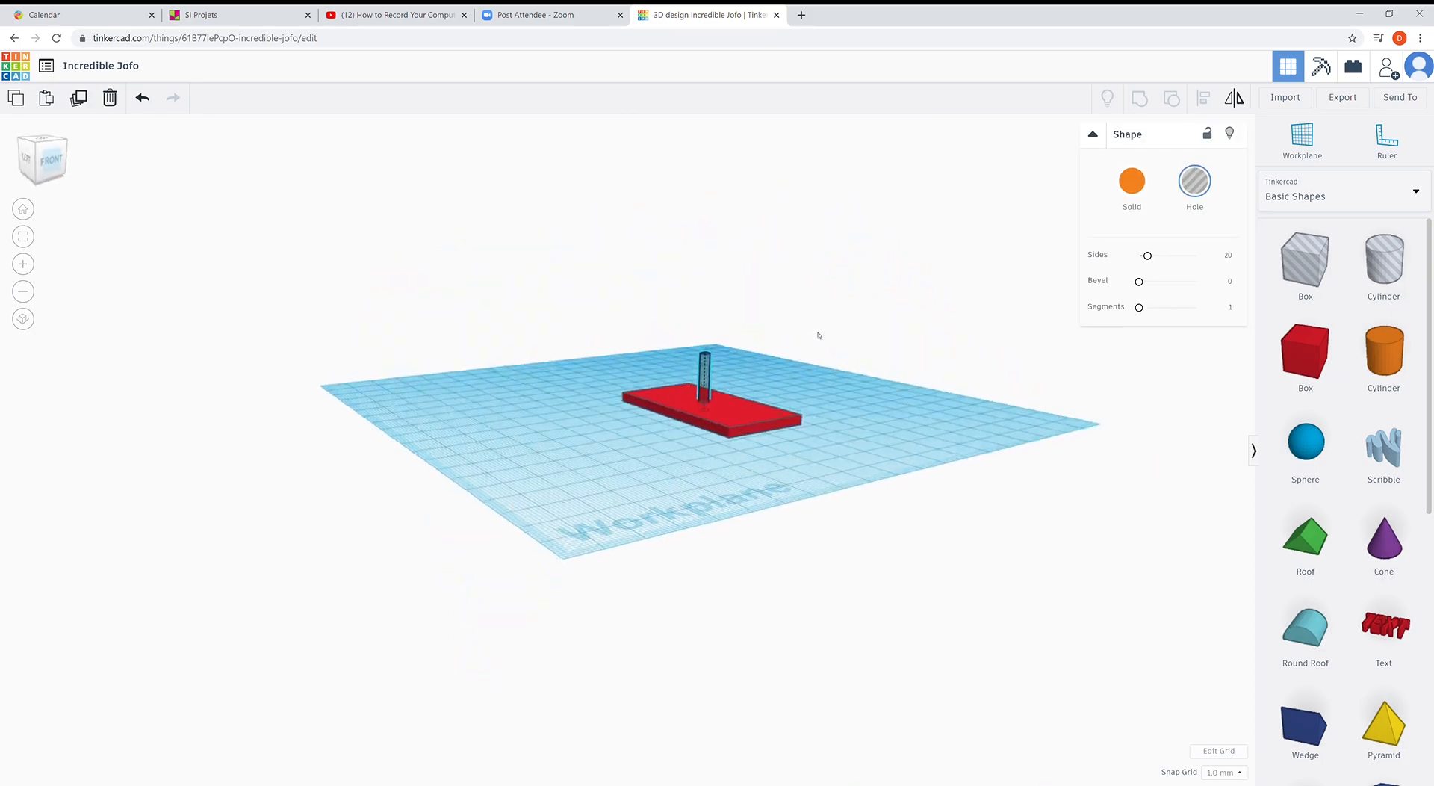
drag(618, 333, 845, 509)
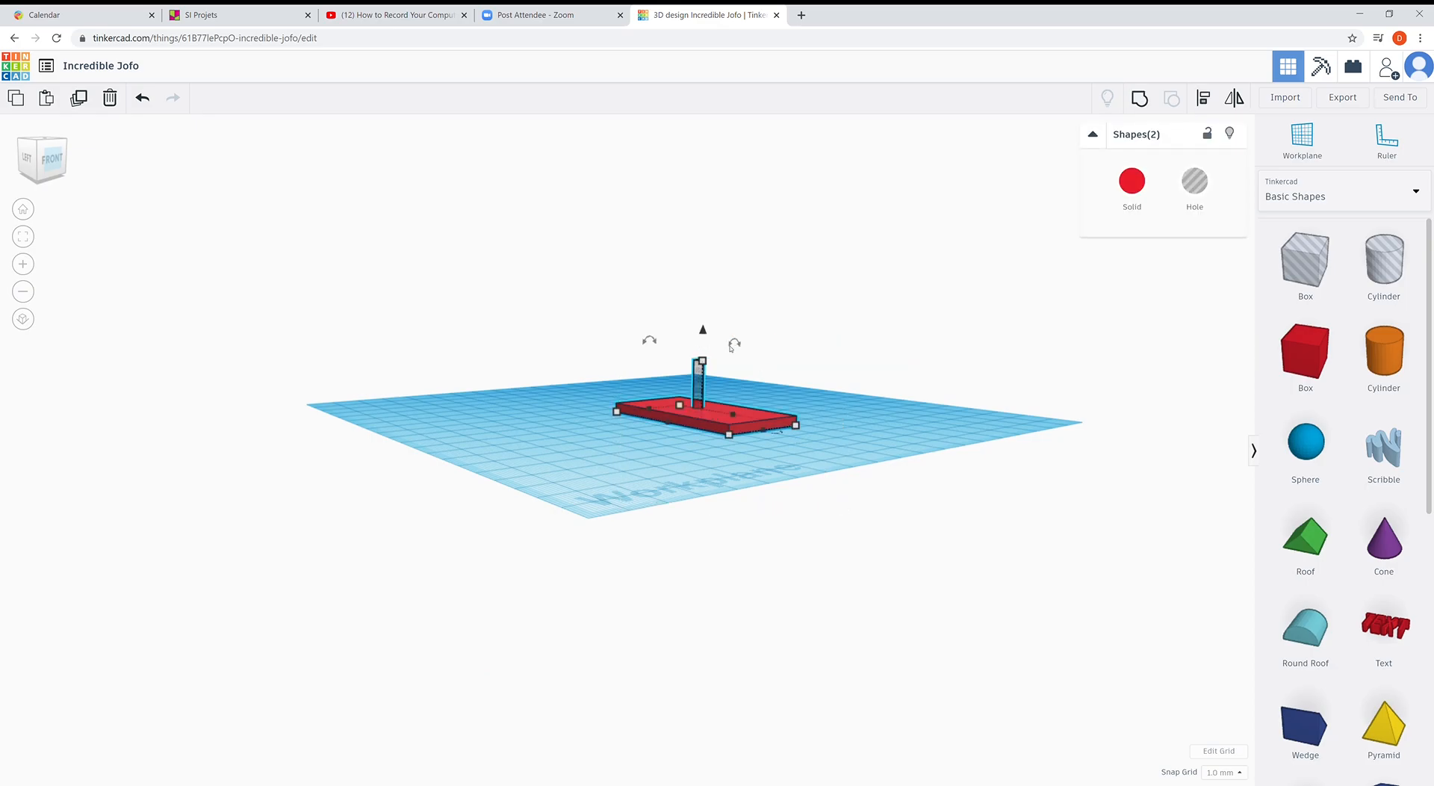
right_drag(860, 395, 815, 472)
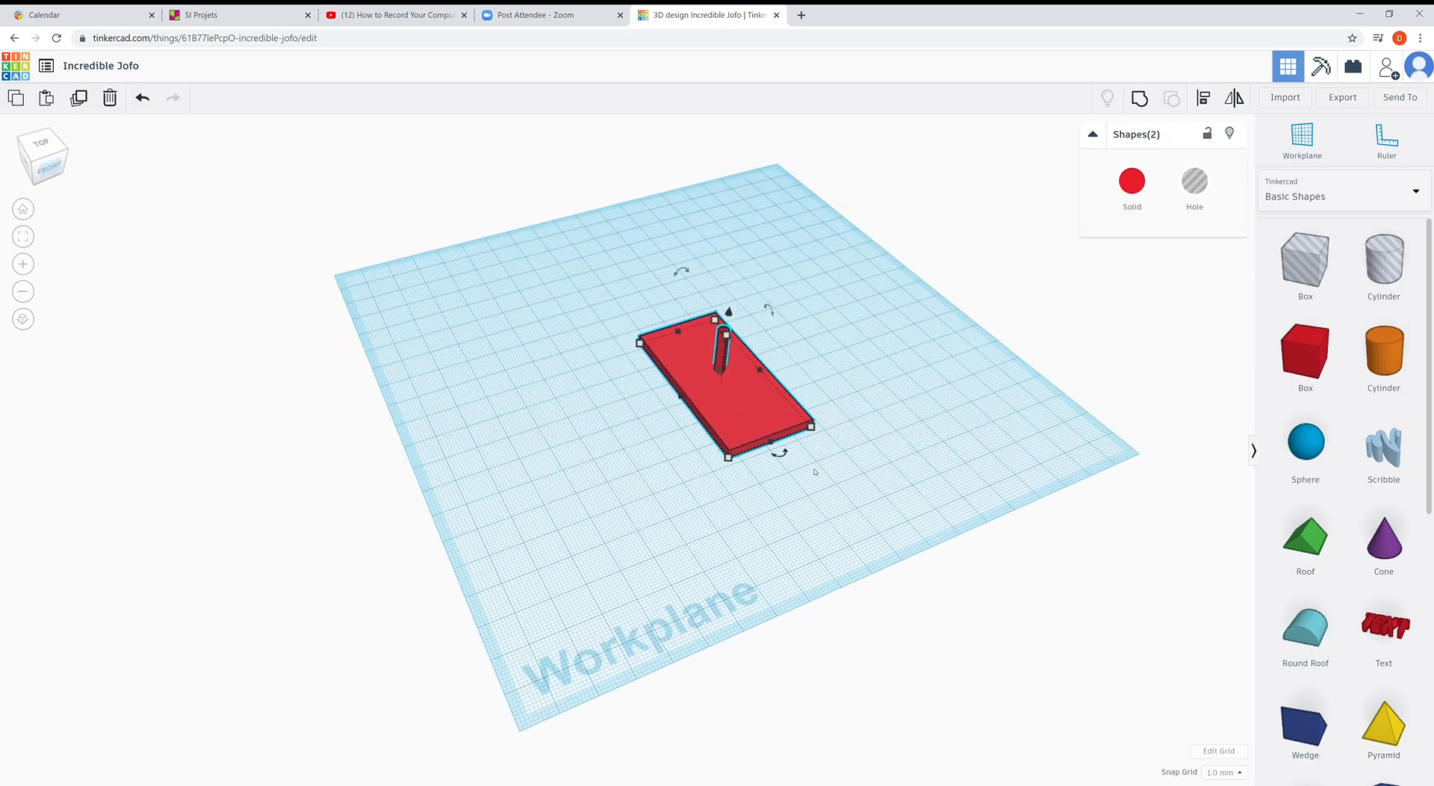
click(1140, 99)
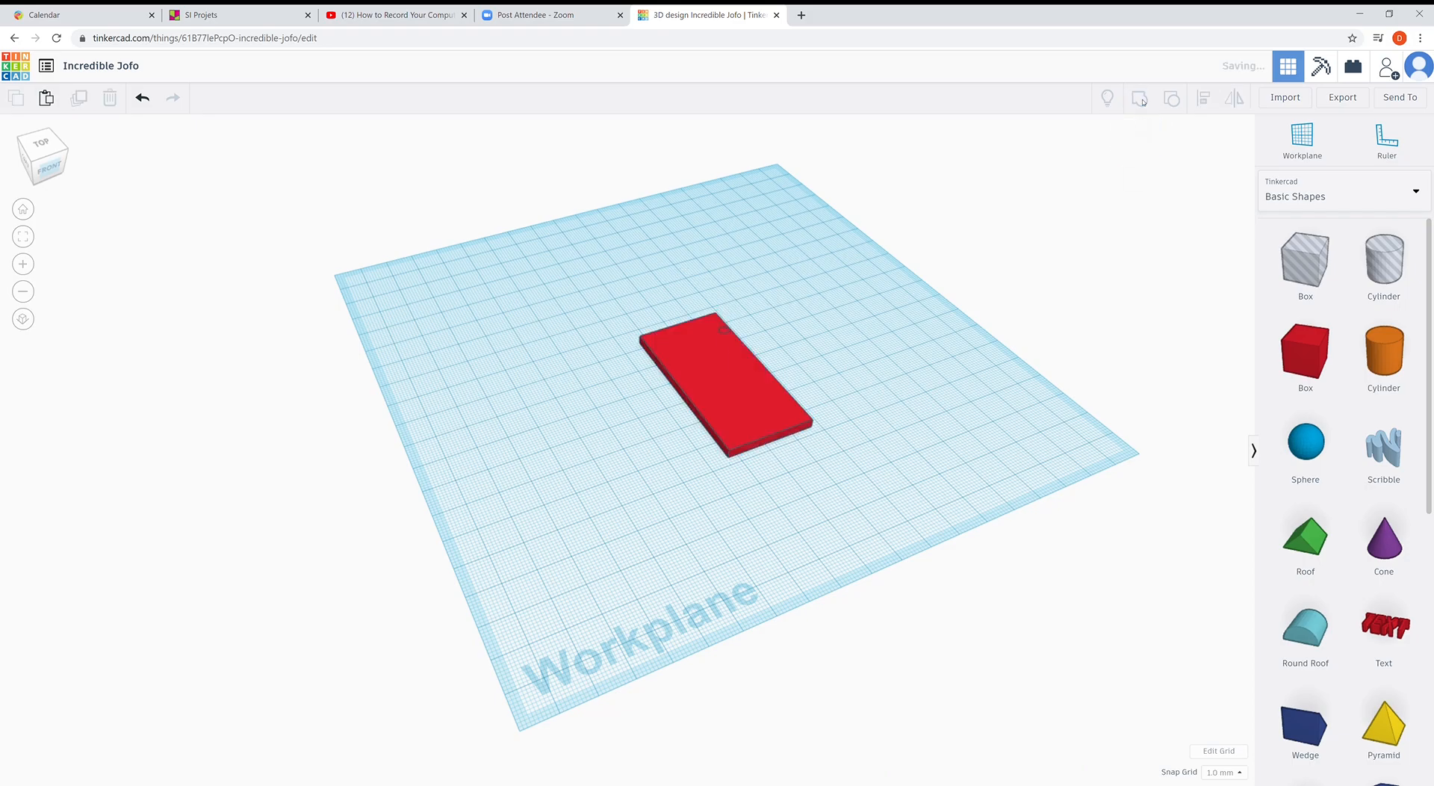
right_drag(916, 340, 808, 528)
click(776, 451)
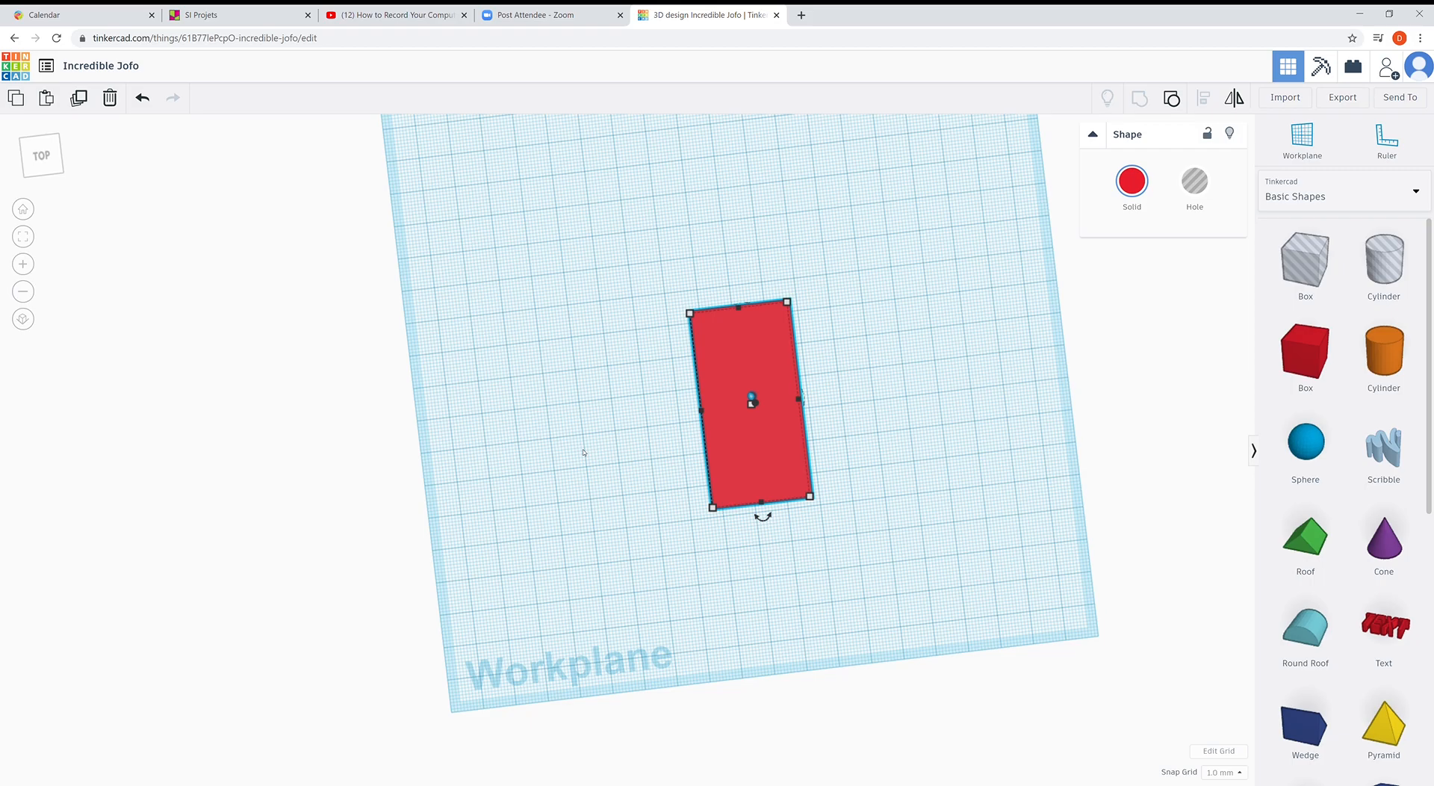
- Ungroup the plate and hole, then turn the hole cylinder back into a solid
right_drag(742, 533, 845, 365)
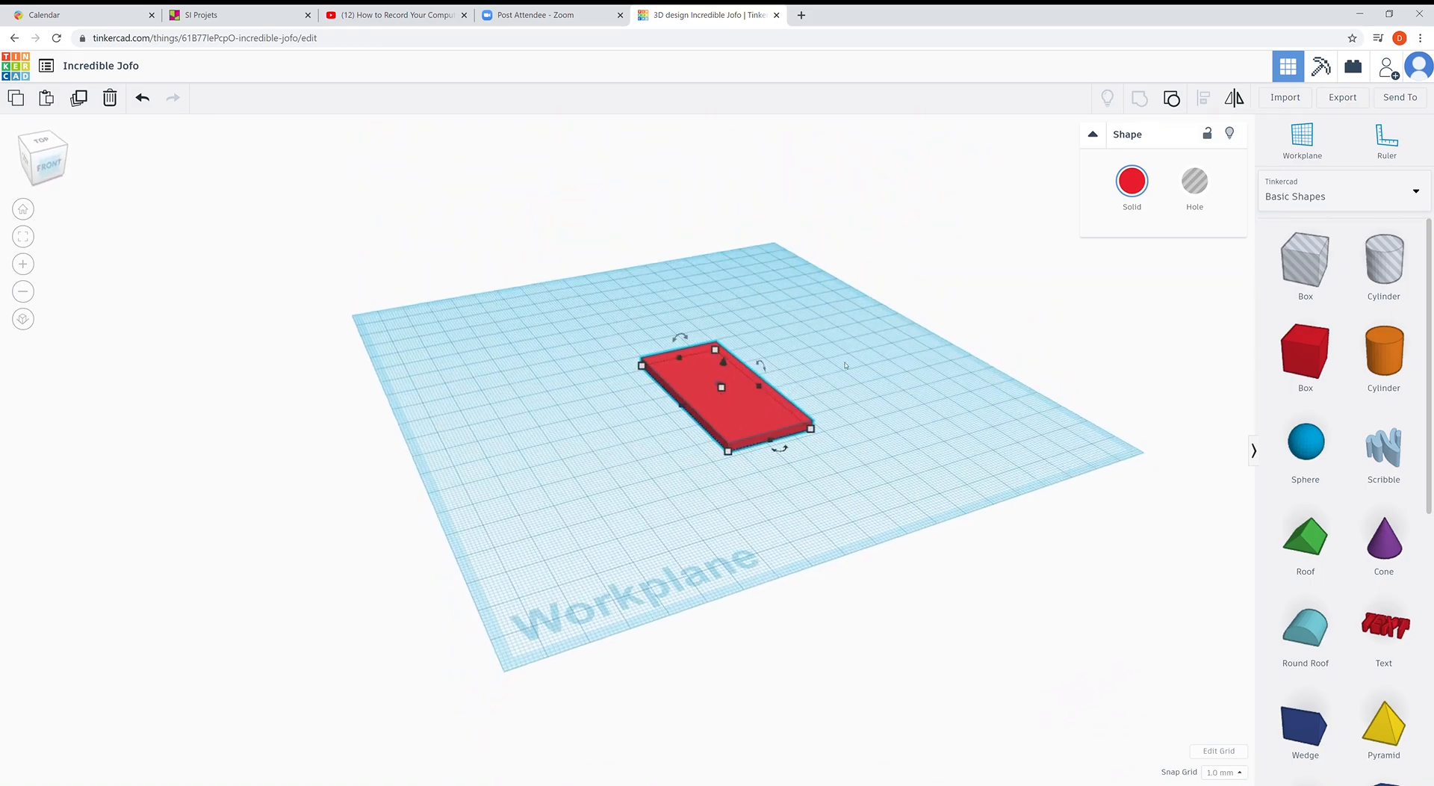
click(1173, 98)
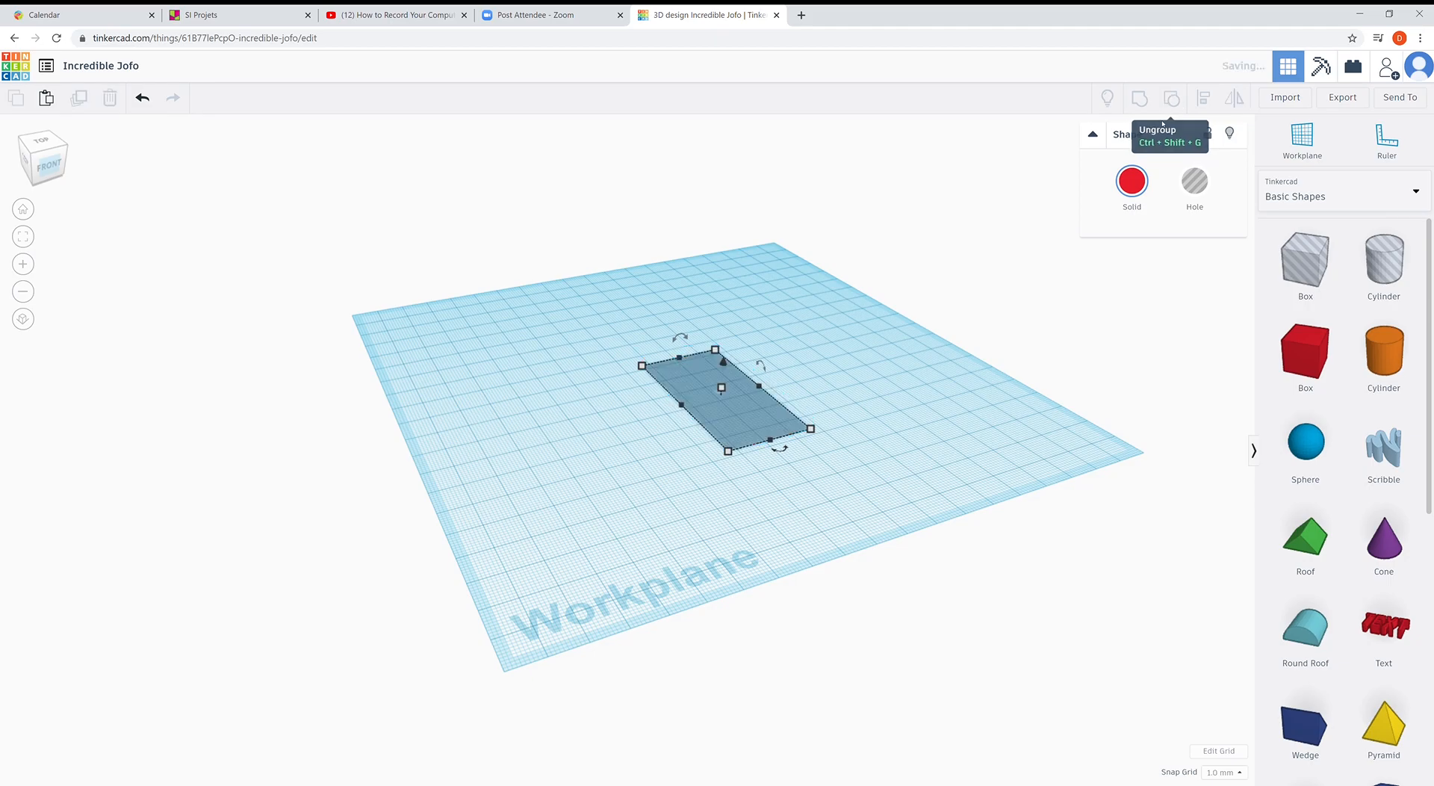
click(848, 426)
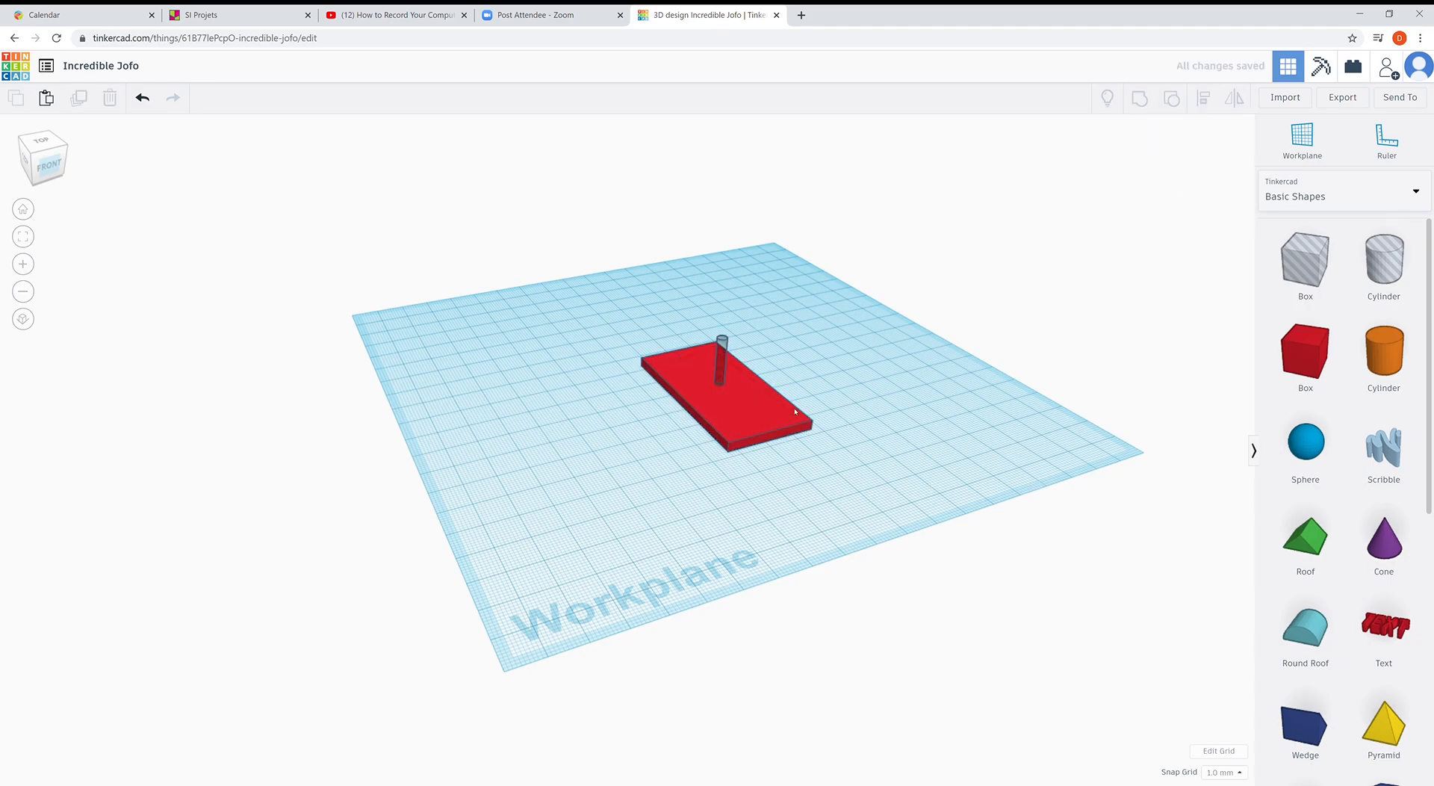
click(723, 343)
drag(753, 426, 710, 348)
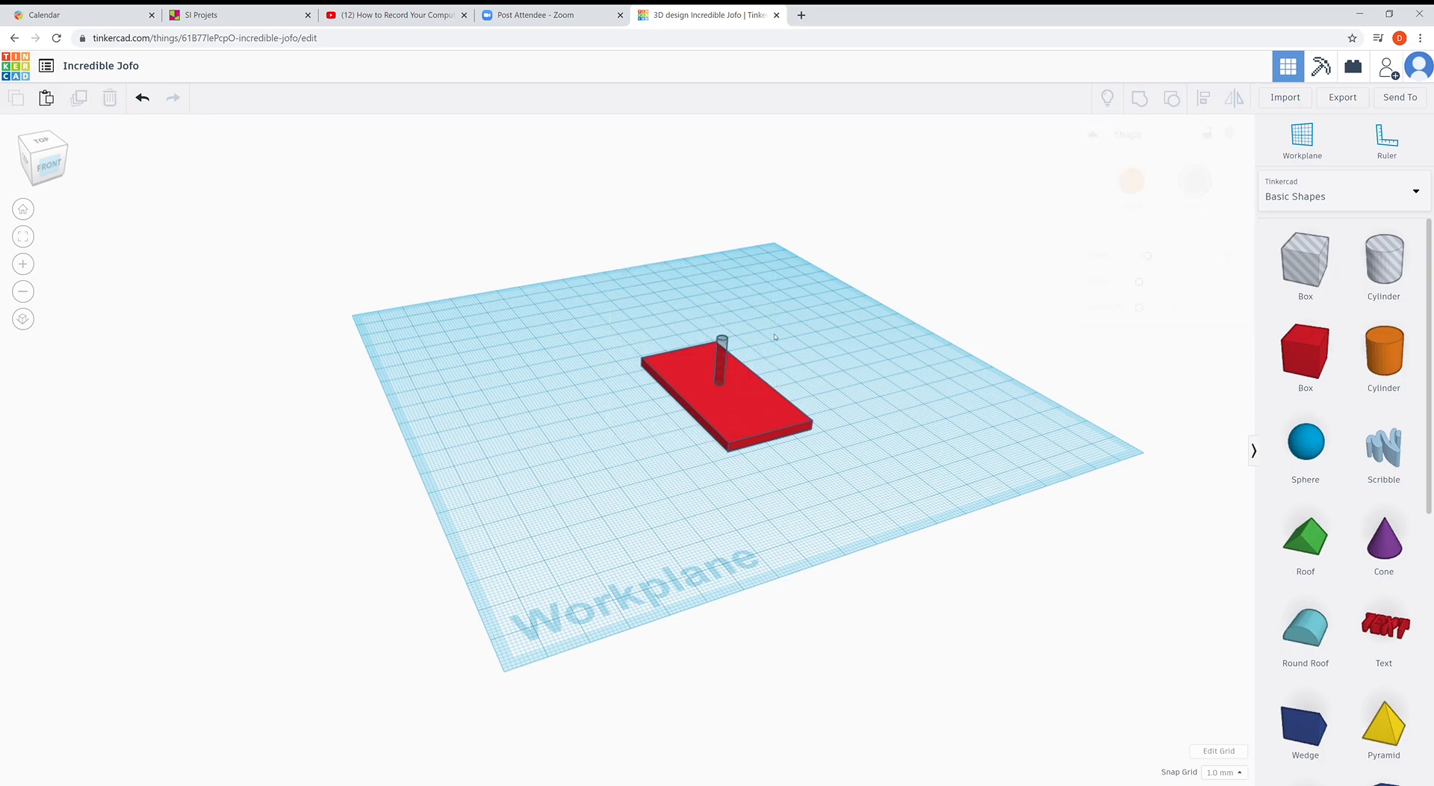
click(723, 342)
click(1133, 180)
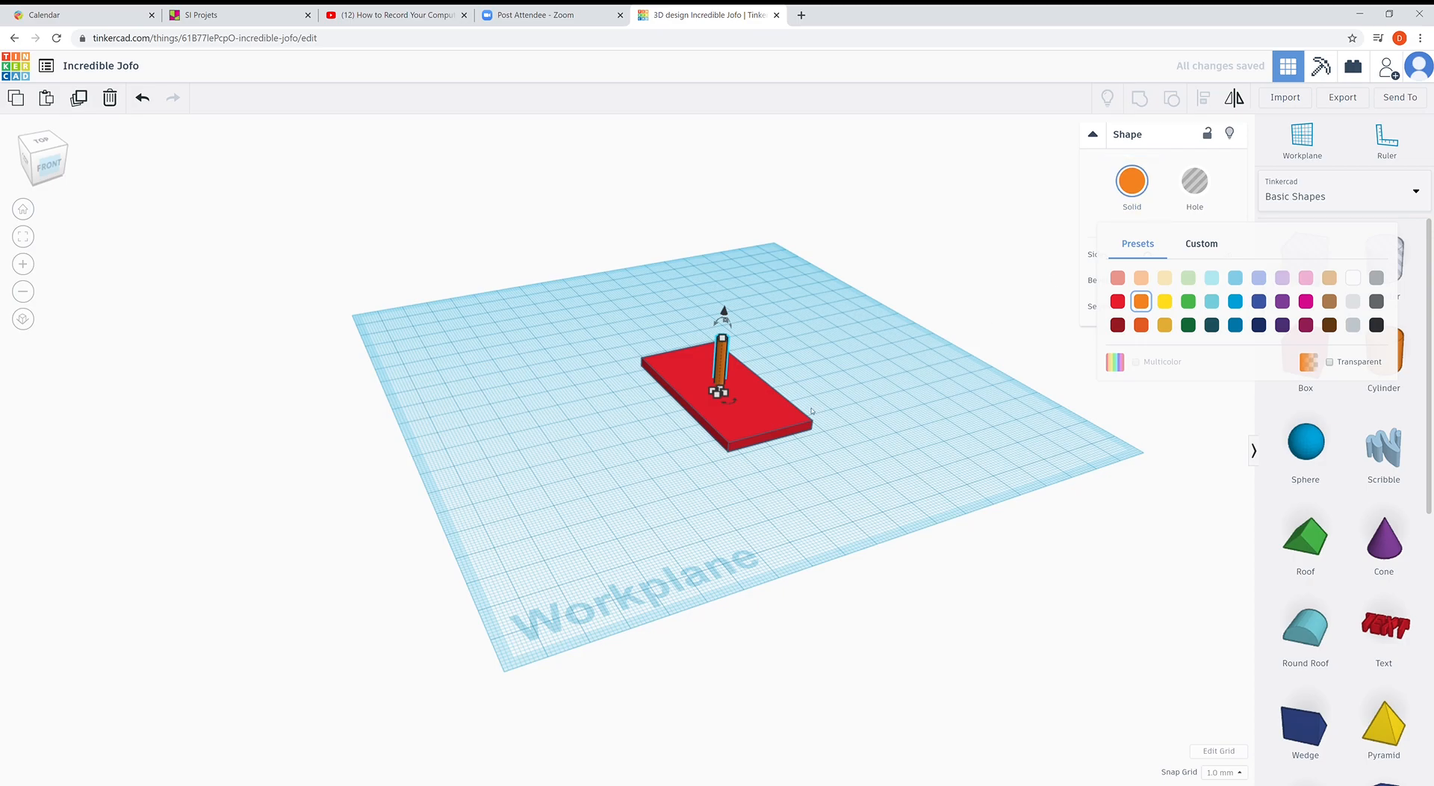
- Group the red plate and the solid cylinder together and inspect the result
drag(632, 318, 874, 500)
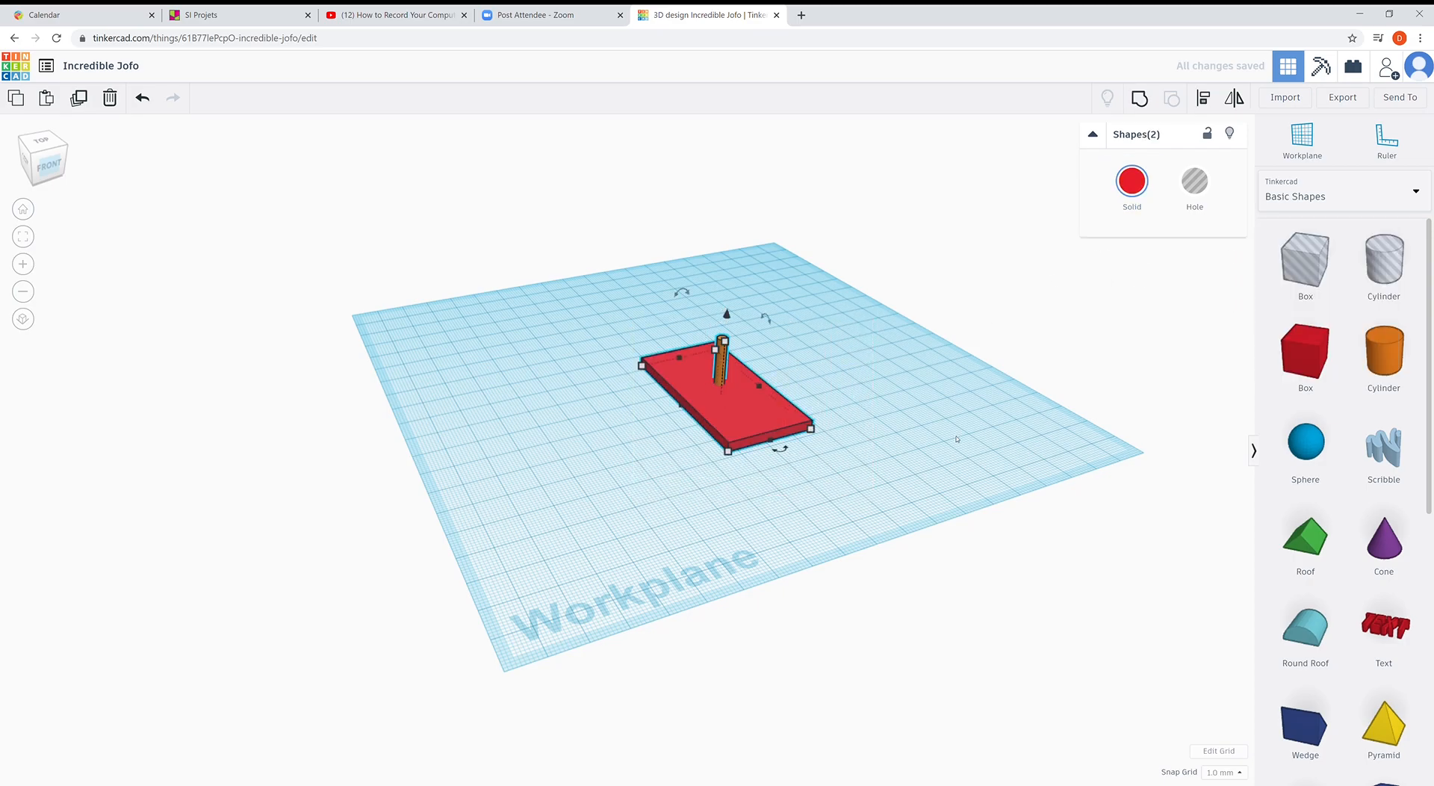
click(1139, 98)
right_drag(891, 323, 886, 361)
click(878, 368)
right_drag(706, 428, 747, 324)
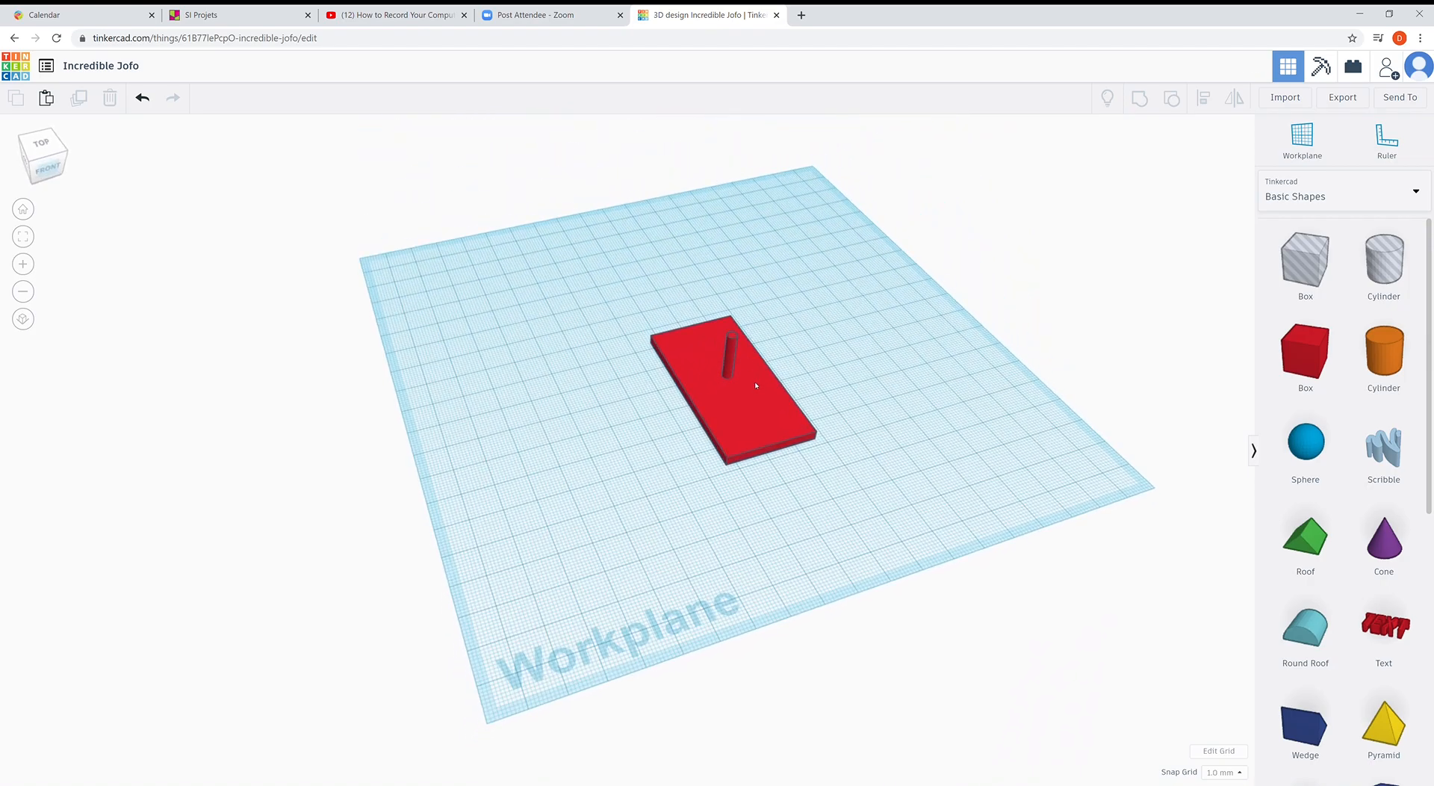
right_drag(756, 386, 788, 455)
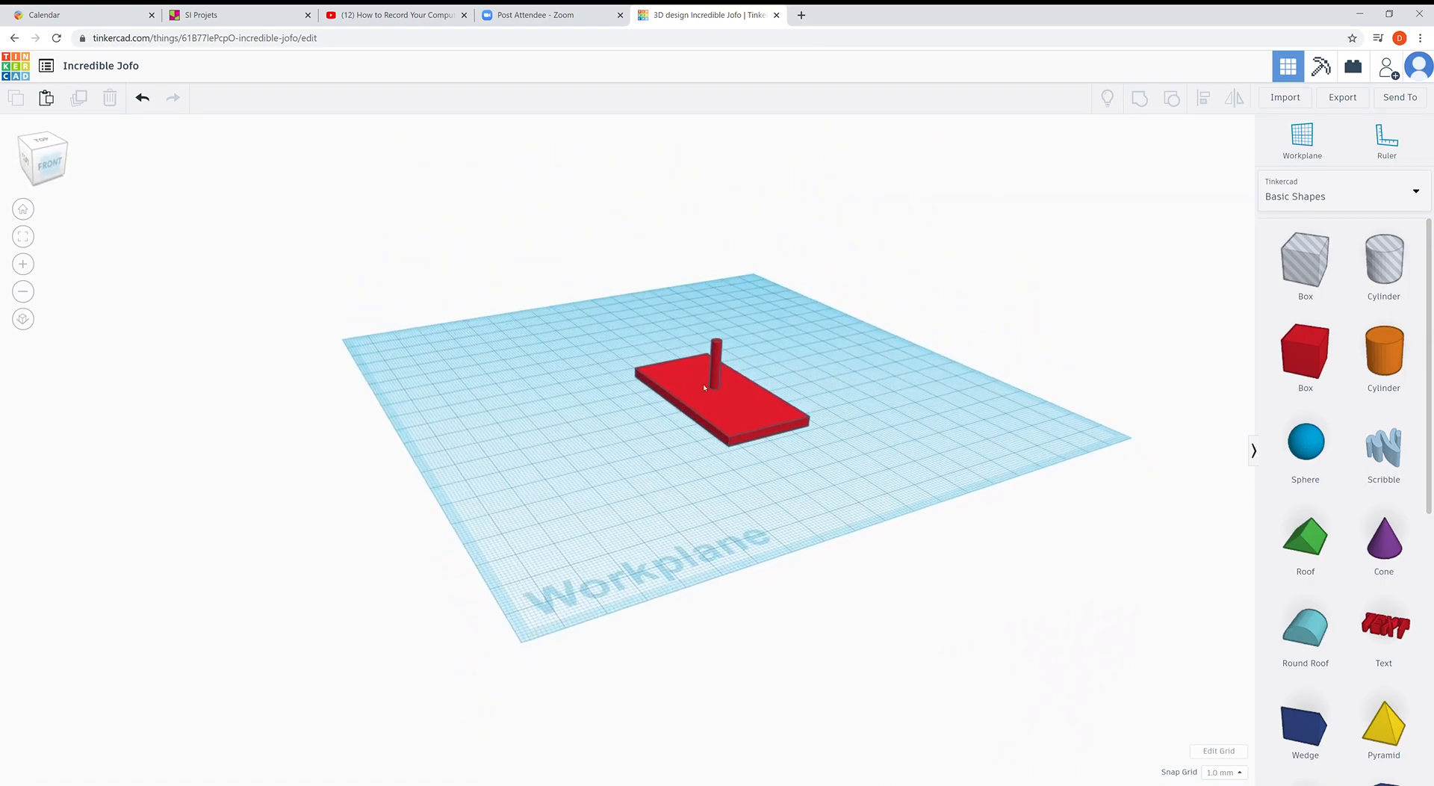
- Ungroup the plate and peg into separate shapes and select the orange peg
drag(788, 455, 893, 523)
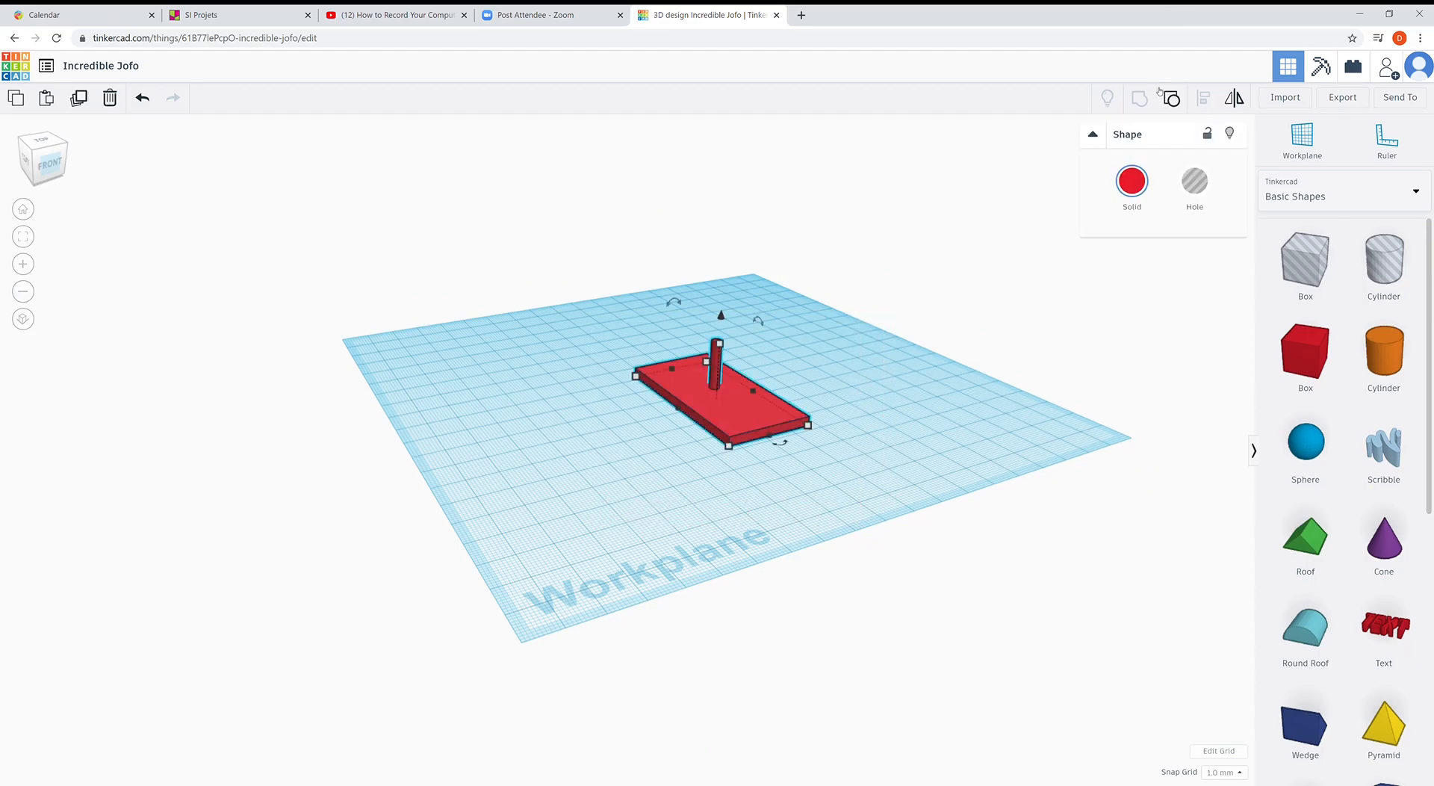
click(1181, 102)
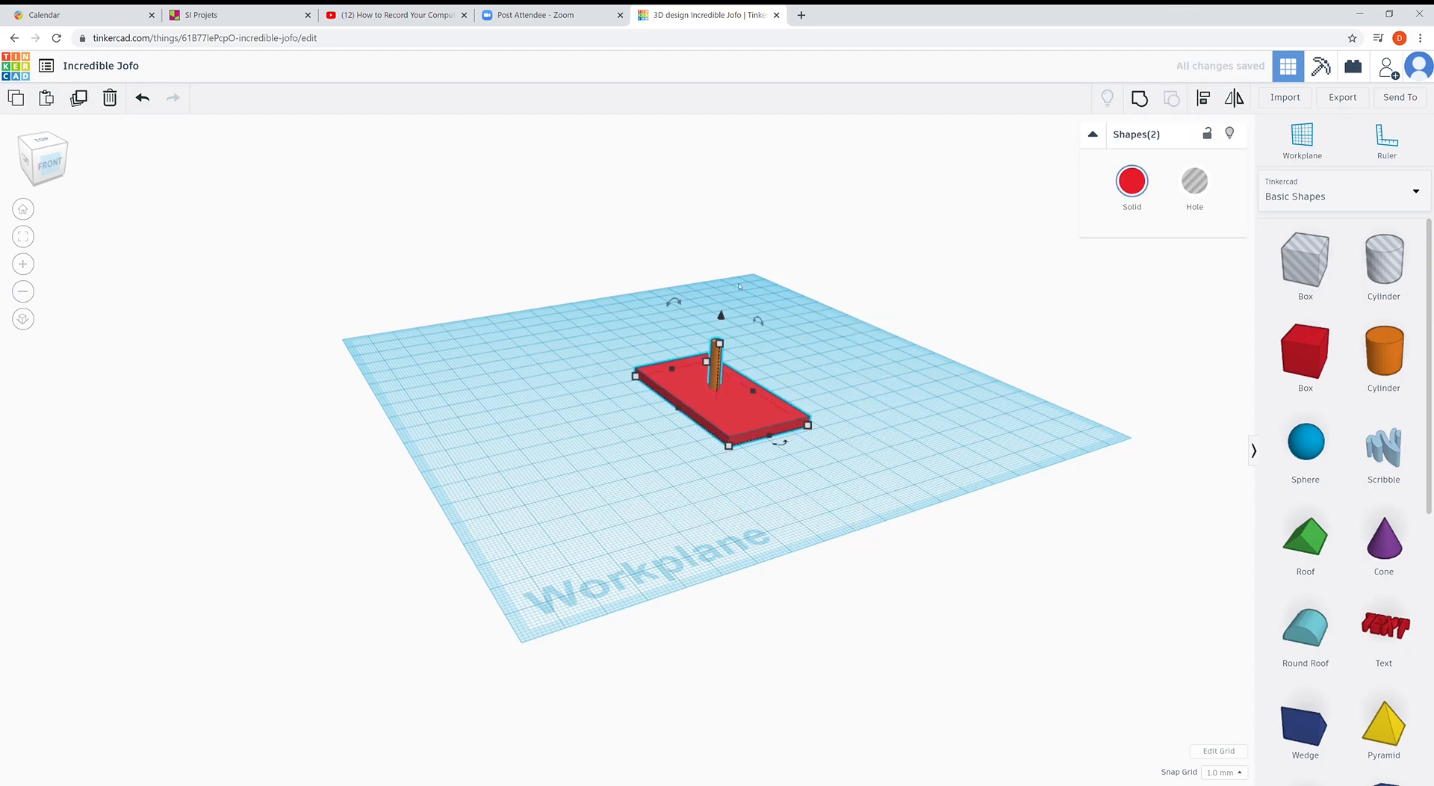
click(736, 301)
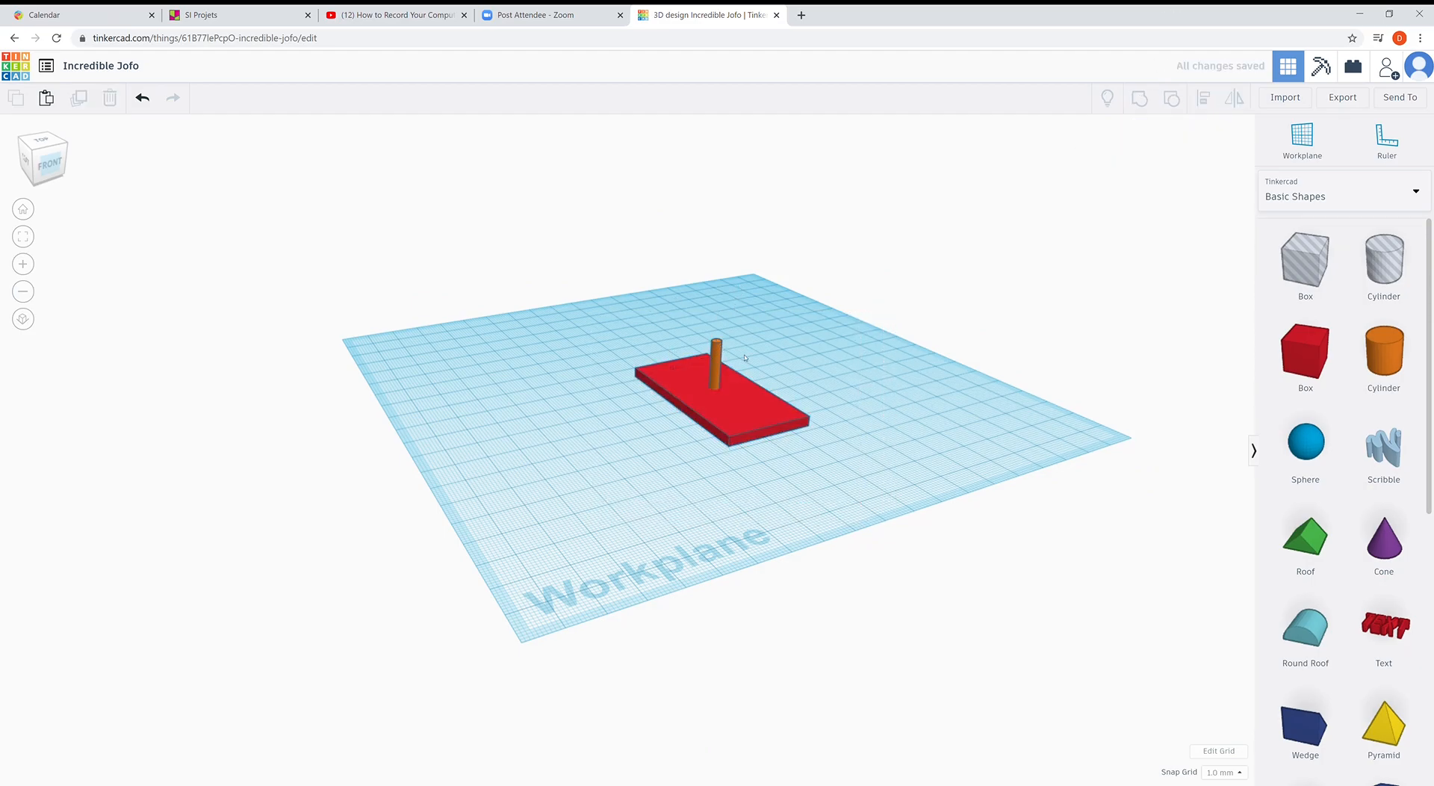
click(715, 370)
- Make the slender peg a hole and drag it off the red plate beside it
click(1194, 182)
click(876, 439)
right_drag(875, 439, 616, 407)
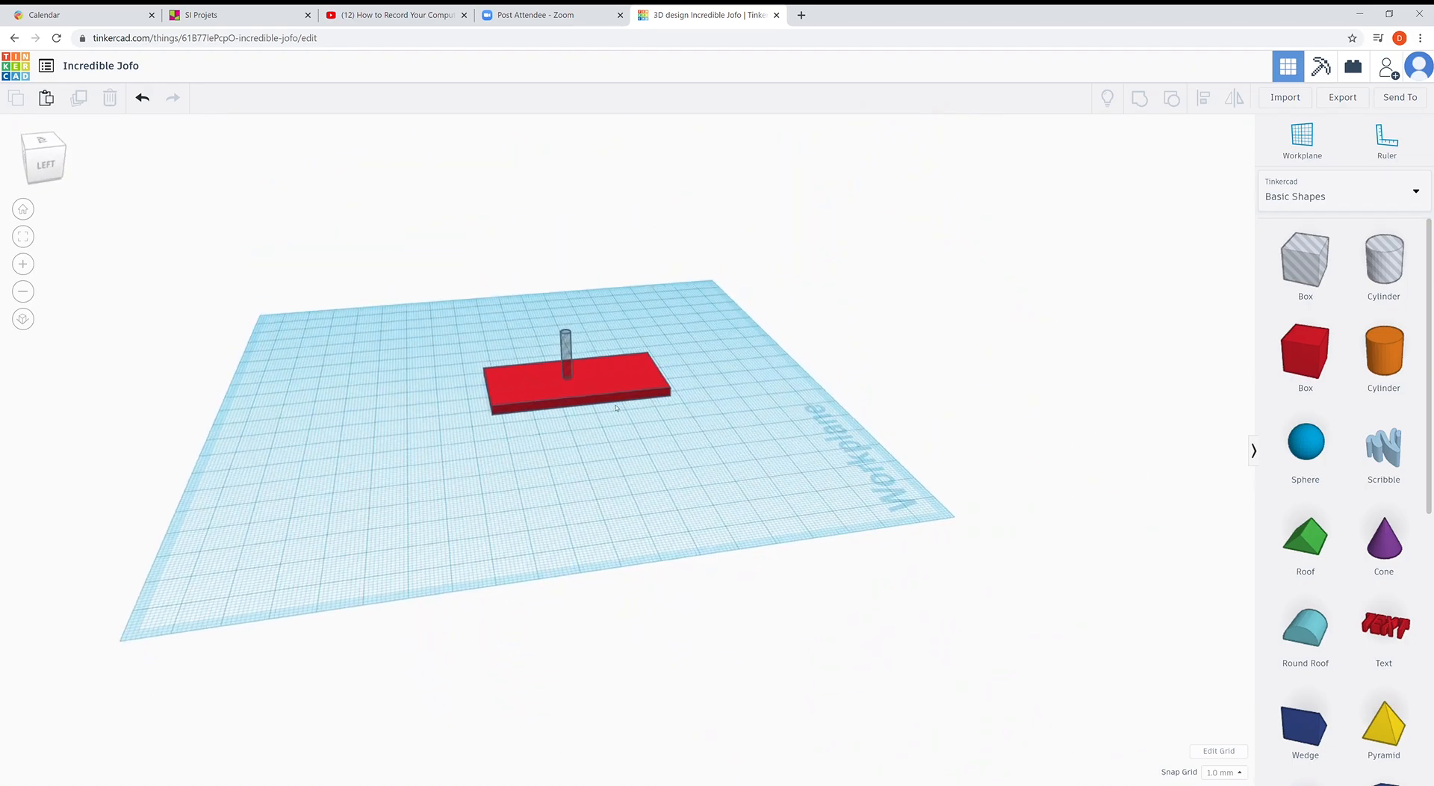
click(565, 346)
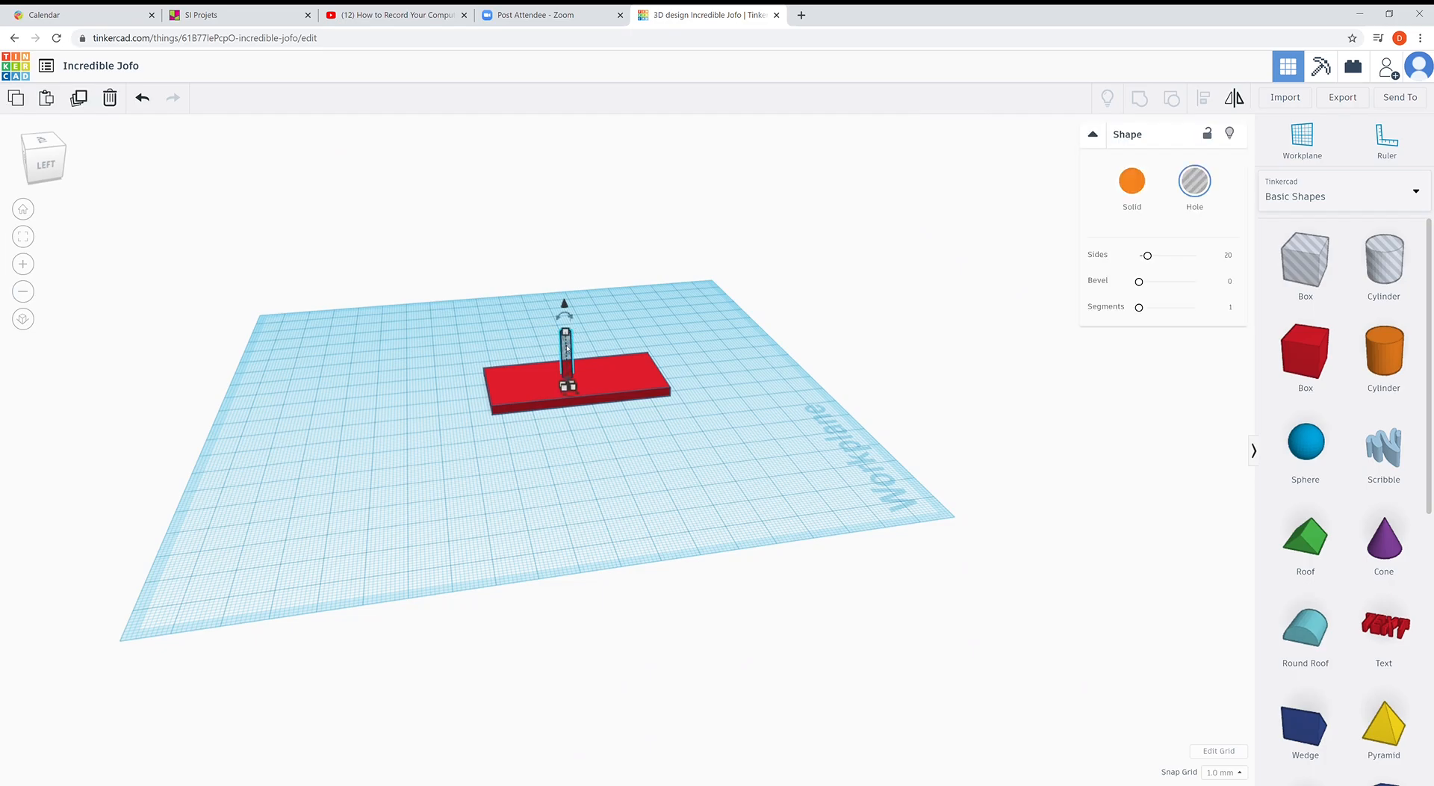
drag(549, 359, 485, 479)
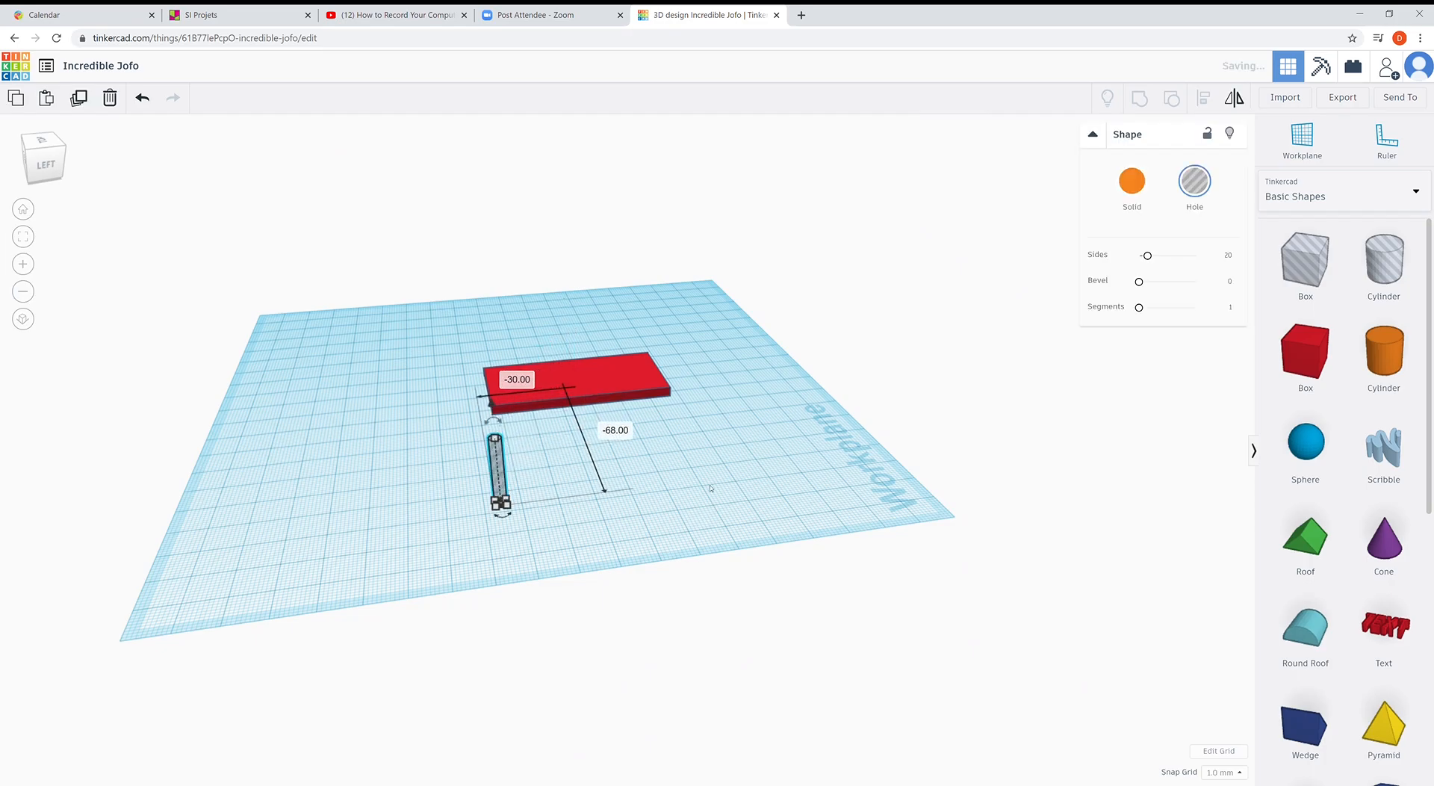
- Select both the red plate and the grey hole peg together
click(666, 431)
click(581, 389)
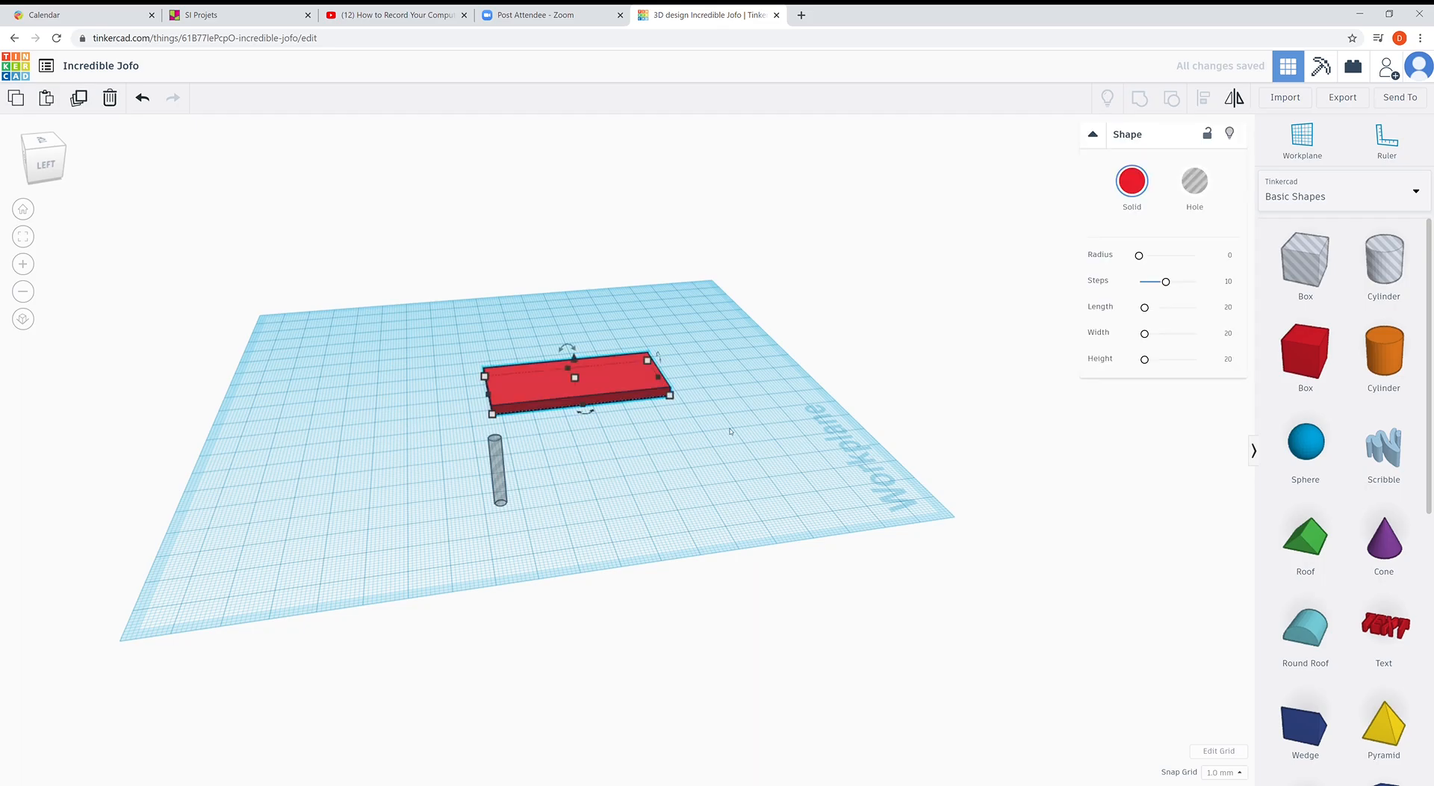
drag(735, 435, 670, 522)
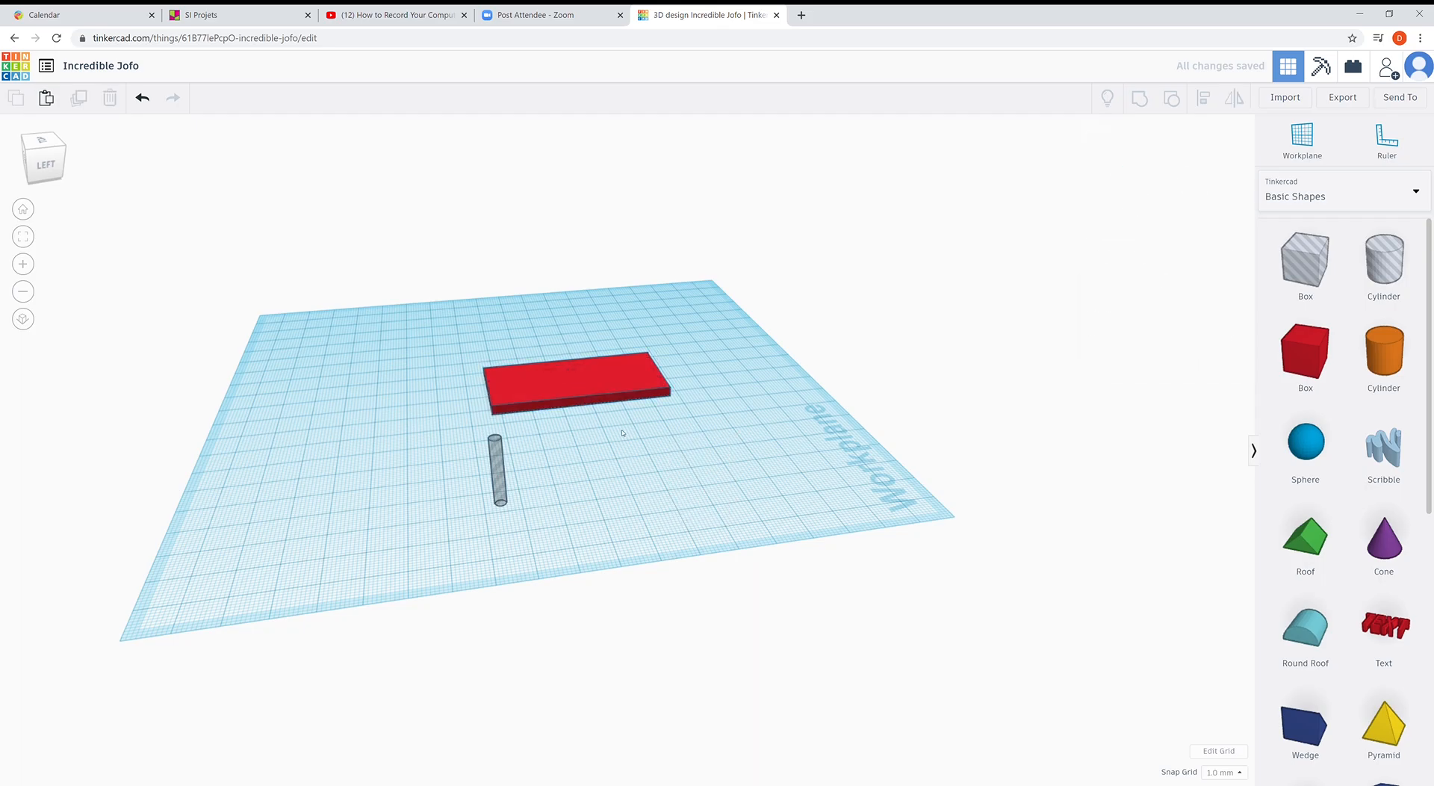
click(614, 386)
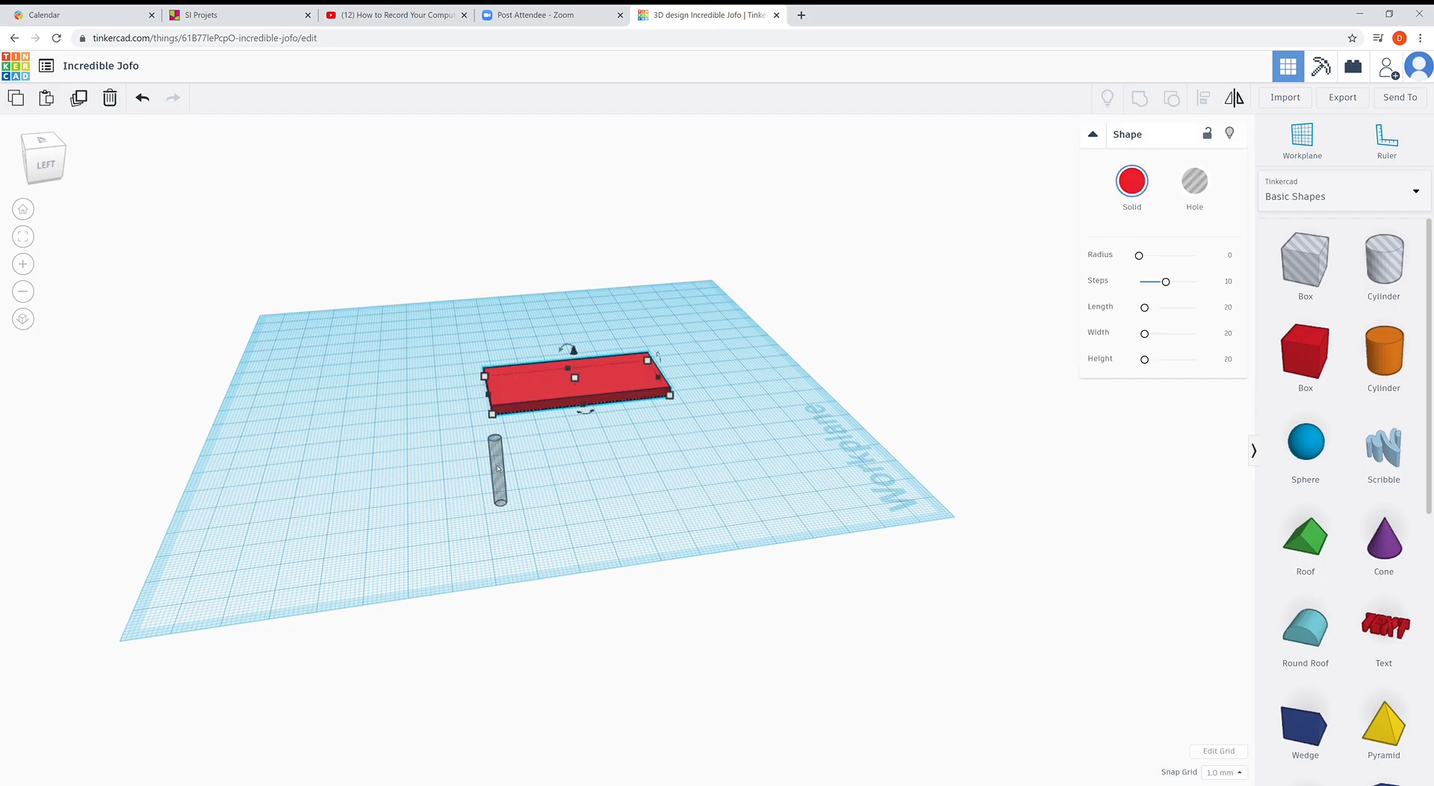
shift+click(498, 469)
right_drag(713, 493, 621, 534)
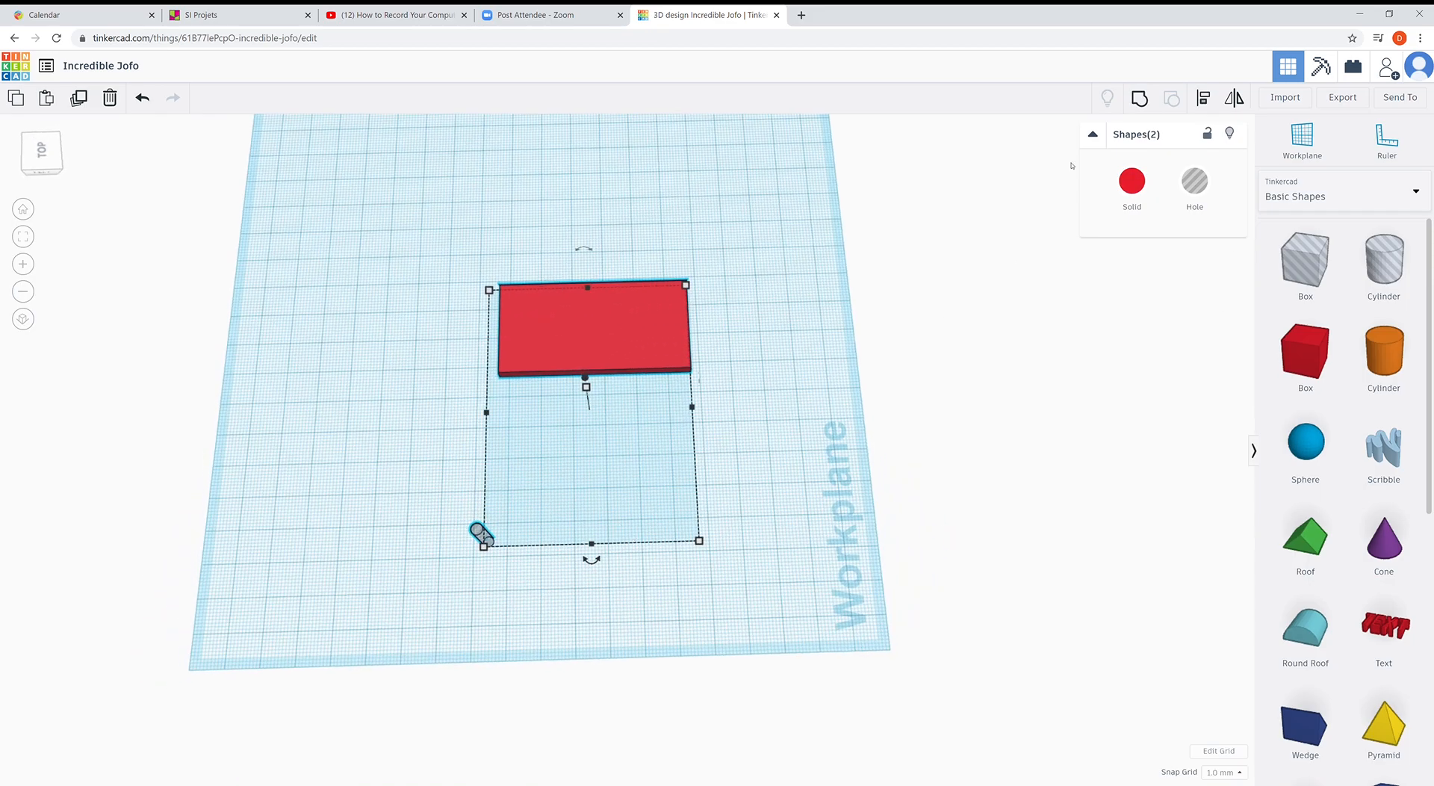
- Align the hole cylinder to the plate's middle on both horizontal axes
click(1205, 99)
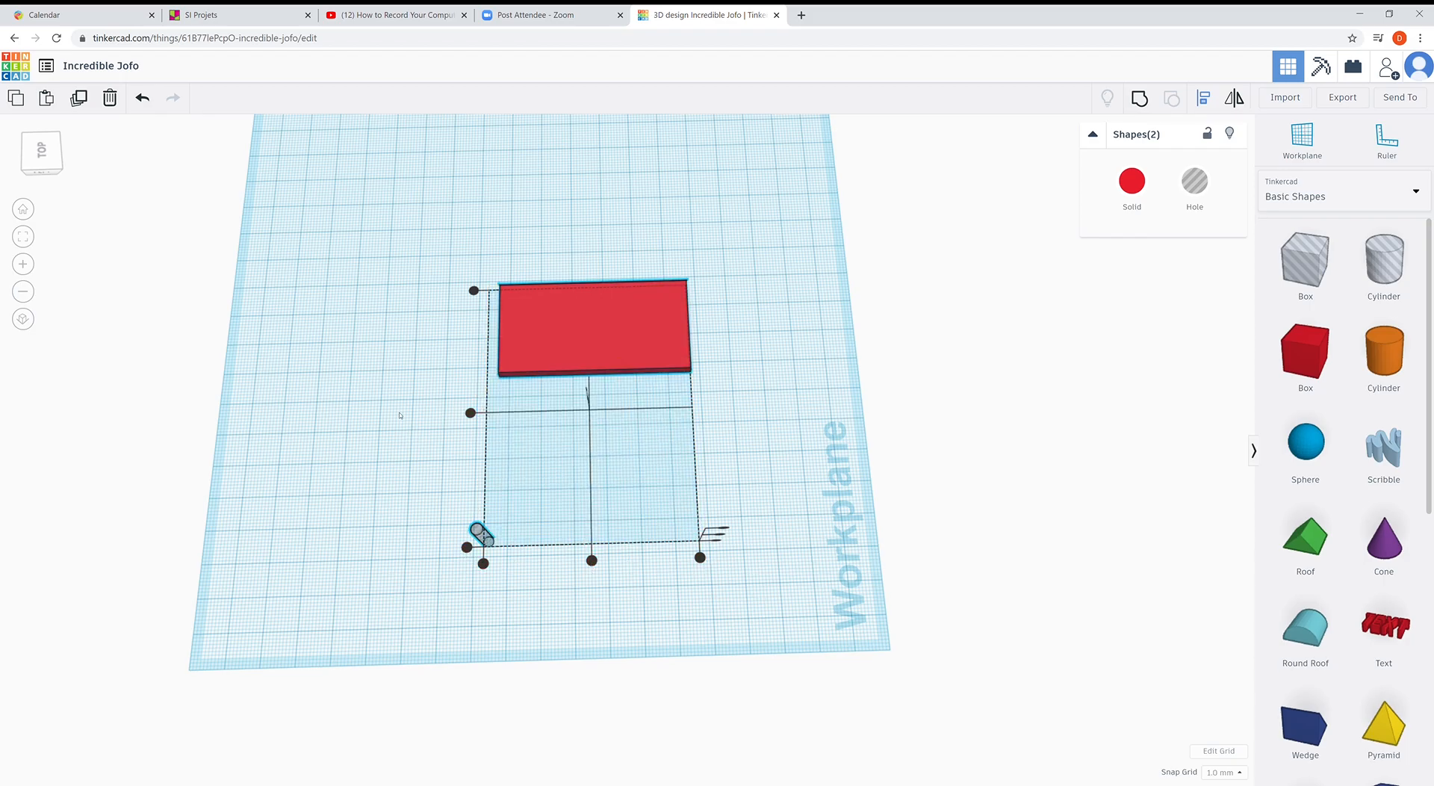
click(592, 560)
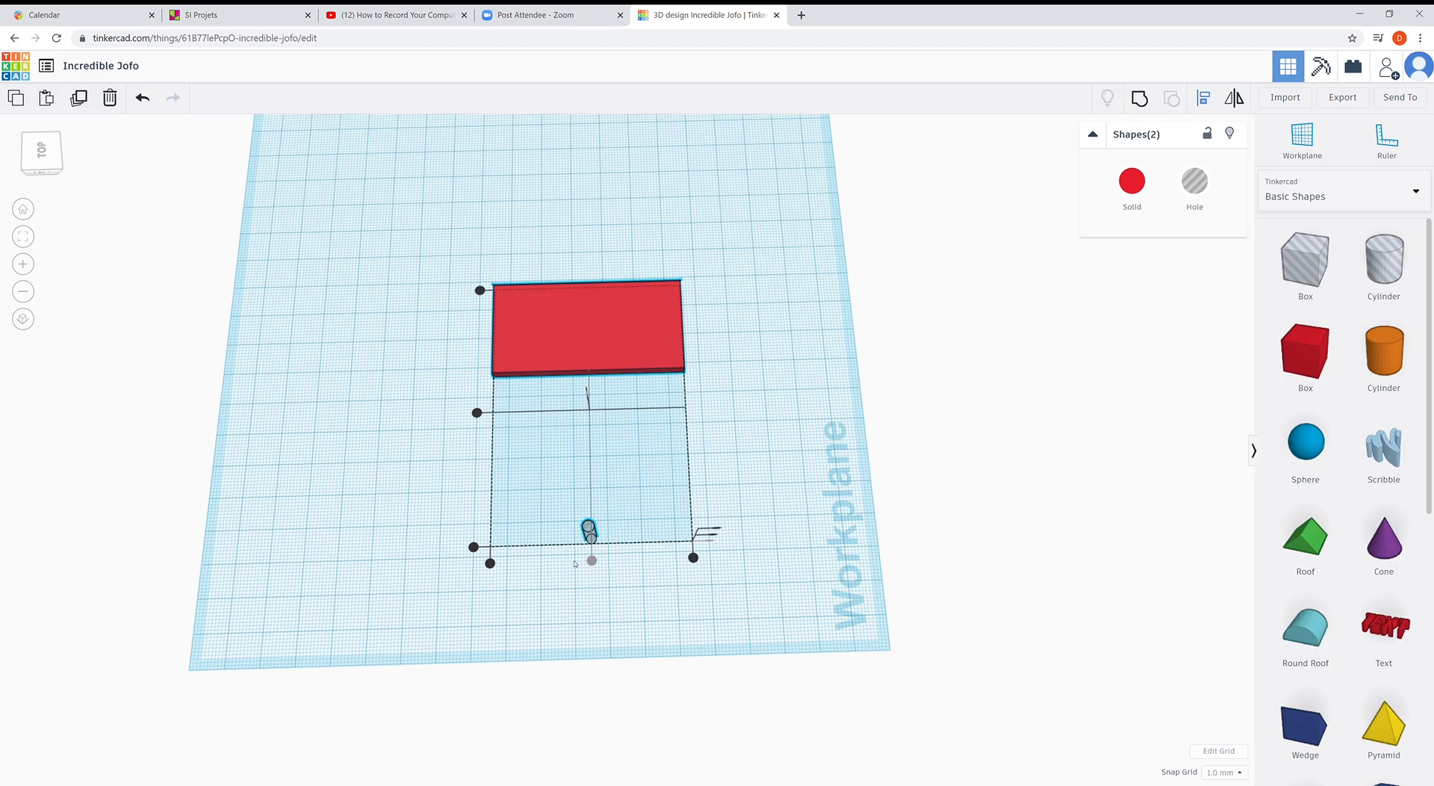
click(477, 413)
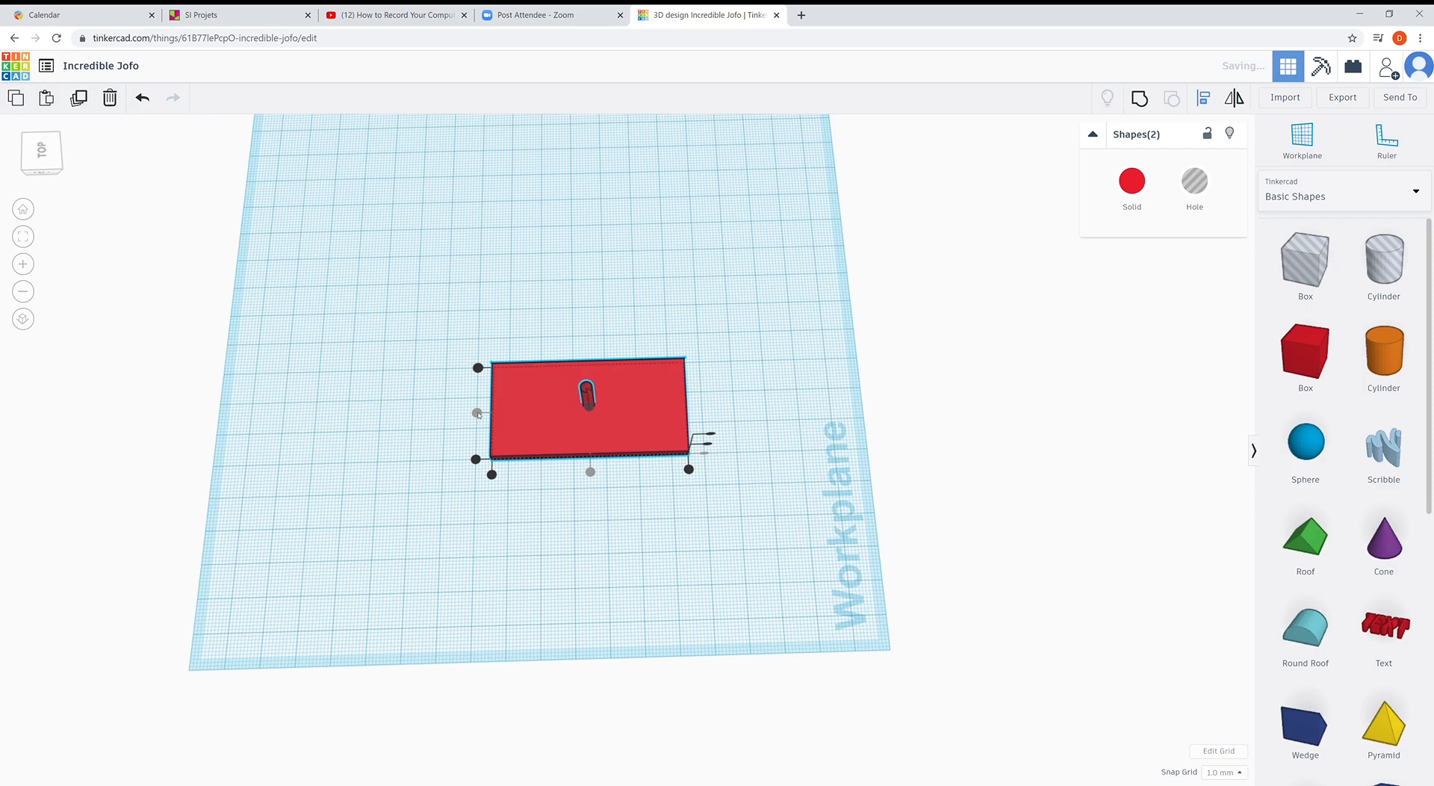
right_drag(625, 516, 537, 316)
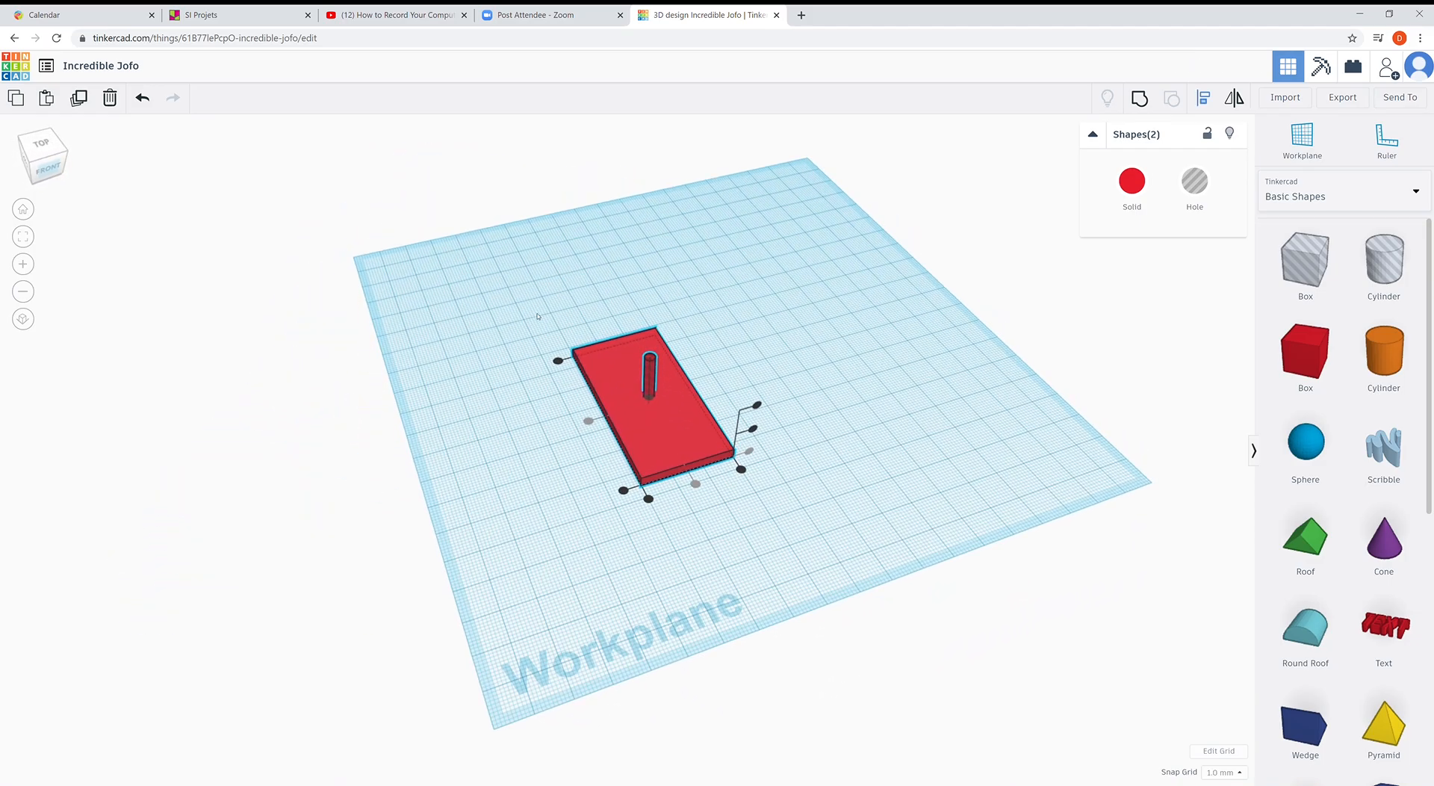
- Group the plate with the hole cylinder and inspect the centre hole from above
drag(531, 297, 848, 565)
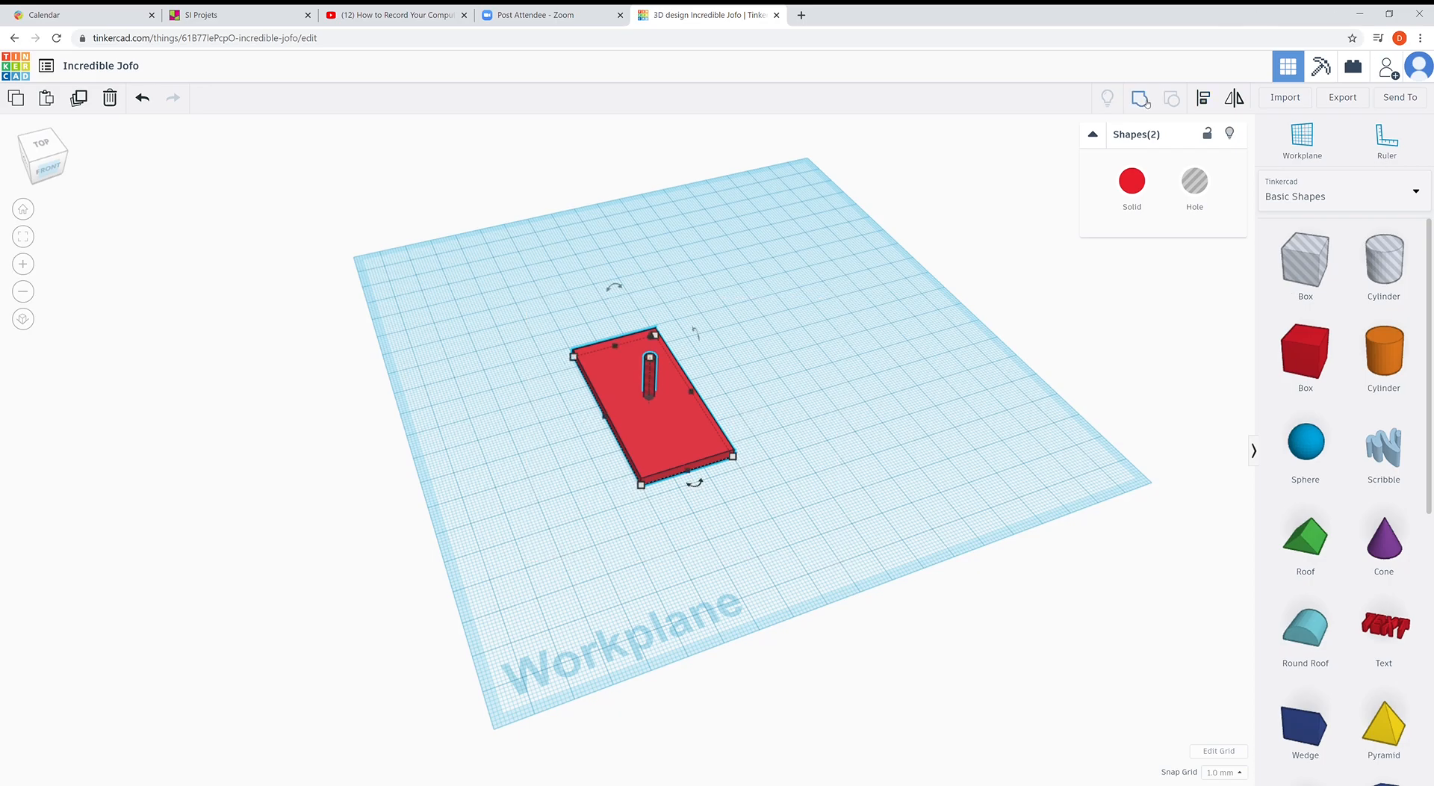
right_drag(578, 472, 702, 548)
scroll(702, 547, up, 5)
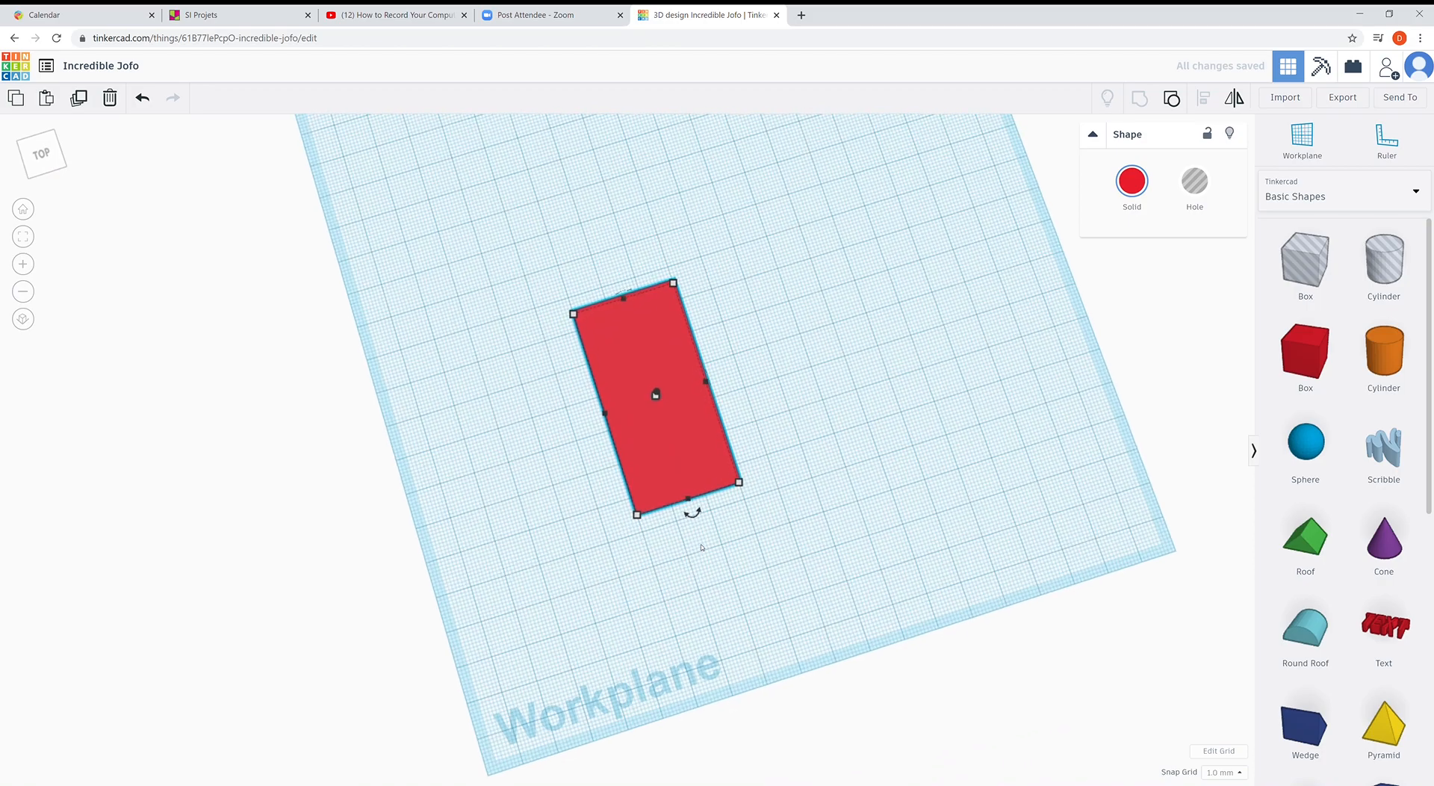
right_drag(705, 442, 707, 407)
click(540, 455)
right_drag(694, 474, 740, 413)
scroll(740, 414, down, 3)
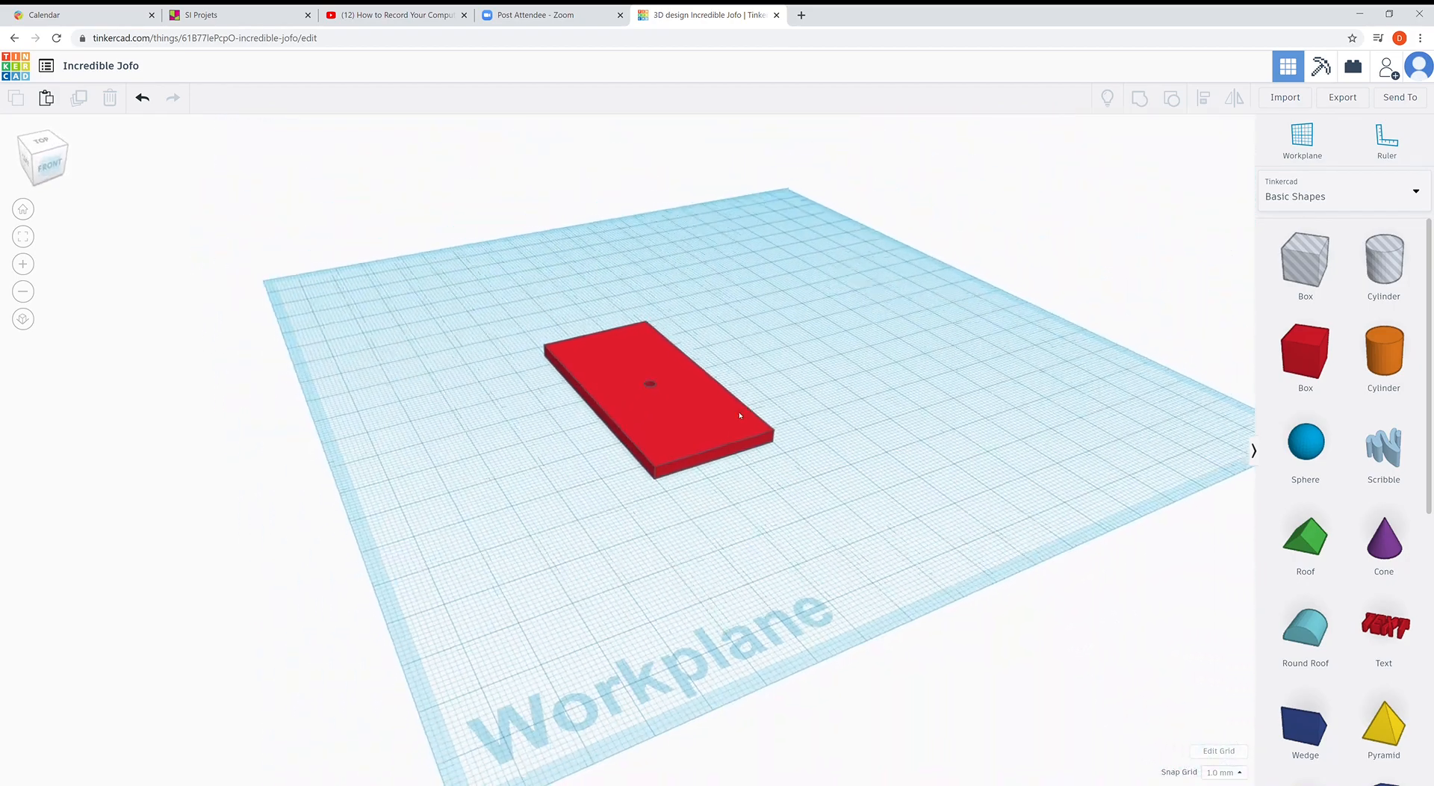
scroll(740, 414, down, 4)
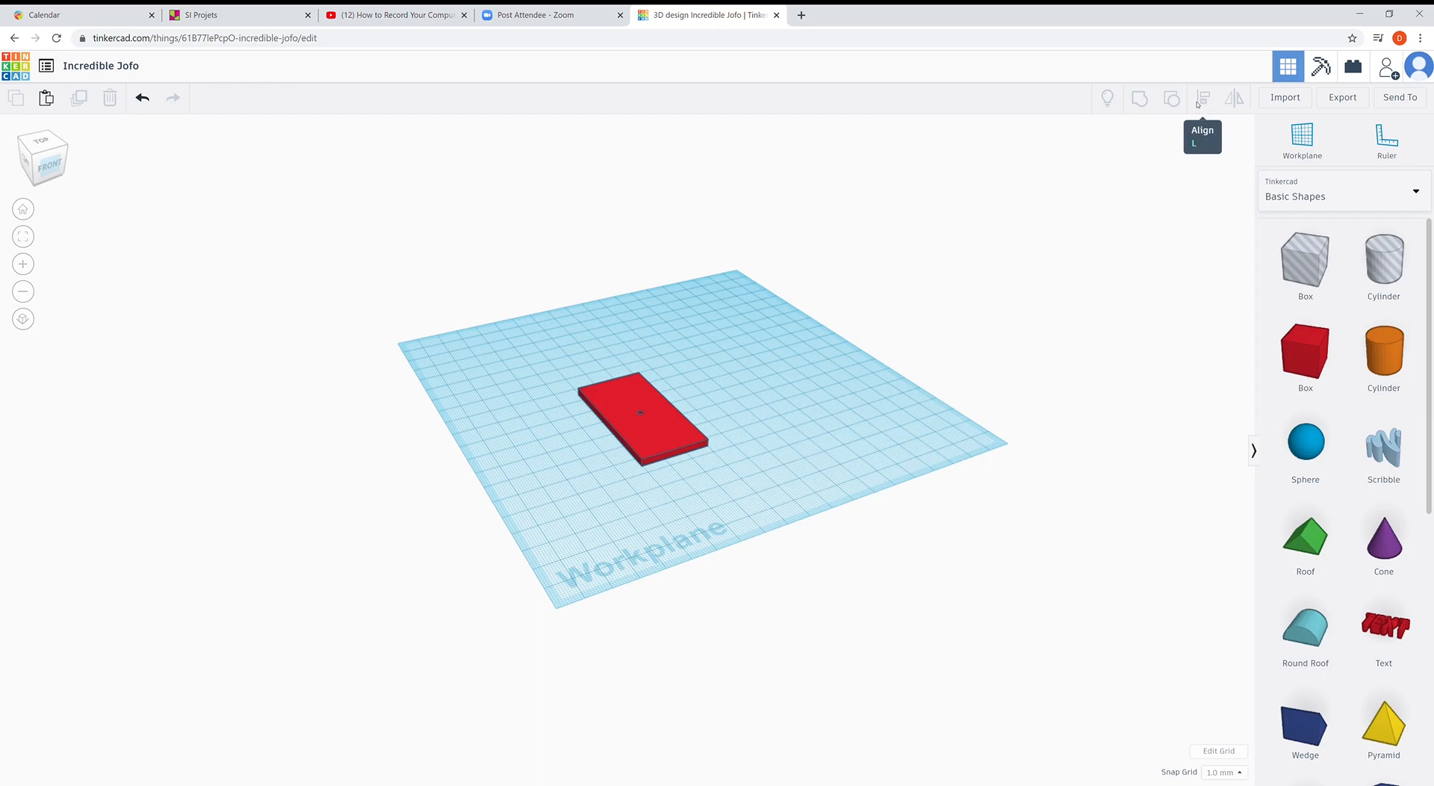
click(659, 442)
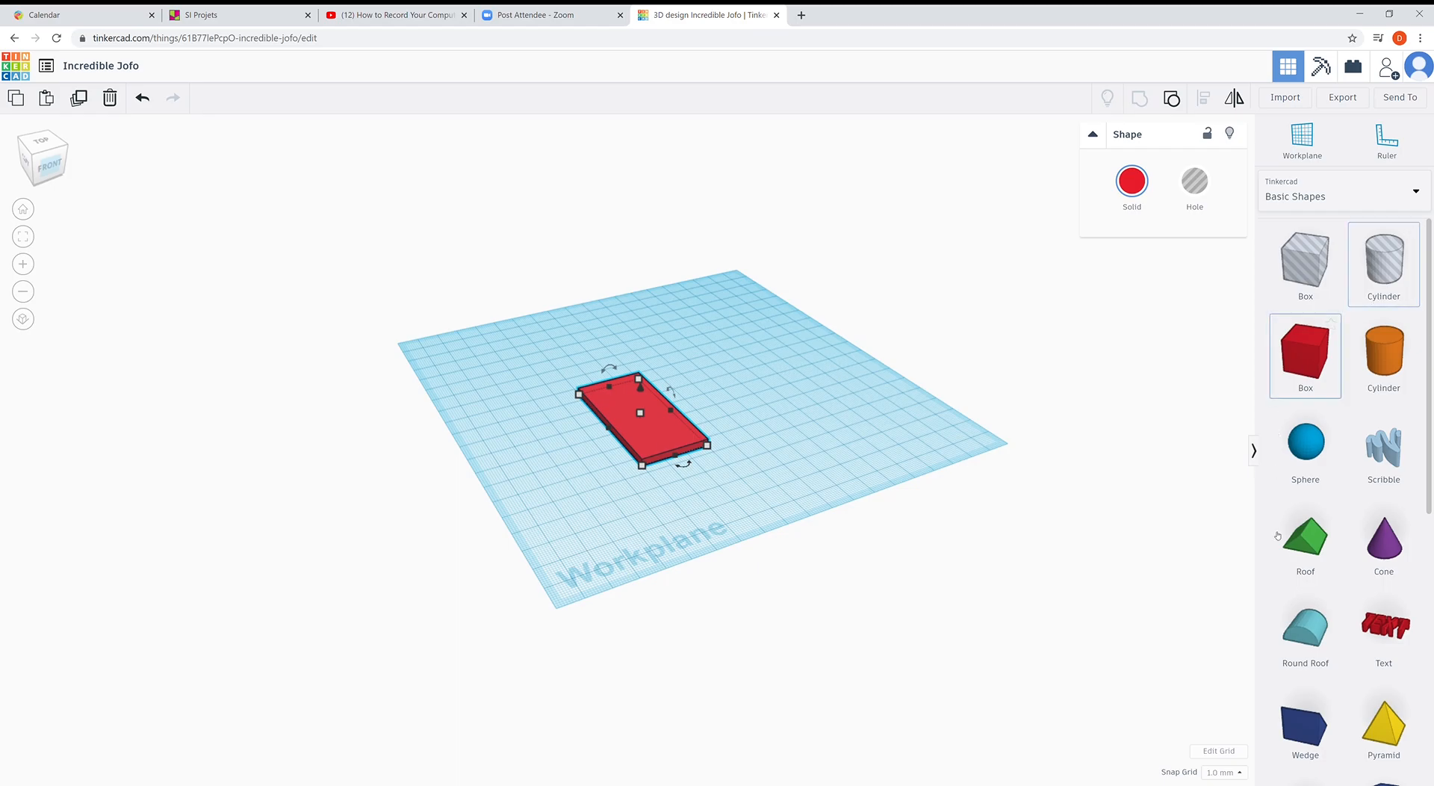
scroll(1346, 612, down, 3)
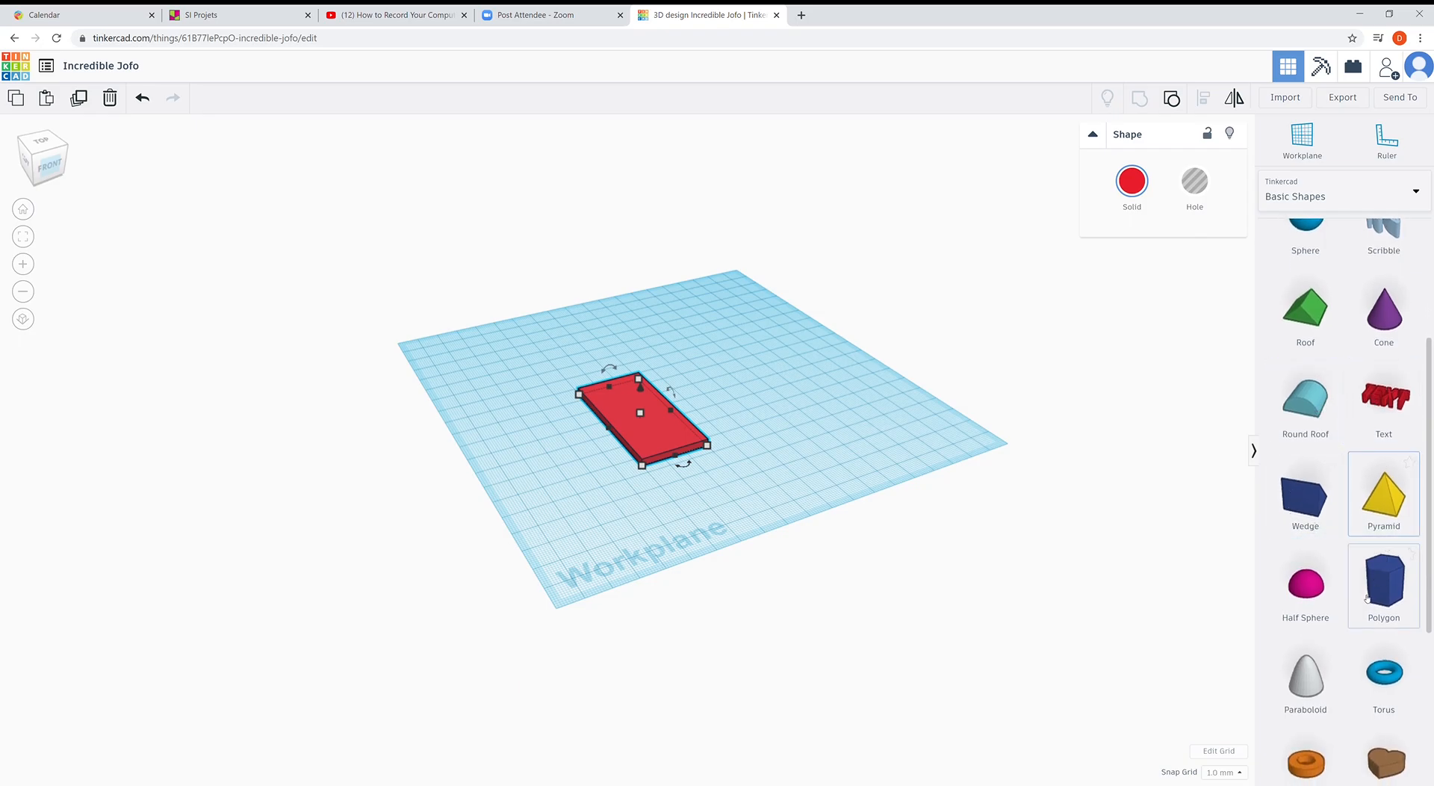
scroll(1318, 609, down, 2)
scroll(1328, 617, down, 1)
scroll(1328, 616, up, 6)
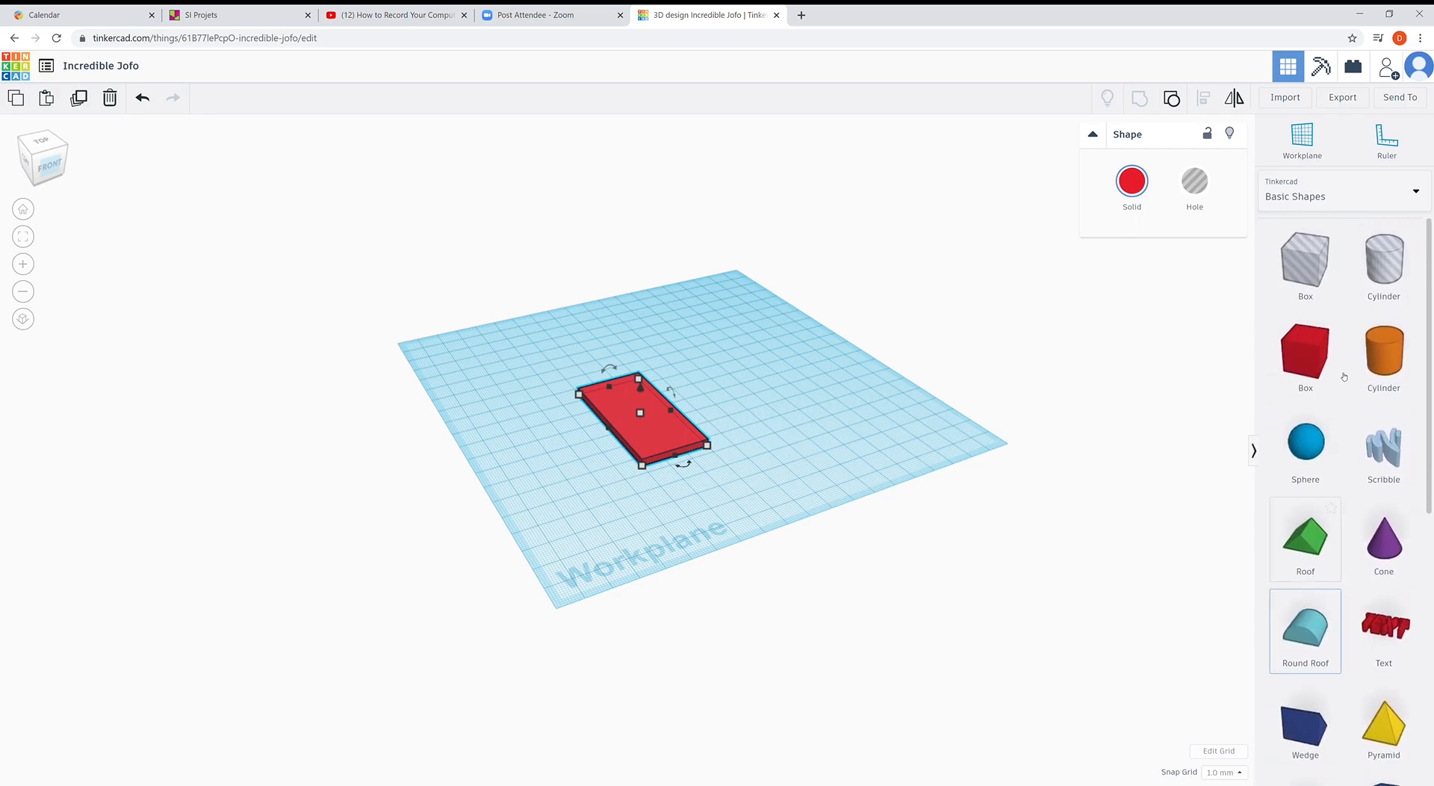
click(1417, 194)
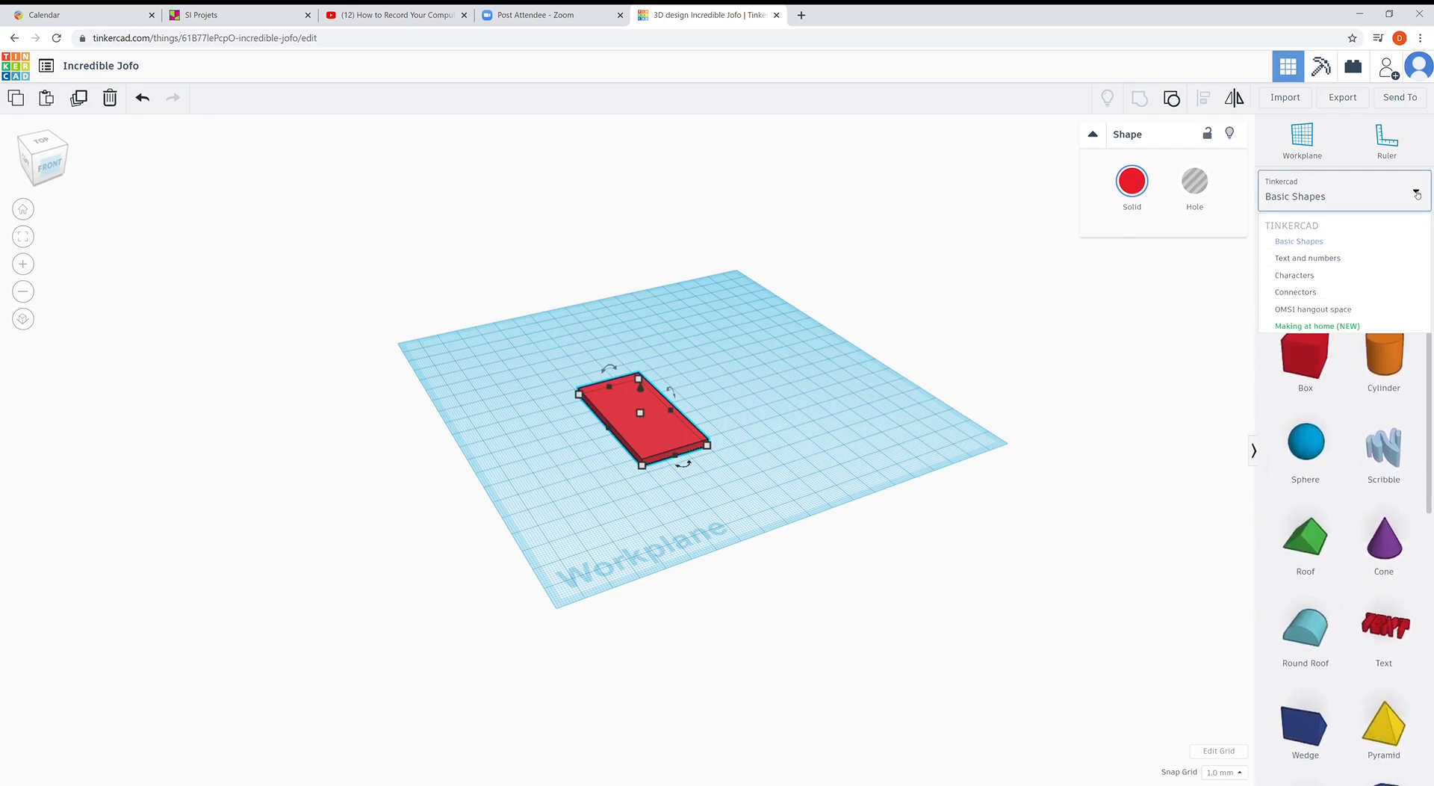
click(774, 420)
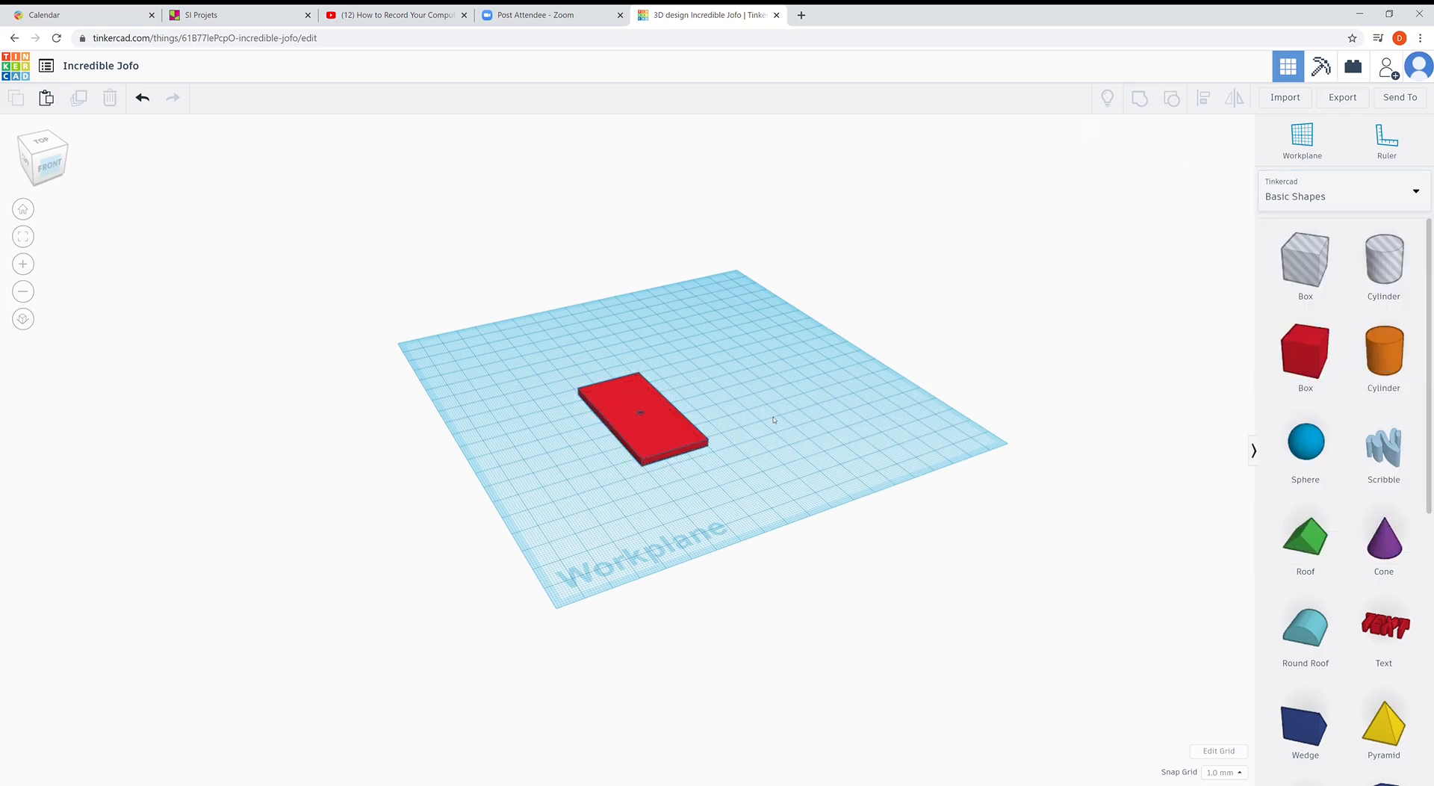
click(664, 429)
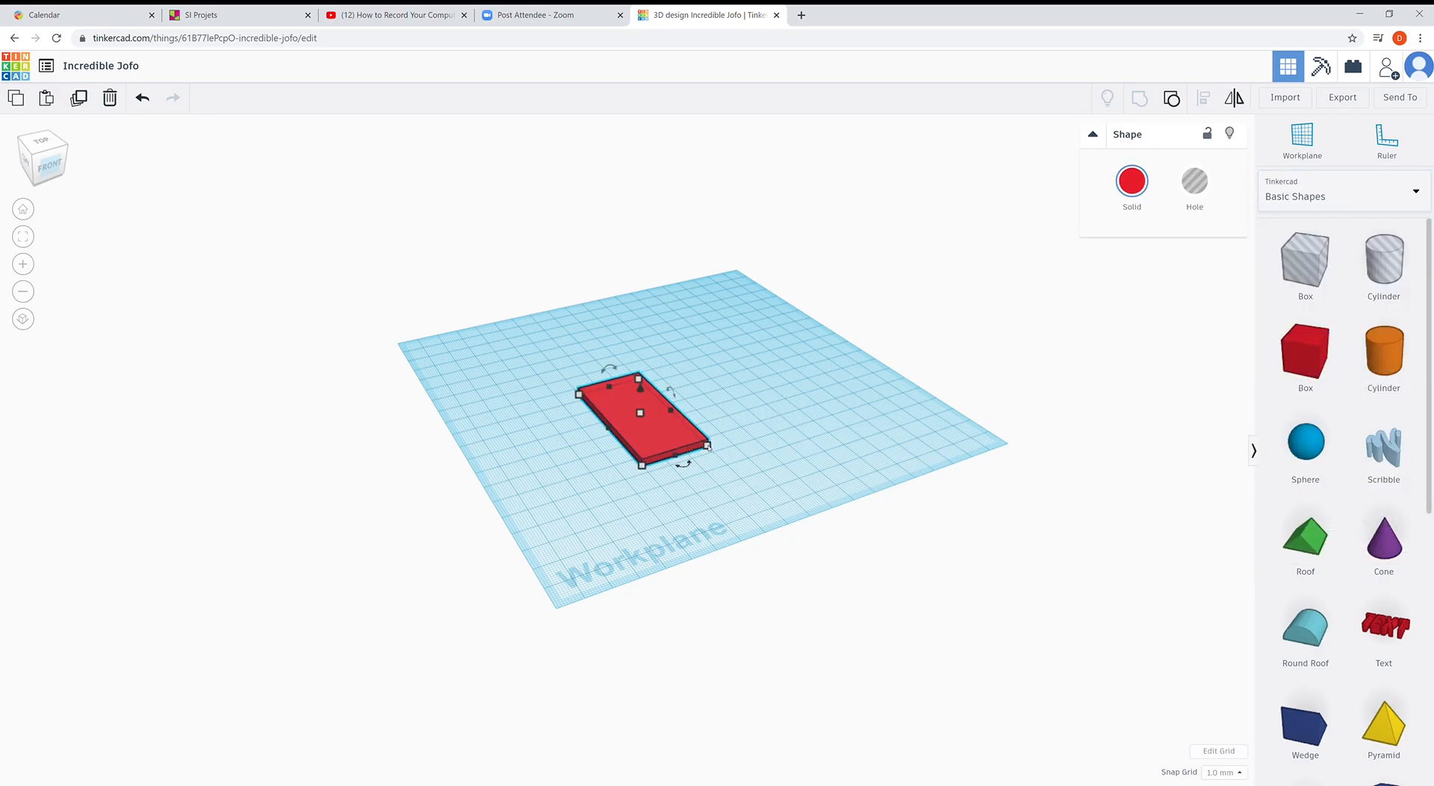
- Stretch the red plate to 110 by 63 mm, then check the L298N module size on the padlet
drag(707, 445, 852, 497)
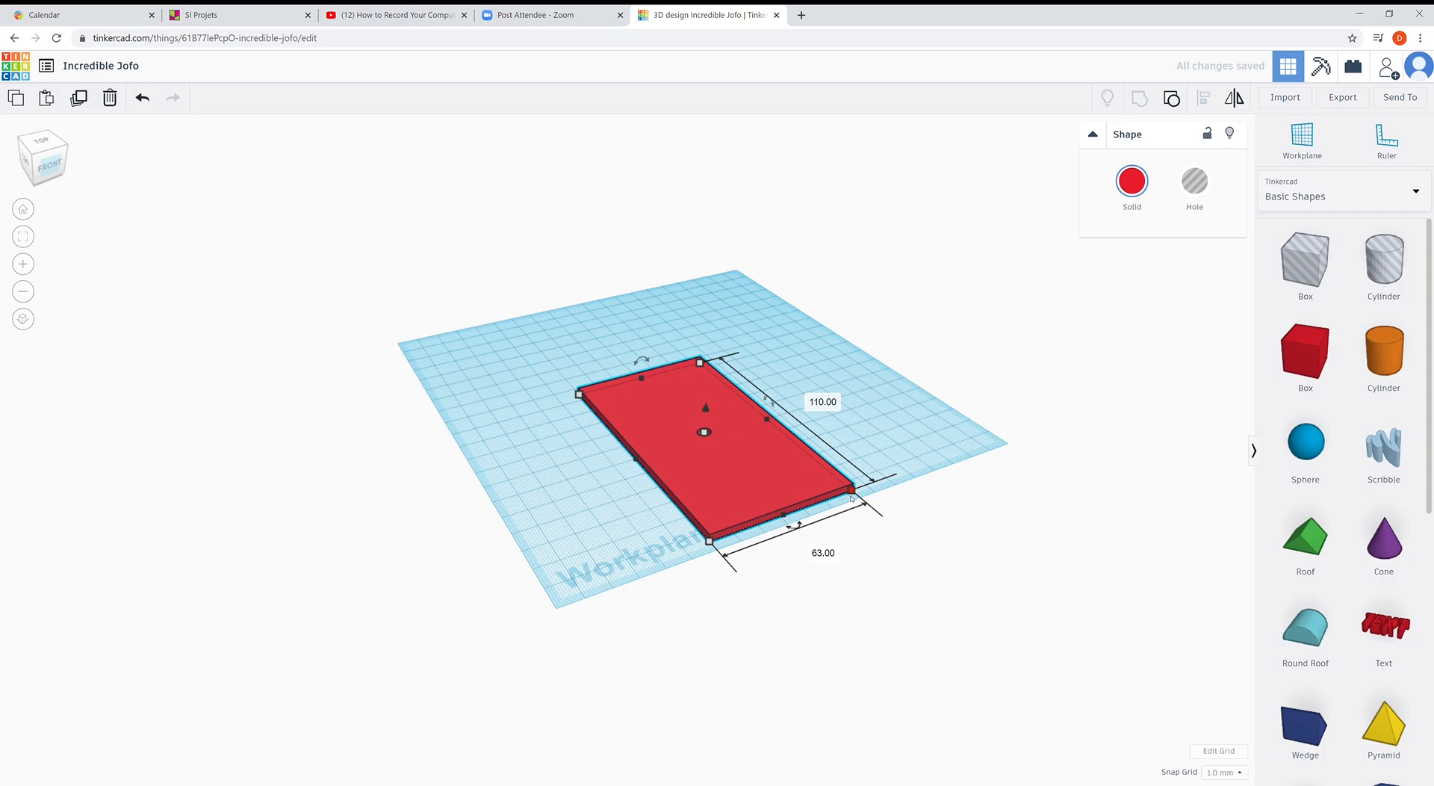
click(852, 555)
mouse_move(816, 560)
right_down()
mouse_move(832, 538)
mouse_move(823, 585)
right_up()
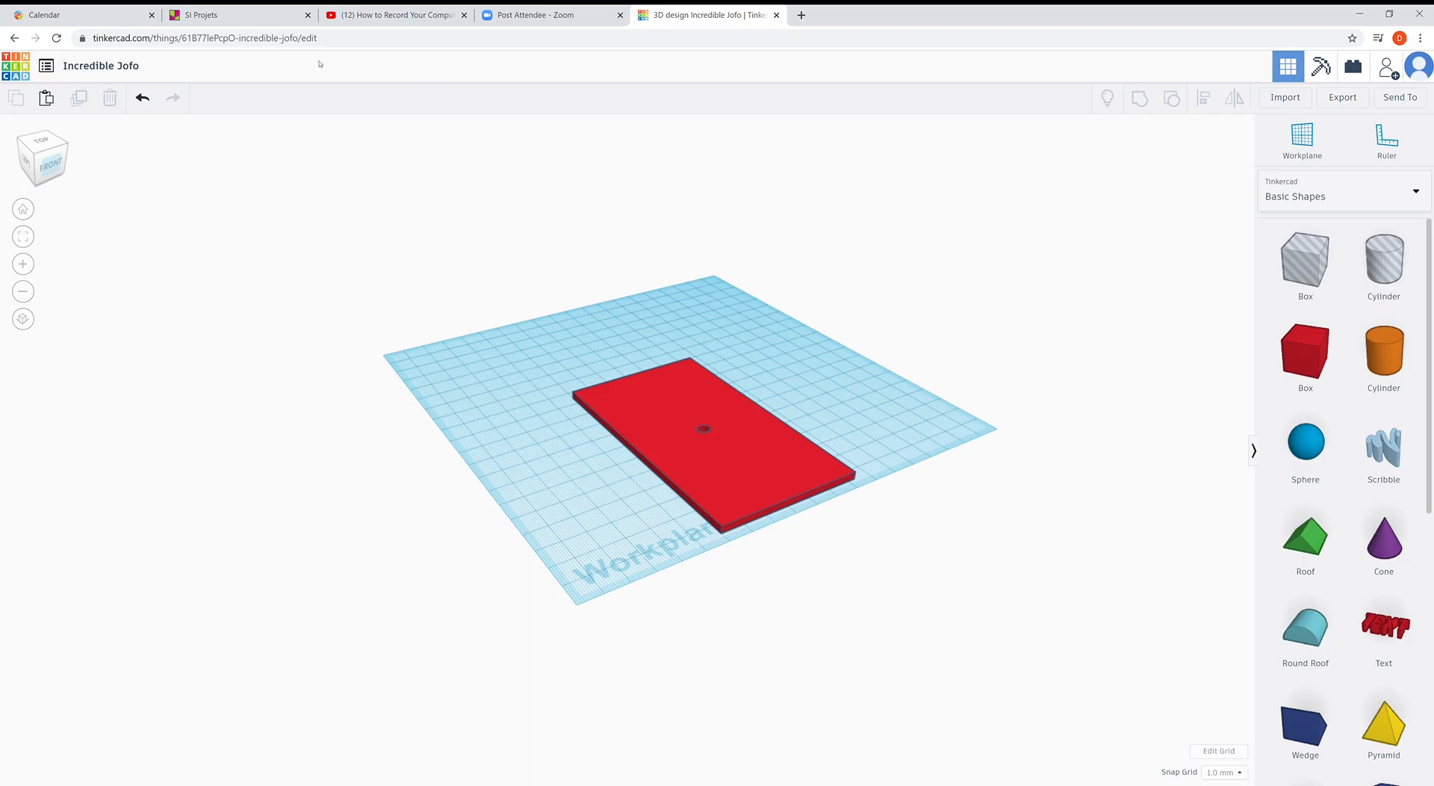
click(237, 15)
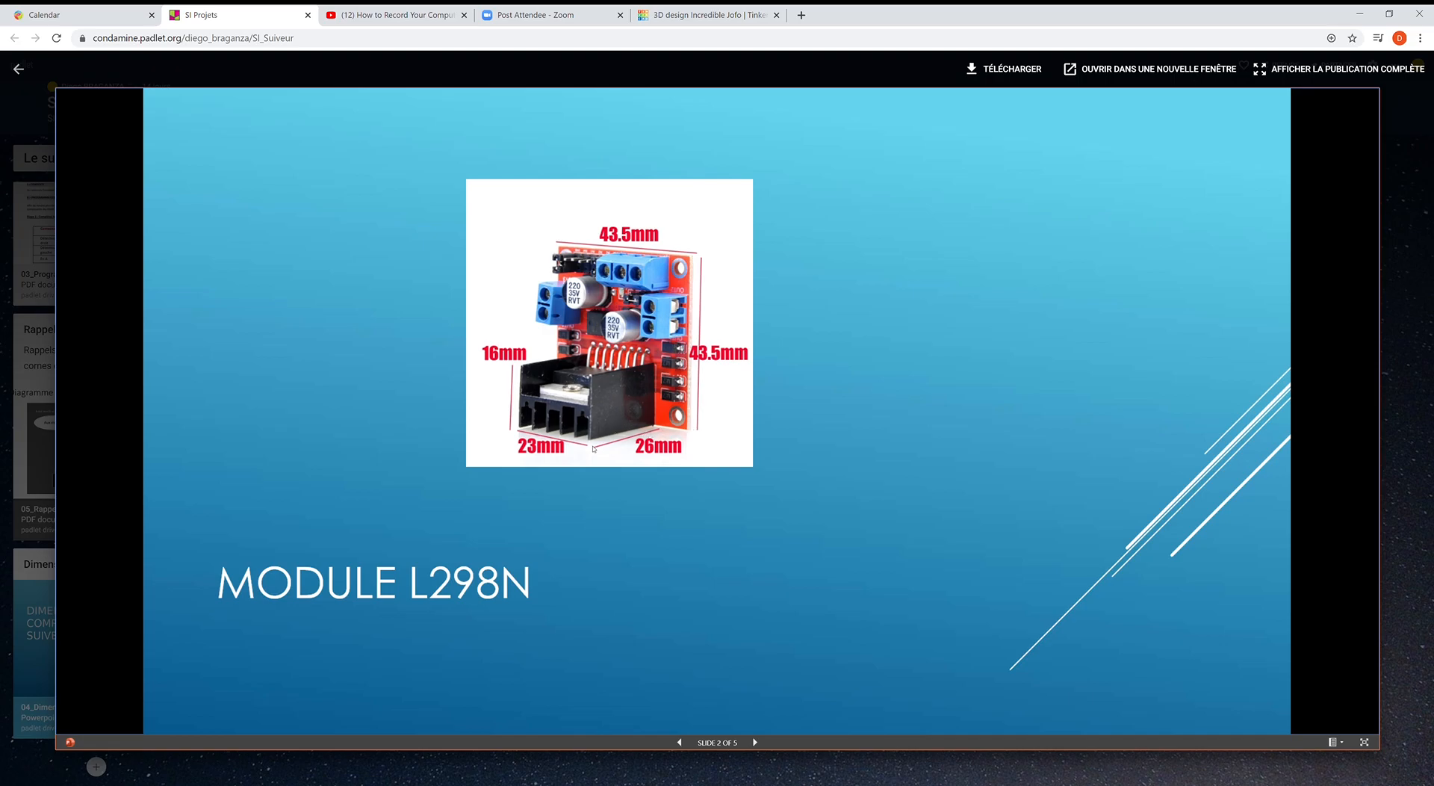
click(688, 15)
click(1304, 350)
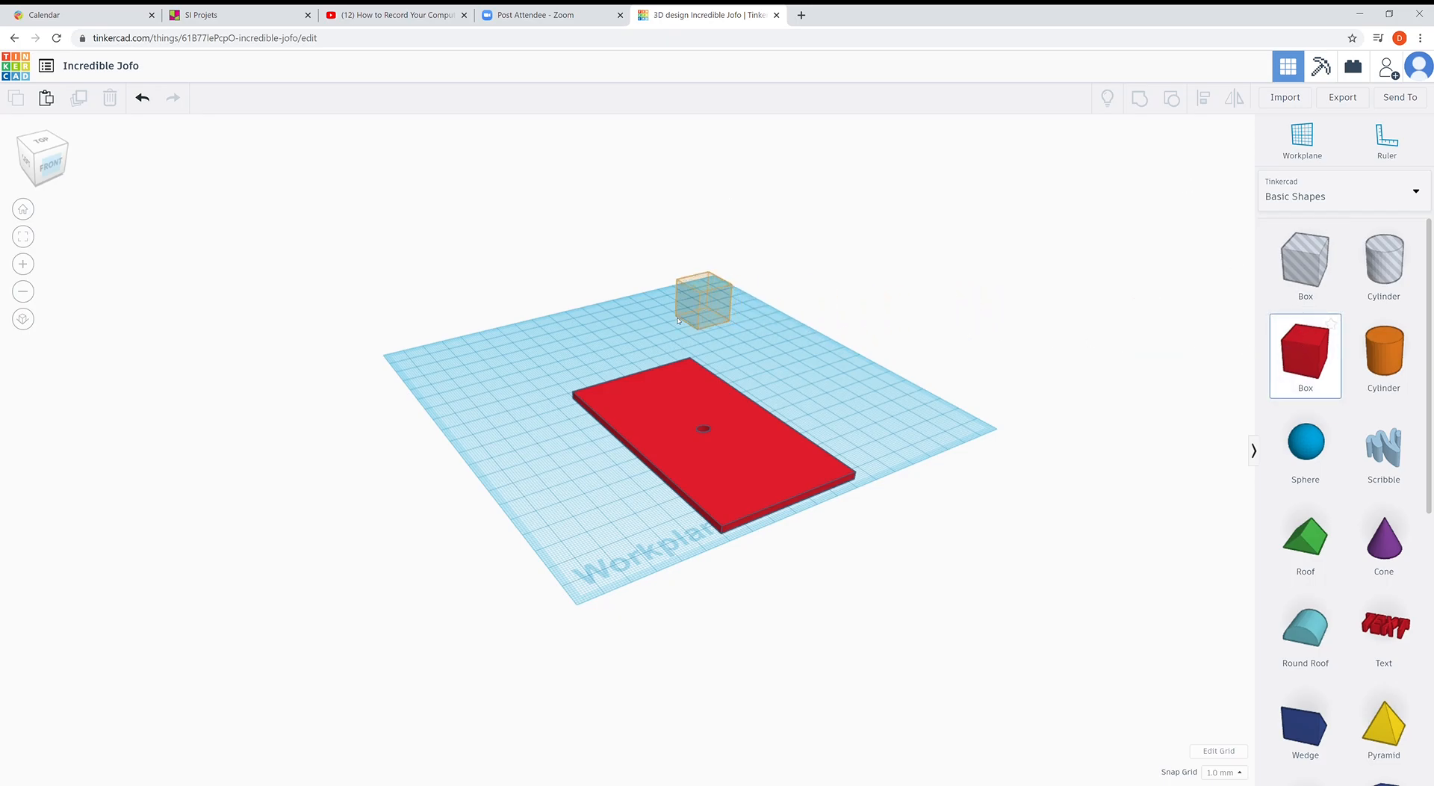
- Add a new box sized 43.5 by 43.5 mm and 23 mm tall
click(680, 317)
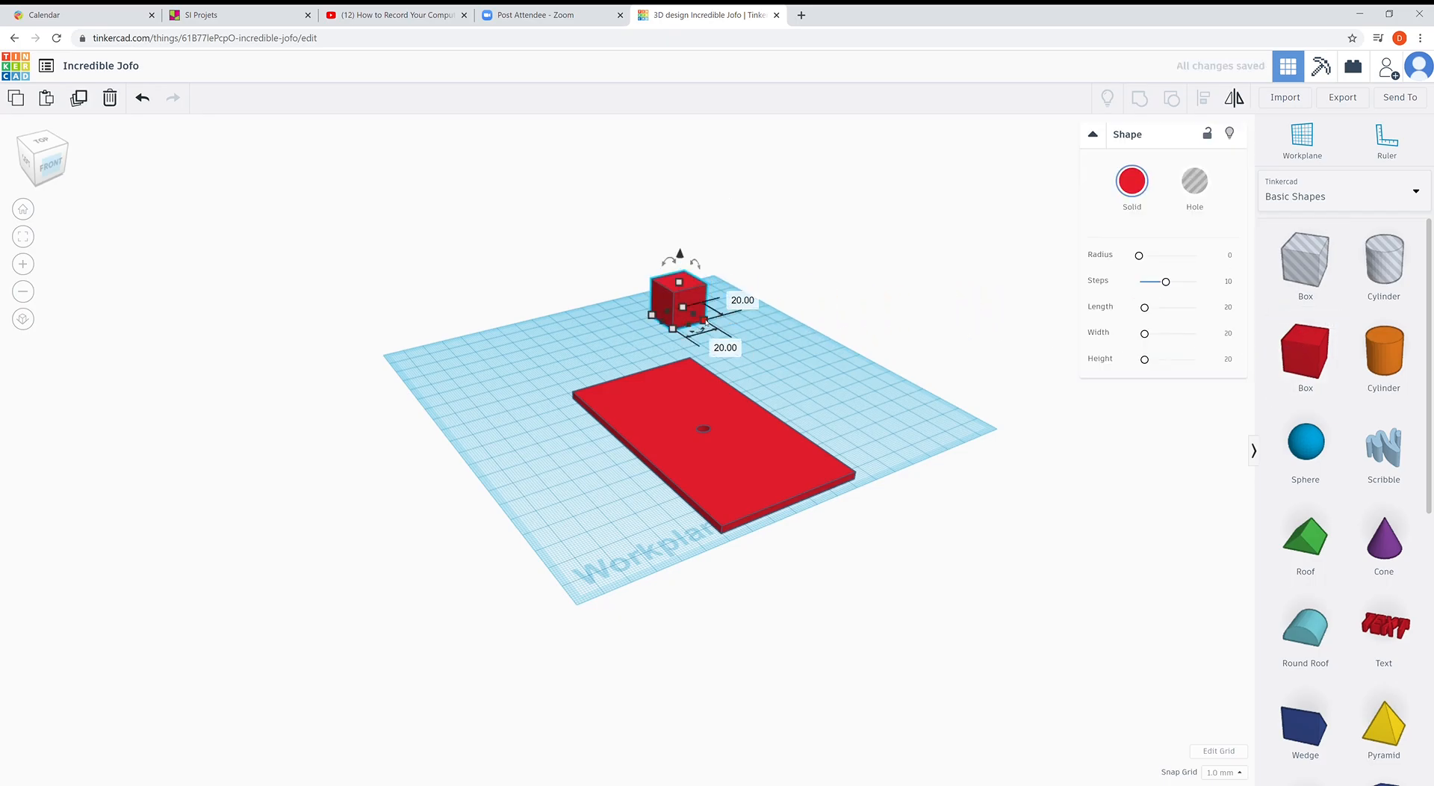
click(750, 300)
text(43.5)
key(Tab)
text(43.5)
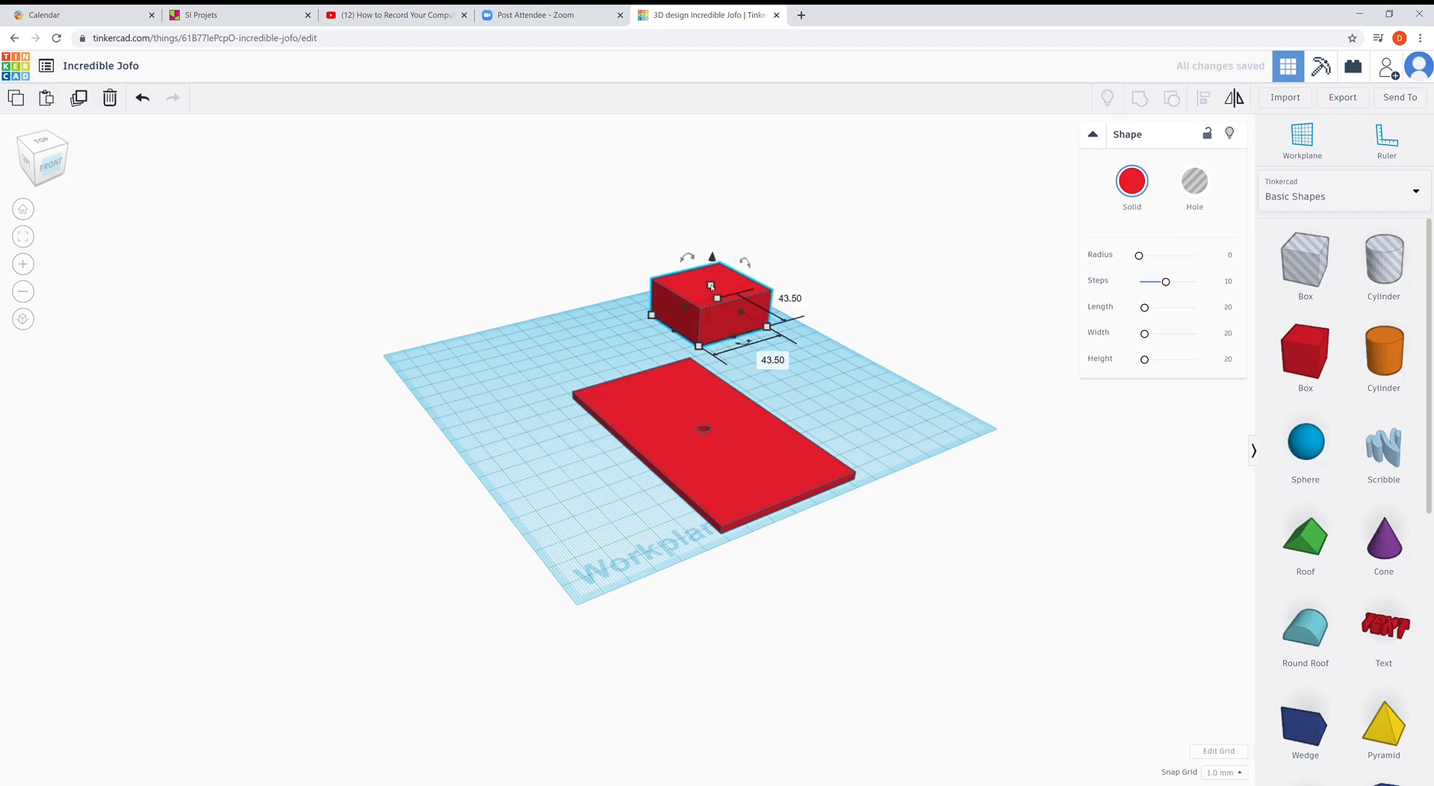
click(764, 302)
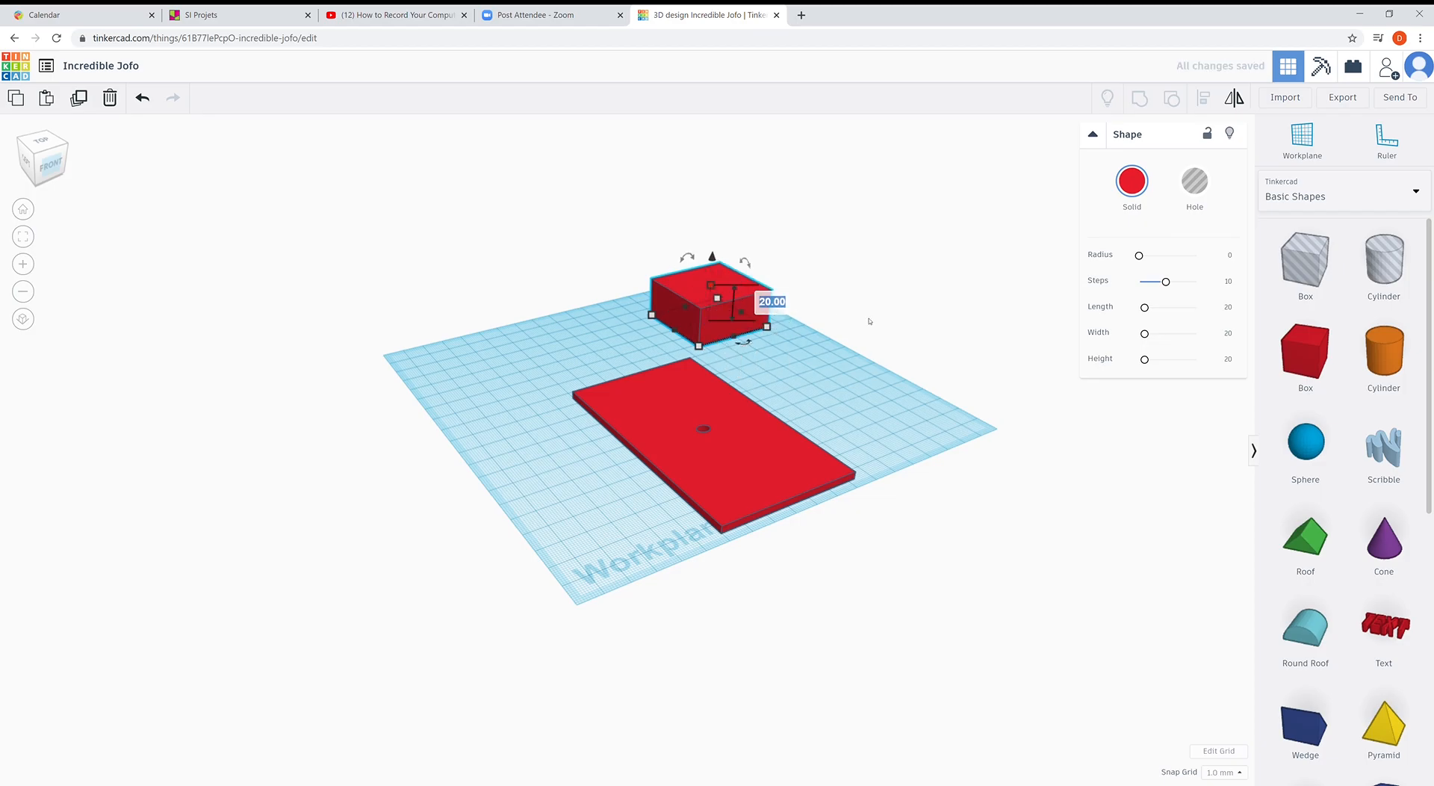
text(23)
key(Return)
click(925, 573)
right_drag(924, 573, 871, 299)
click(861, 303)
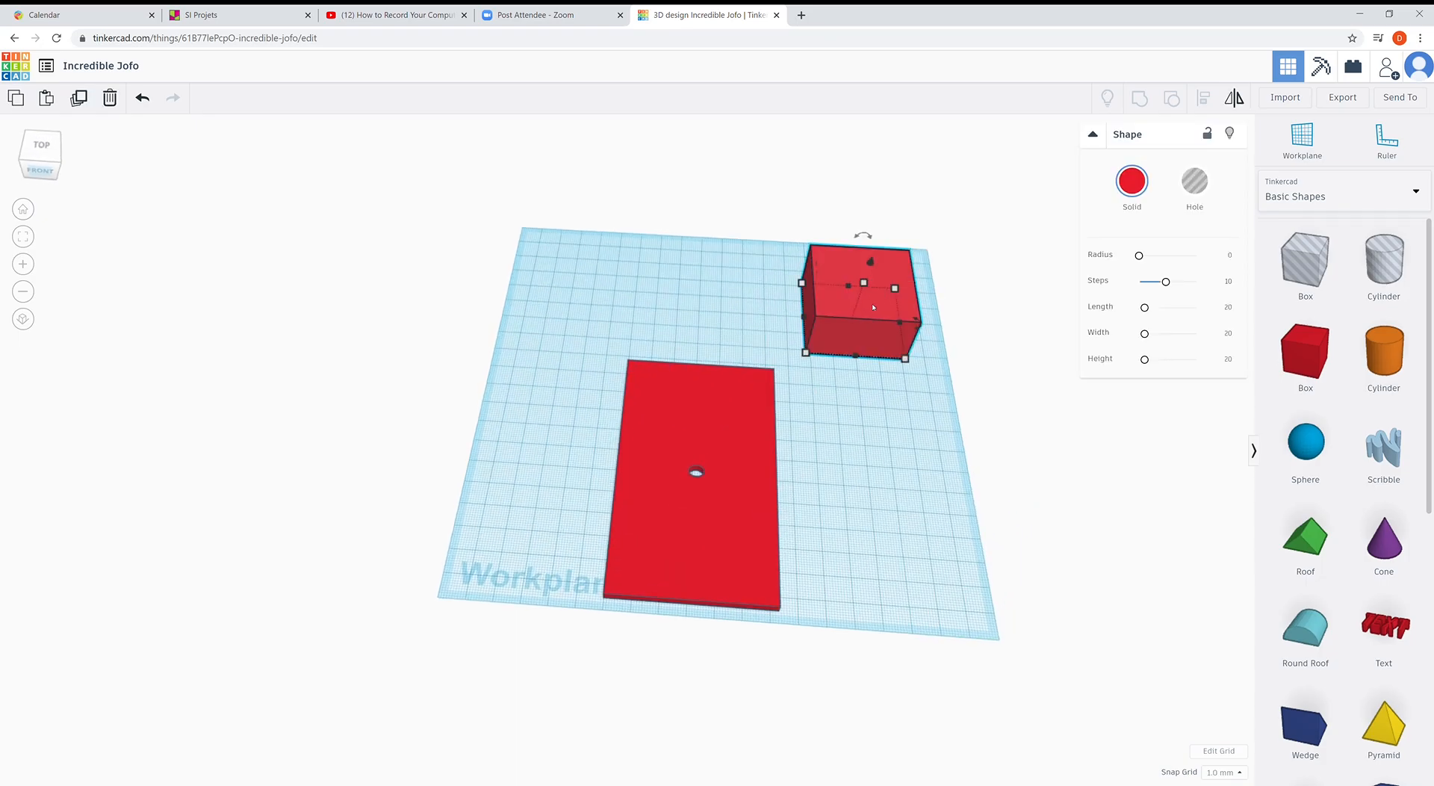
- Position the 43.5 mm box on the plate's corner, about 6 and 4 mm from the edges
drag(854, 312, 861, 387)
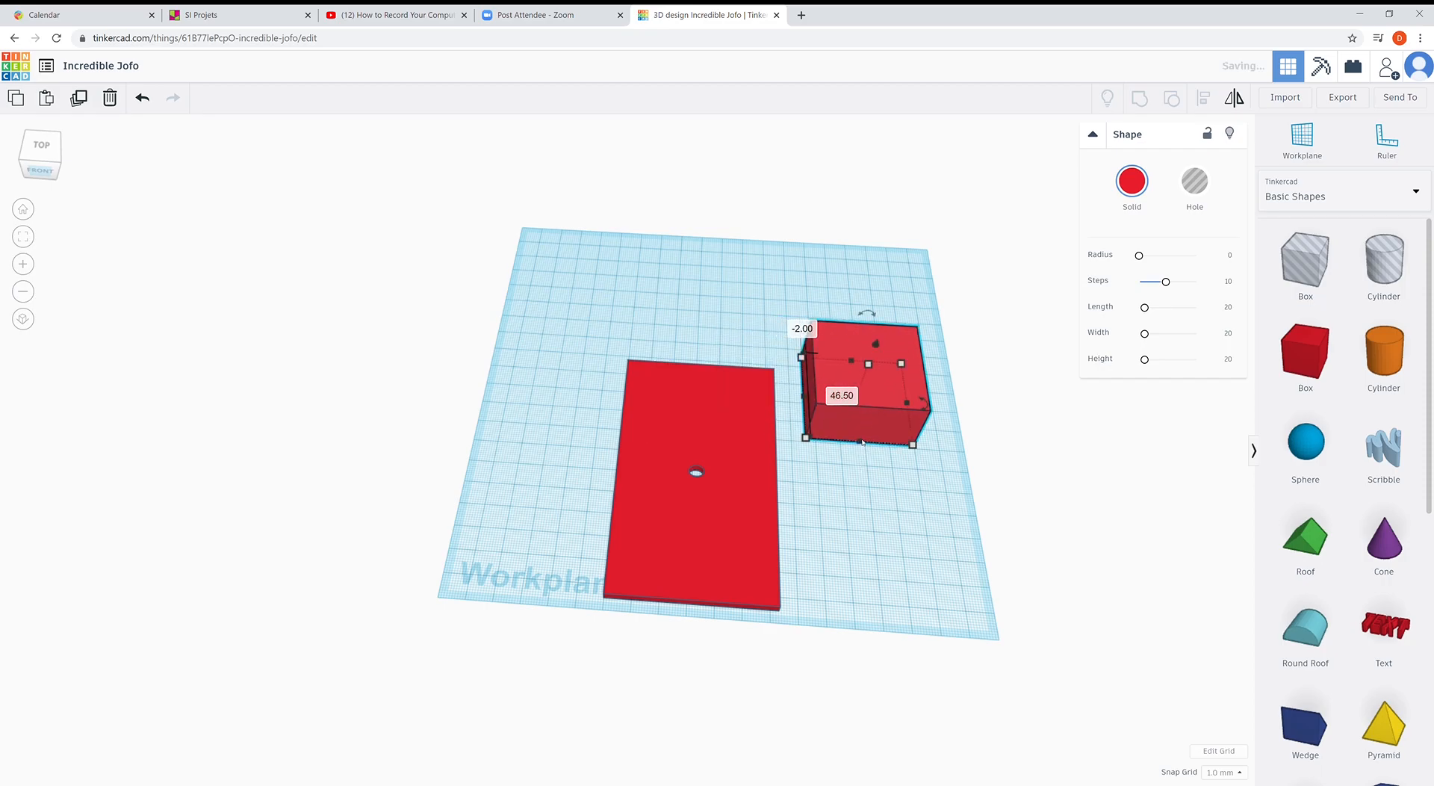
right_drag(860, 390, 854, 319)
mouse_move(823, 395)
mouse_down()
mouse_move(779, 417)
mouse_move(842, 416)
mouse_move(832, 404)
mouse_up()
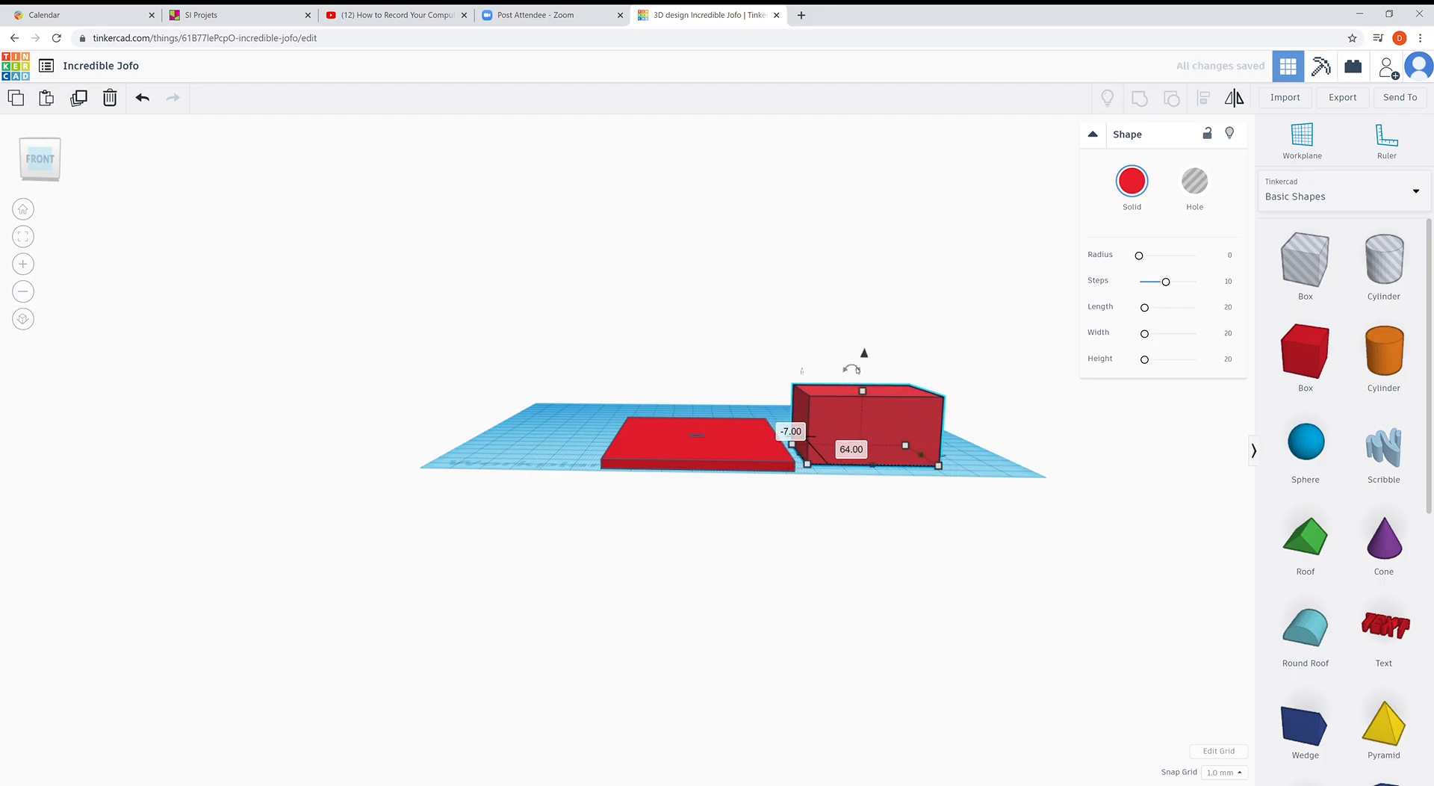
drag(864, 354, 858, 360)
drag(799, 407, 670, 398)
right_drag(603, 457, 713, 511)
drag(643, 382, 673, 376)
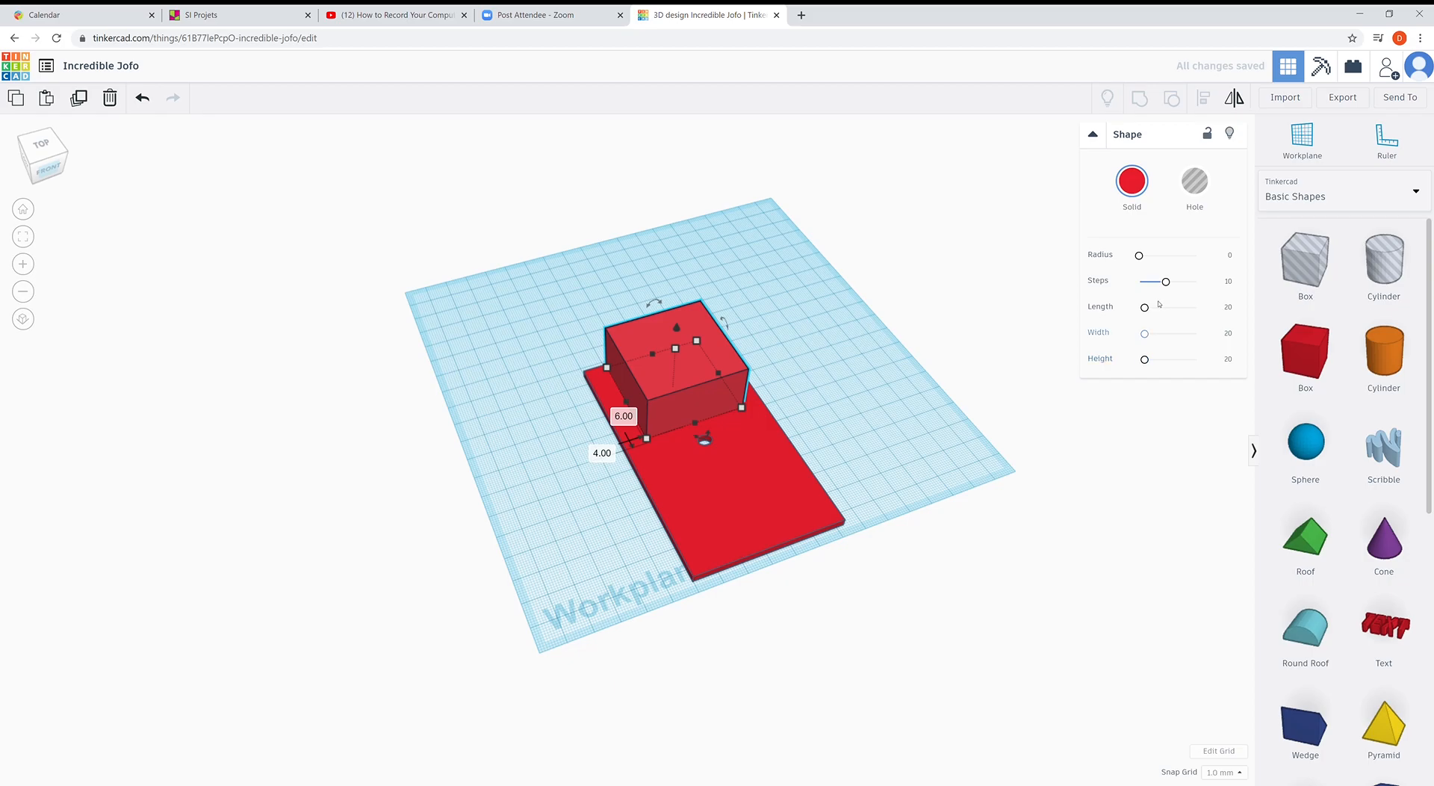
- Add a Hobby Gearmotor and a 9V Battery from the Circuits Components library
click(1290, 207)
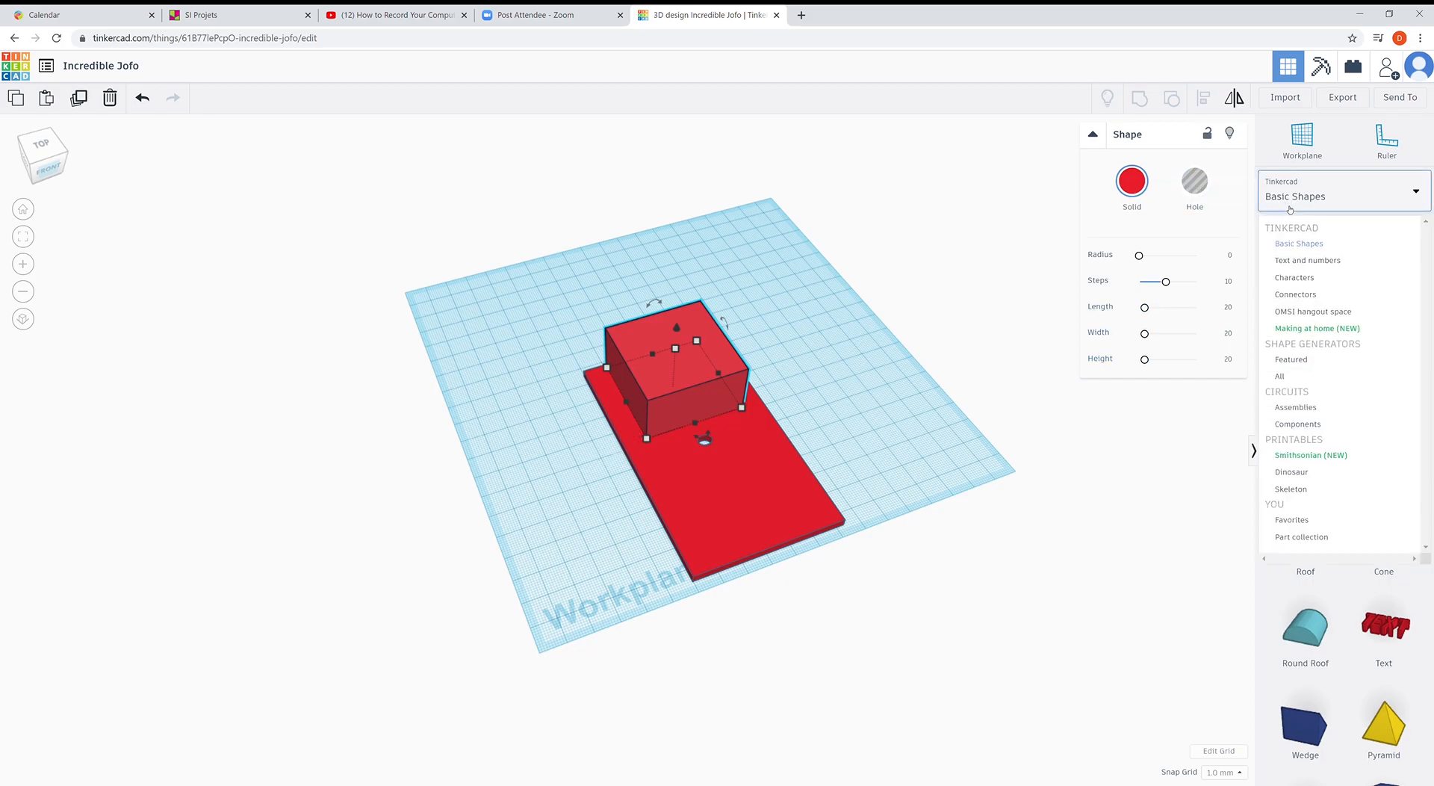
click(1298, 424)
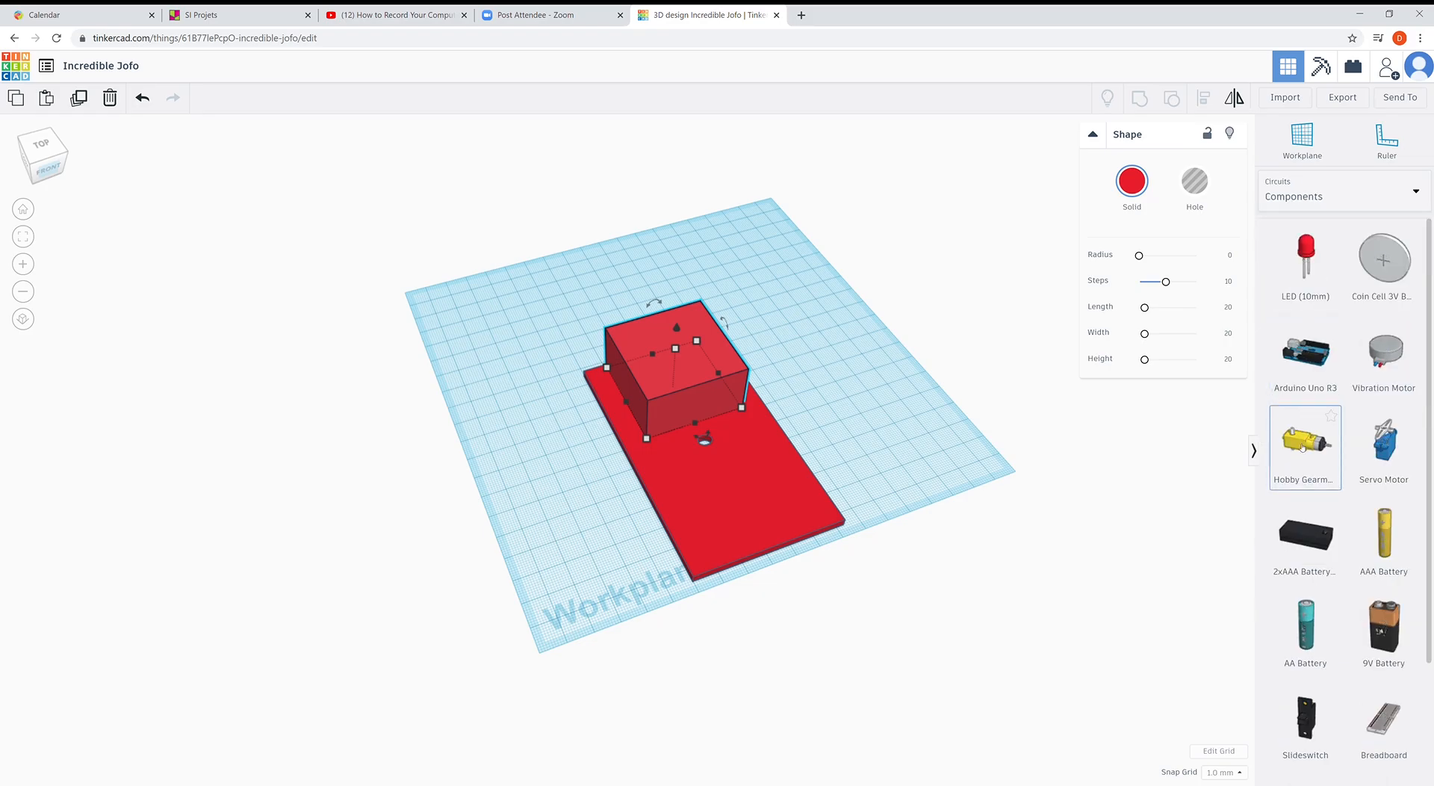
click(1016, 436)
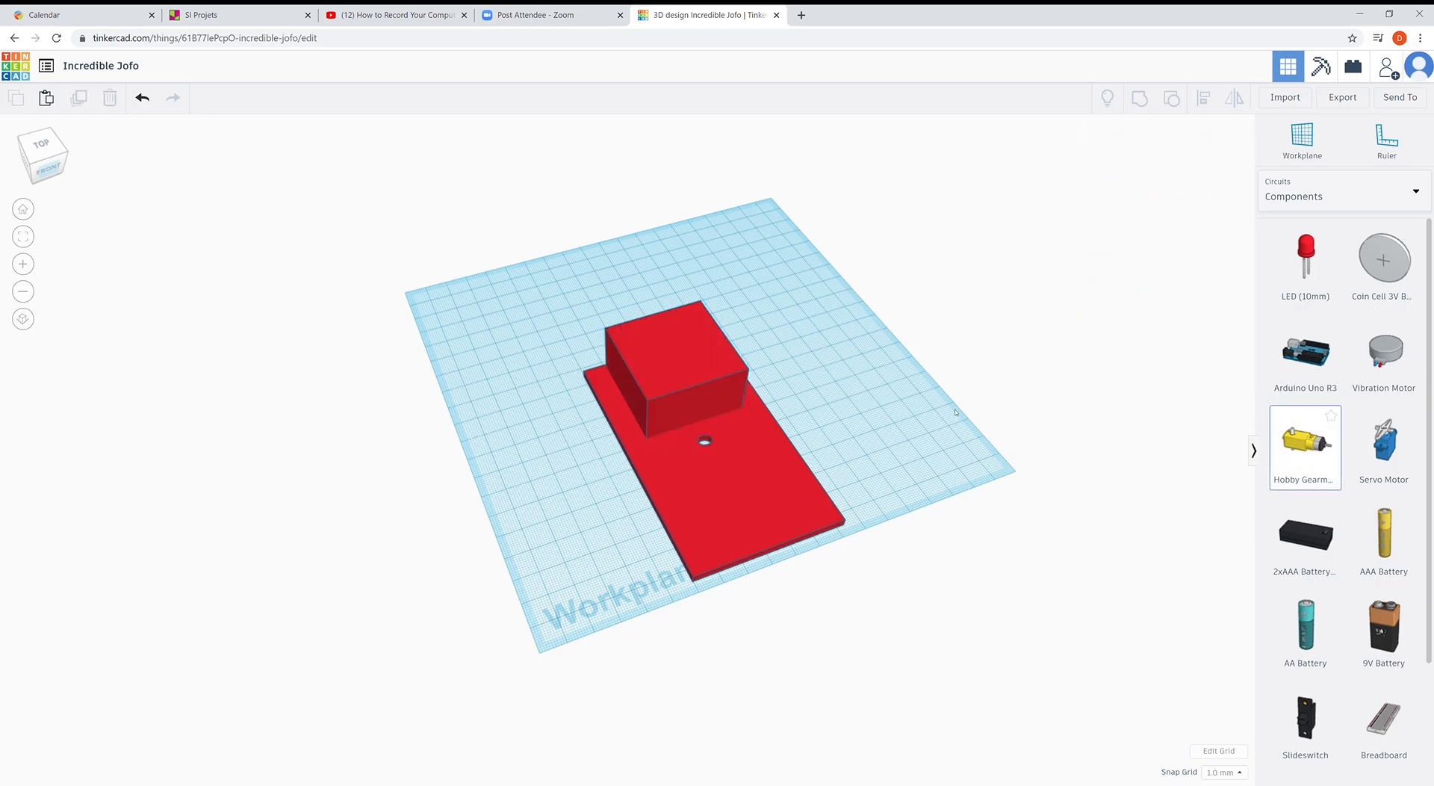
click(905, 408)
click(1395, 629)
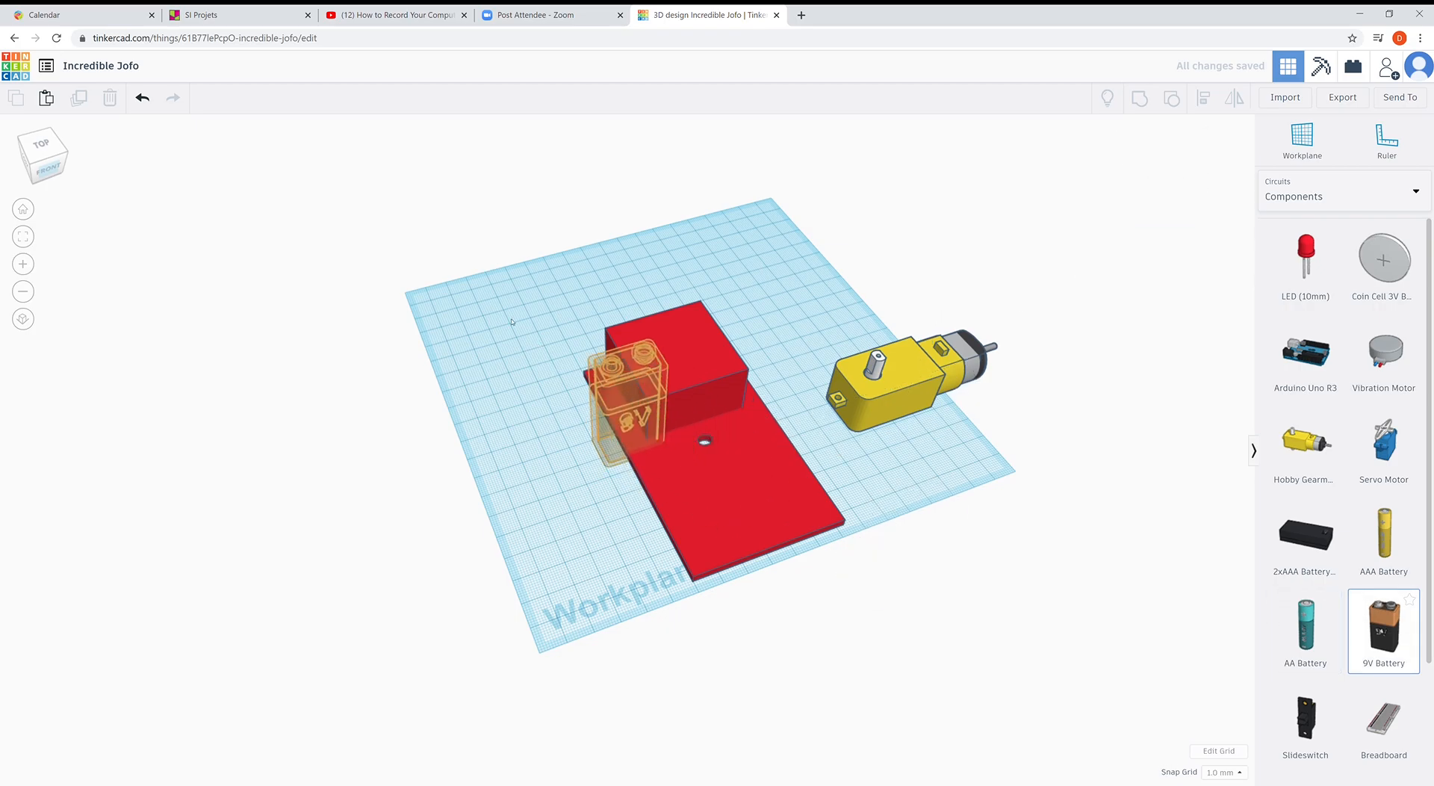
click(731, 473)
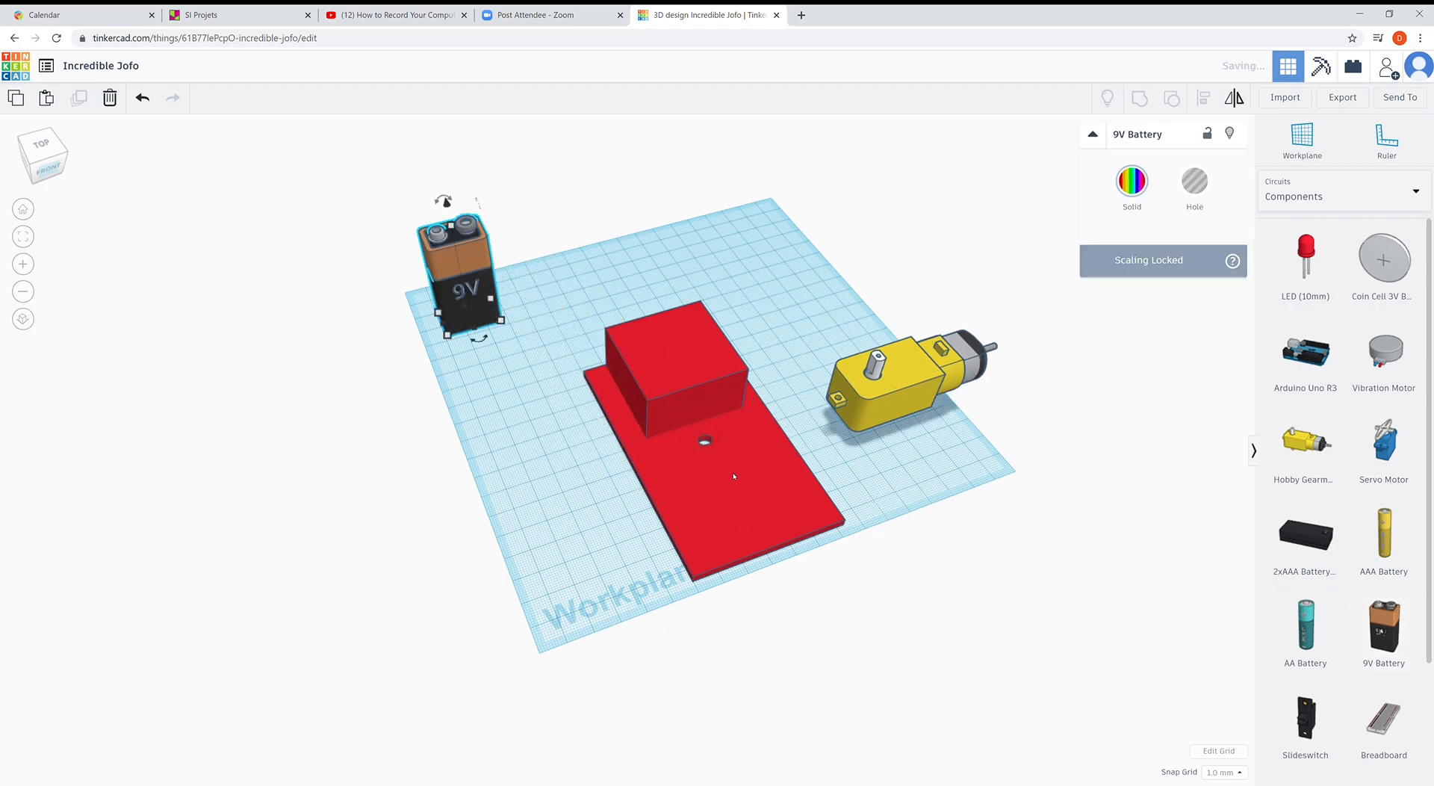
- Lengthen the base plate under the motor and turn the gearmotor to sit straight on it
click(756, 549)
right_drag(754, 546, 681, 532)
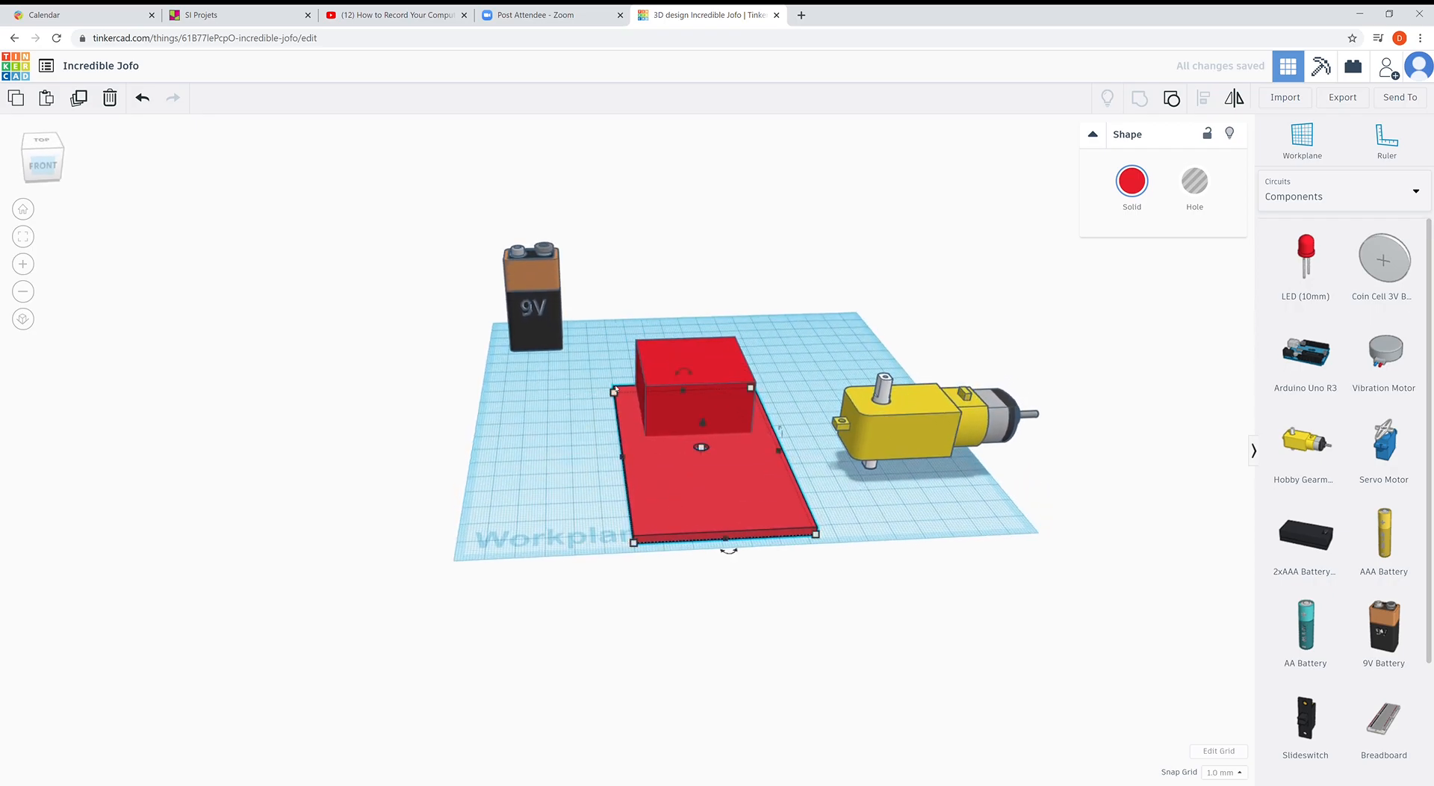
drag(751, 388, 769, 448)
drag(978, 388, 905, 430)
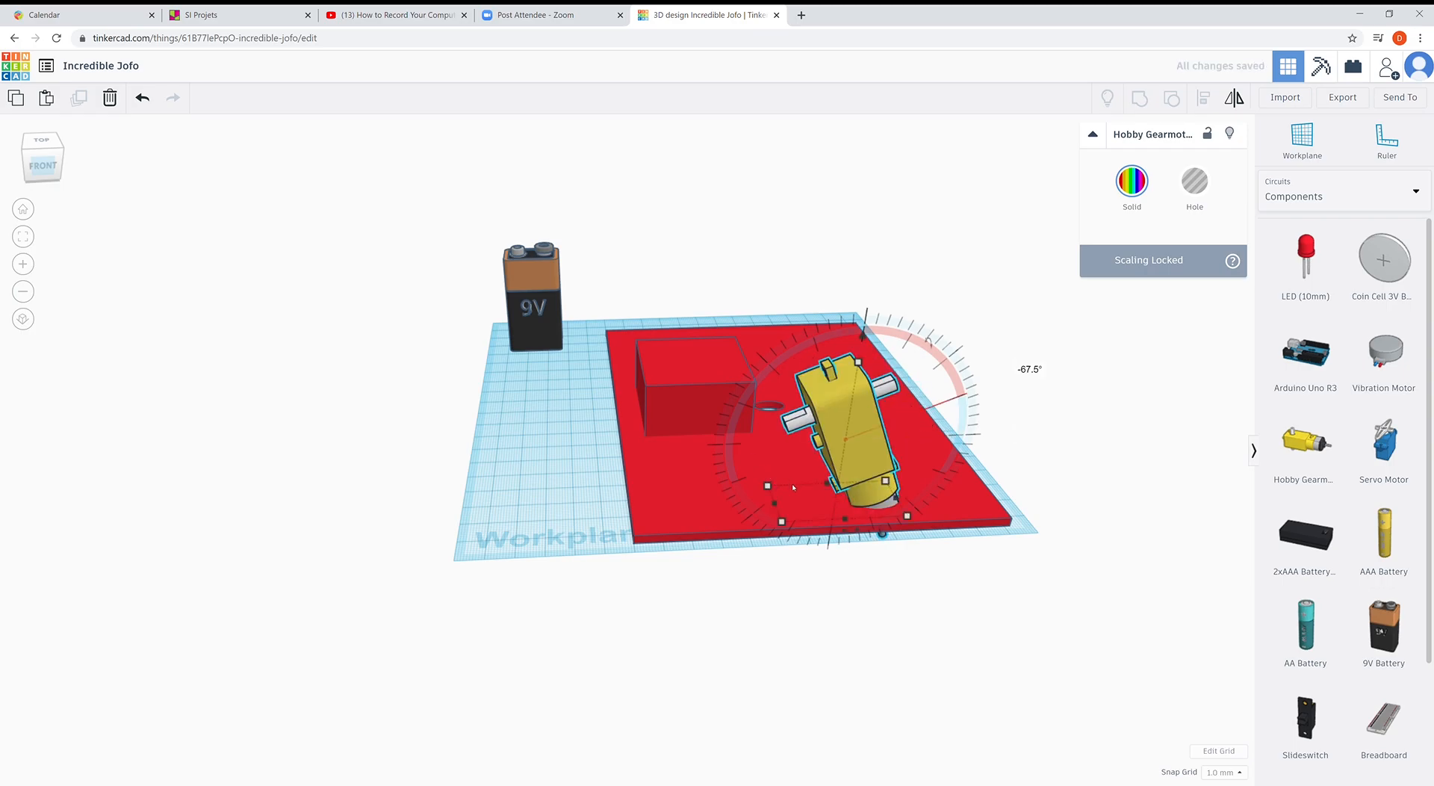
drag(861, 333, 782, 419)
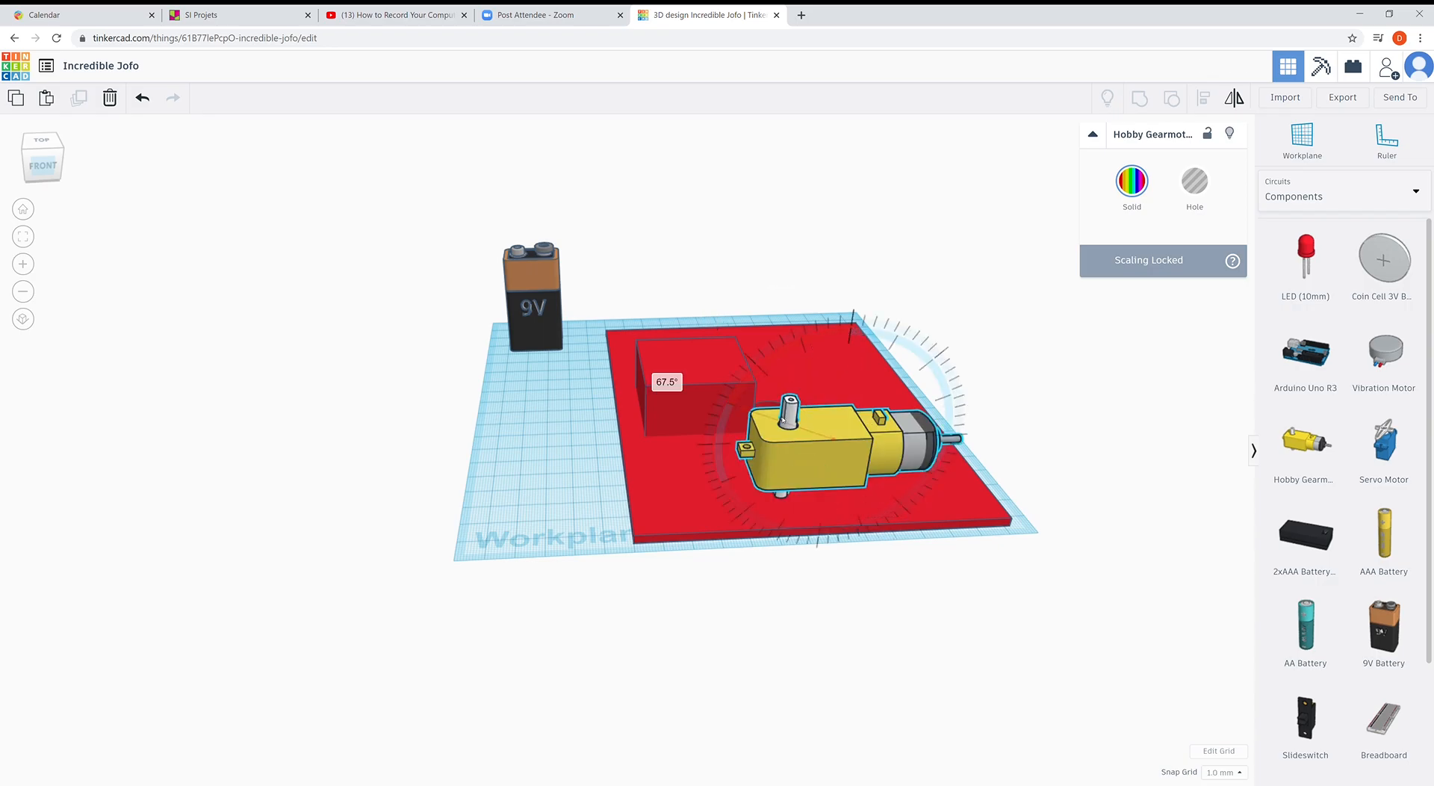
click(705, 356)
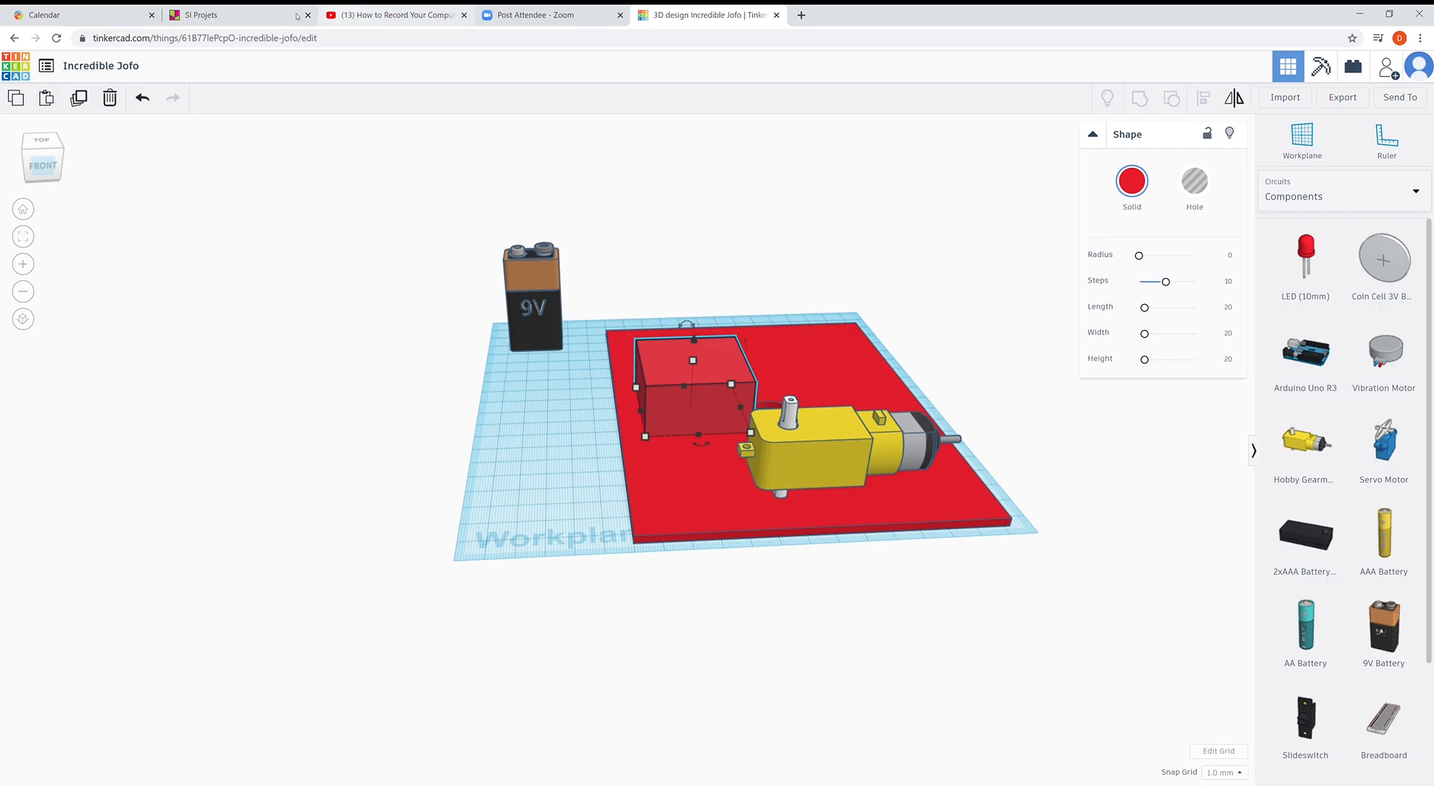
click(239, 15)
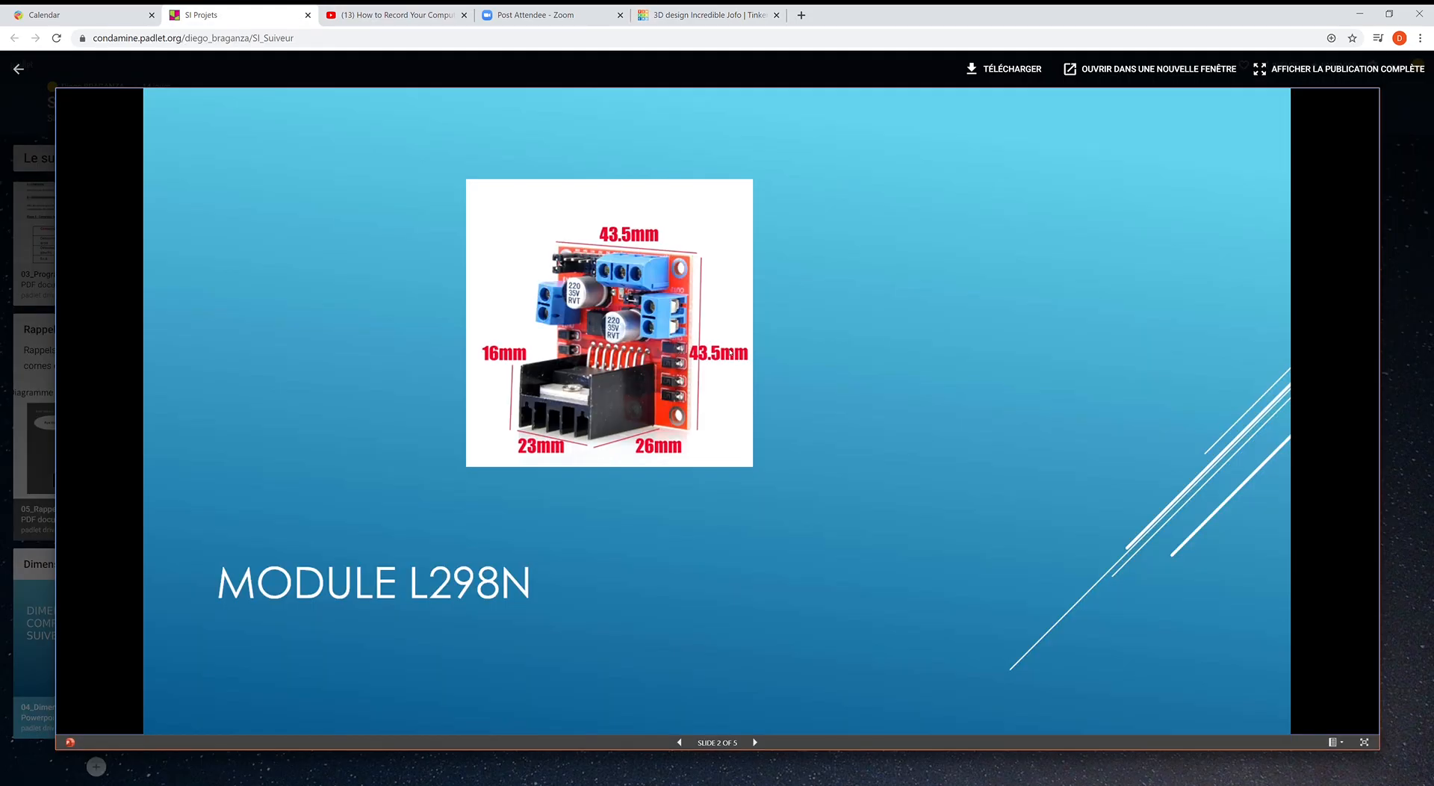
click(754, 743)
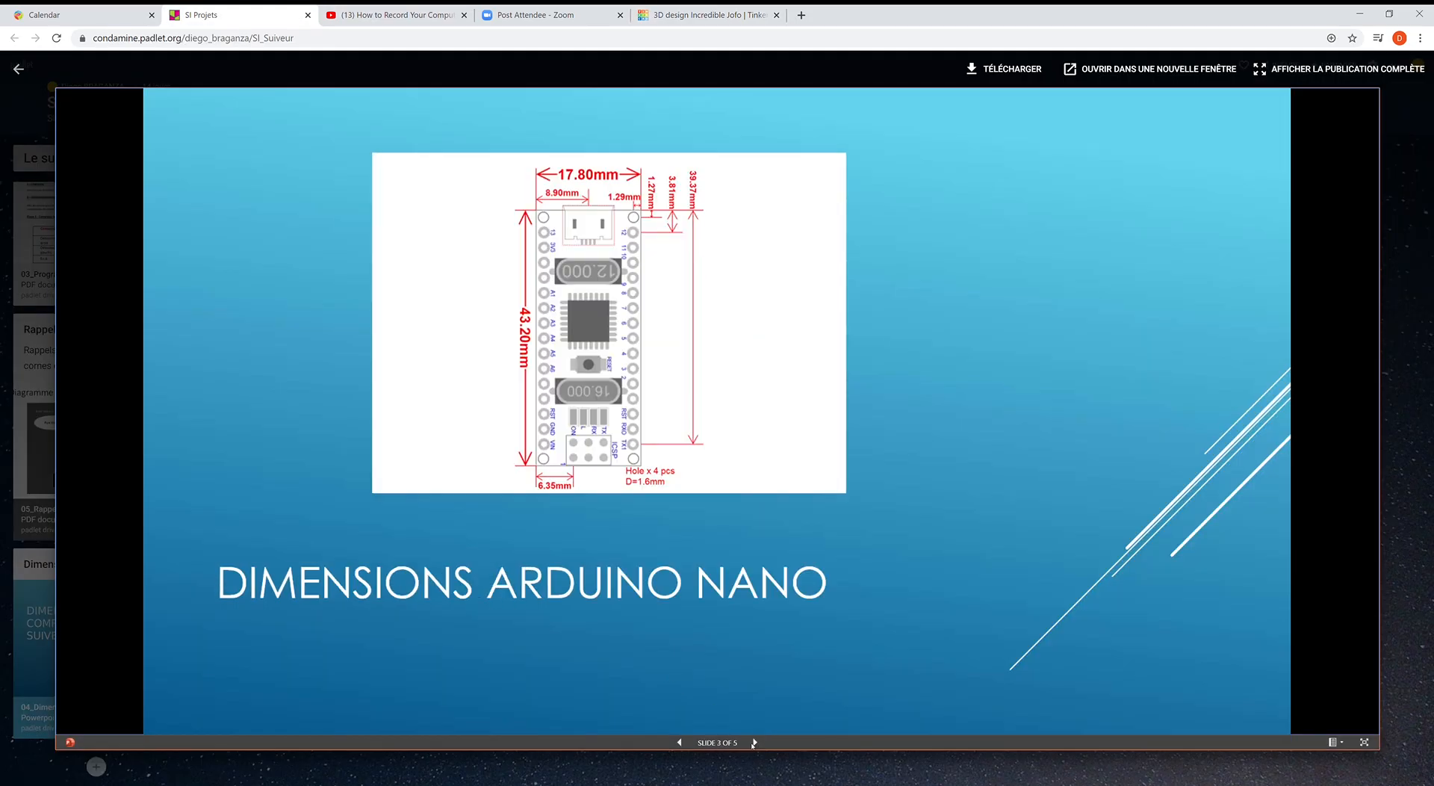
click(754, 742)
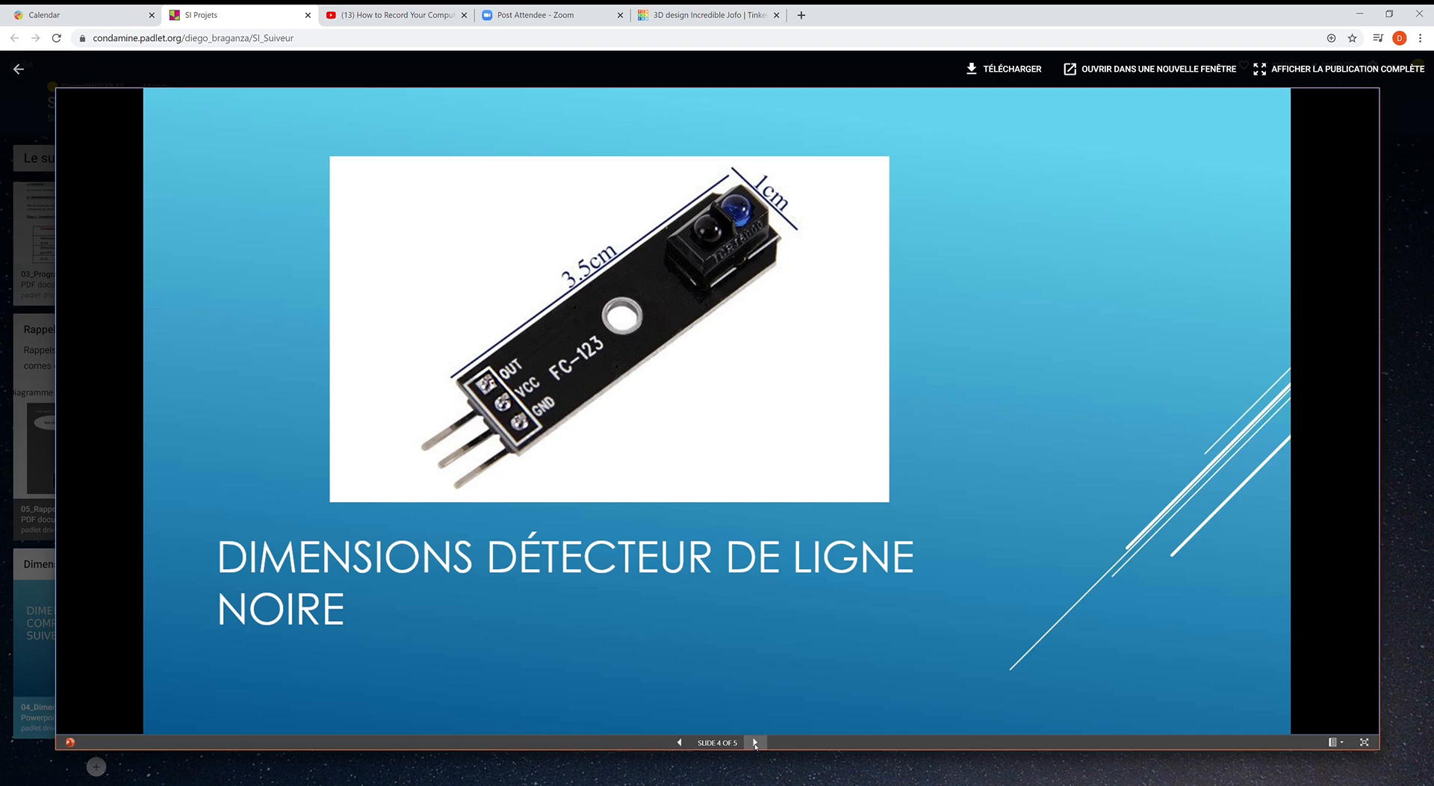
click(754, 743)
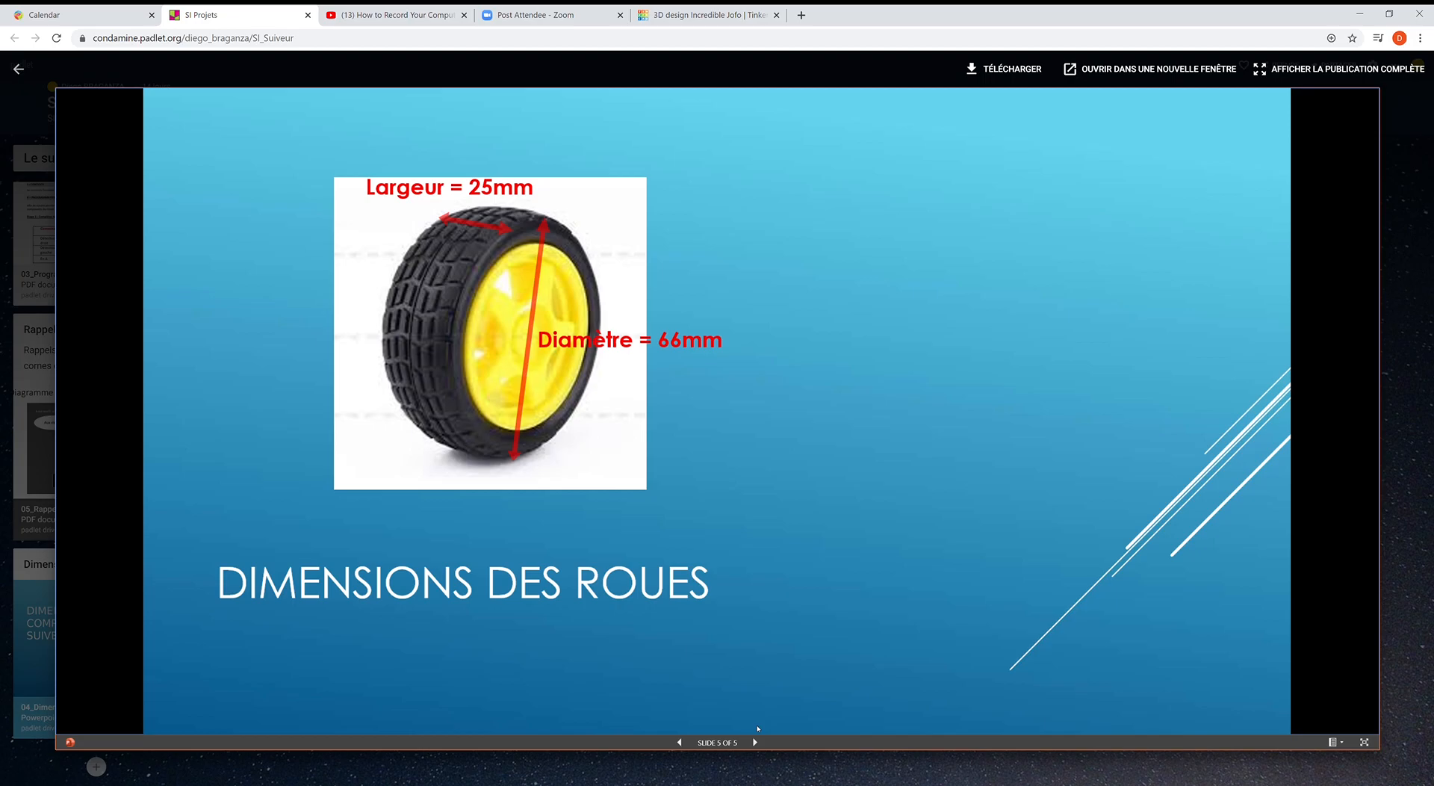
click(680, 742)
click(680, 743)
click(680, 742)
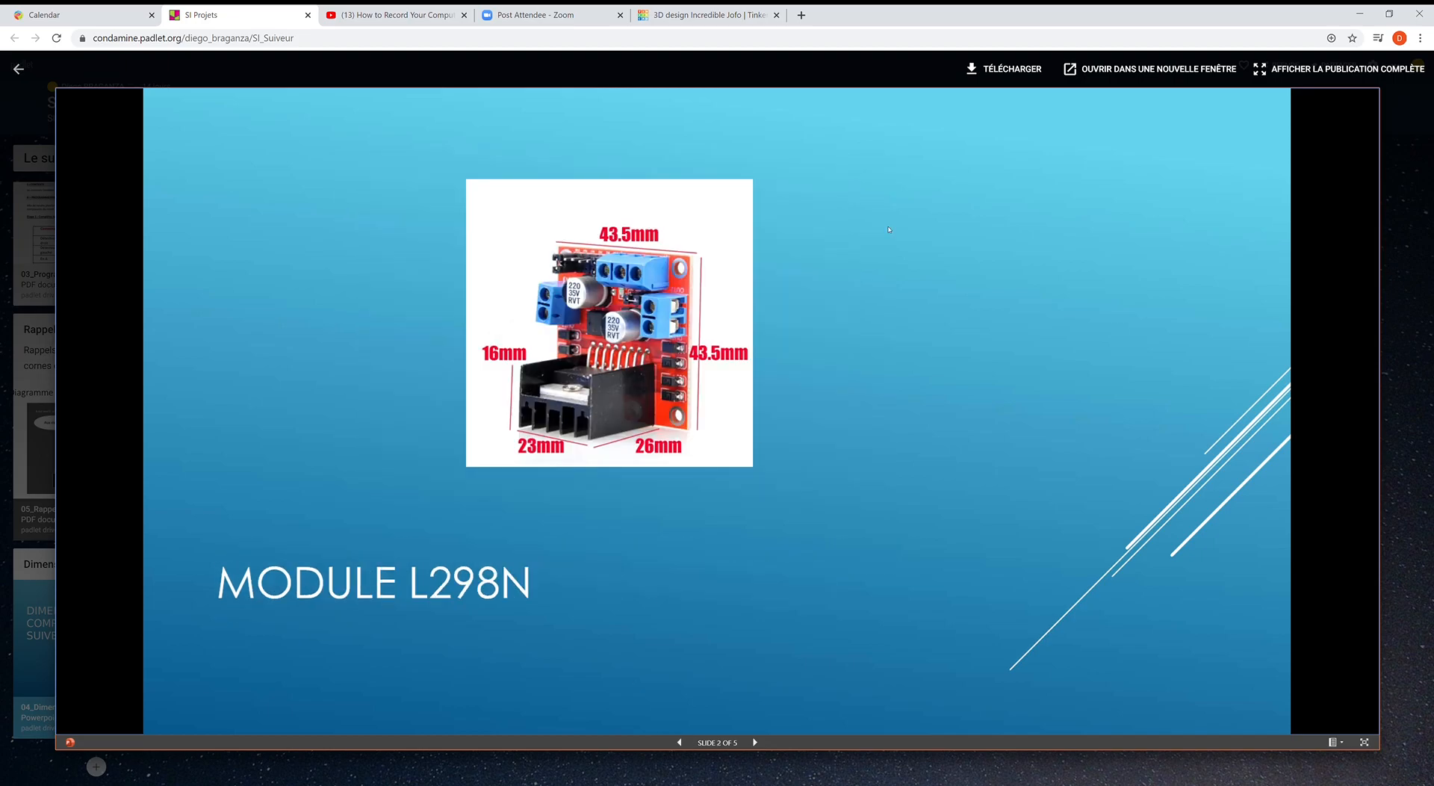
click(685, 14)
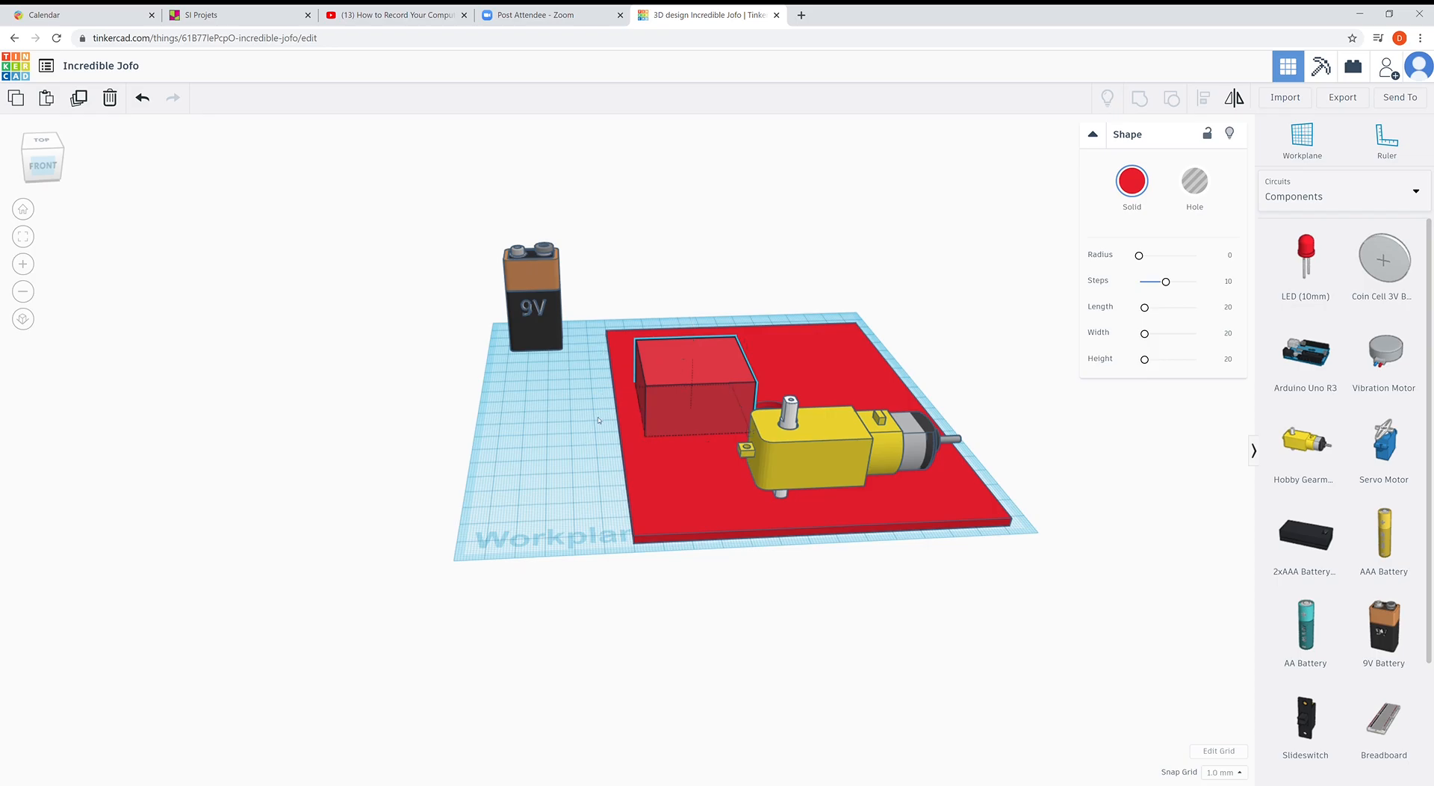
- Set the 43.5 mm box on the workplane in front of the plate and rotate it 45°
drag(643, 353, 542, 222)
right_drag(552, 436, 558, 250)
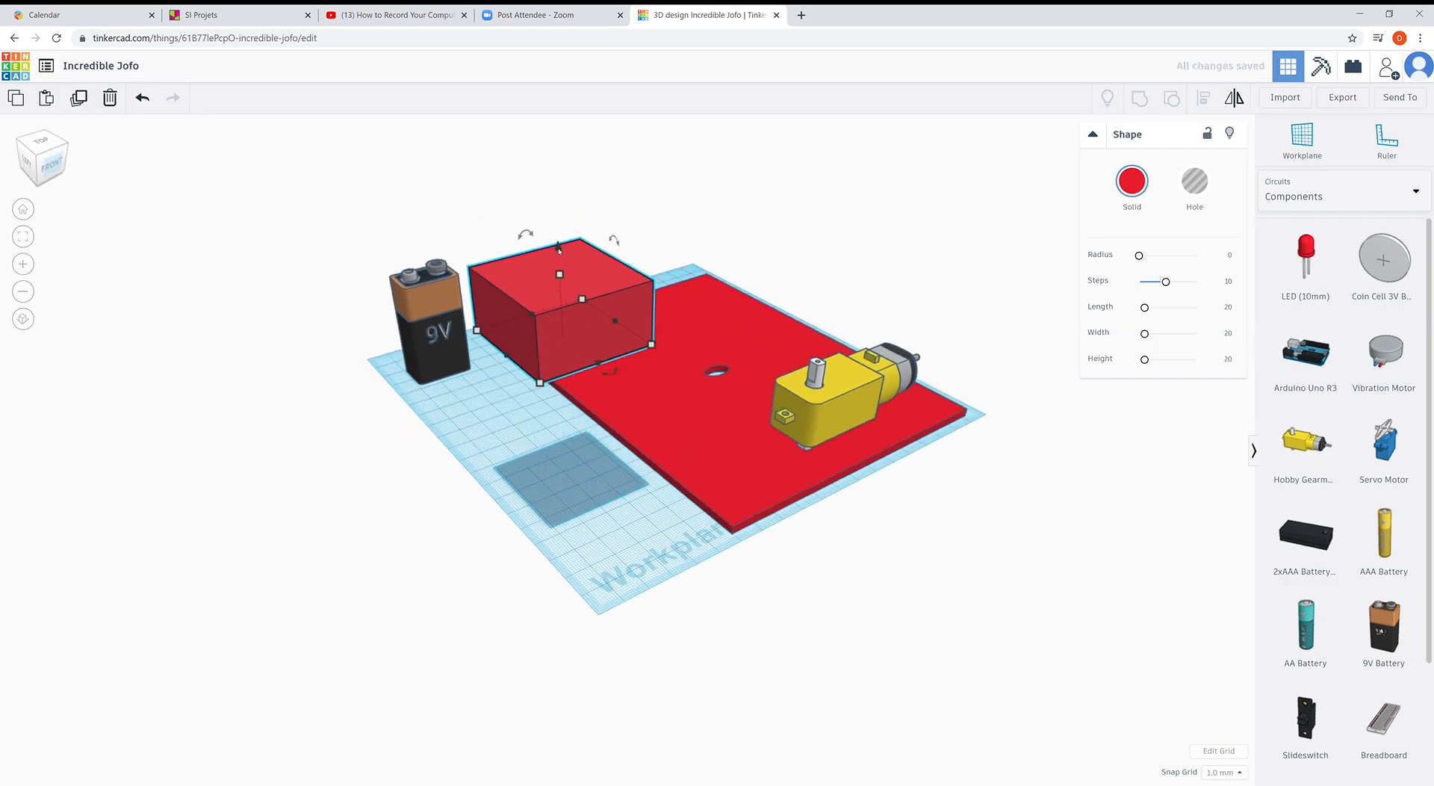
drag(560, 256, 521, 421)
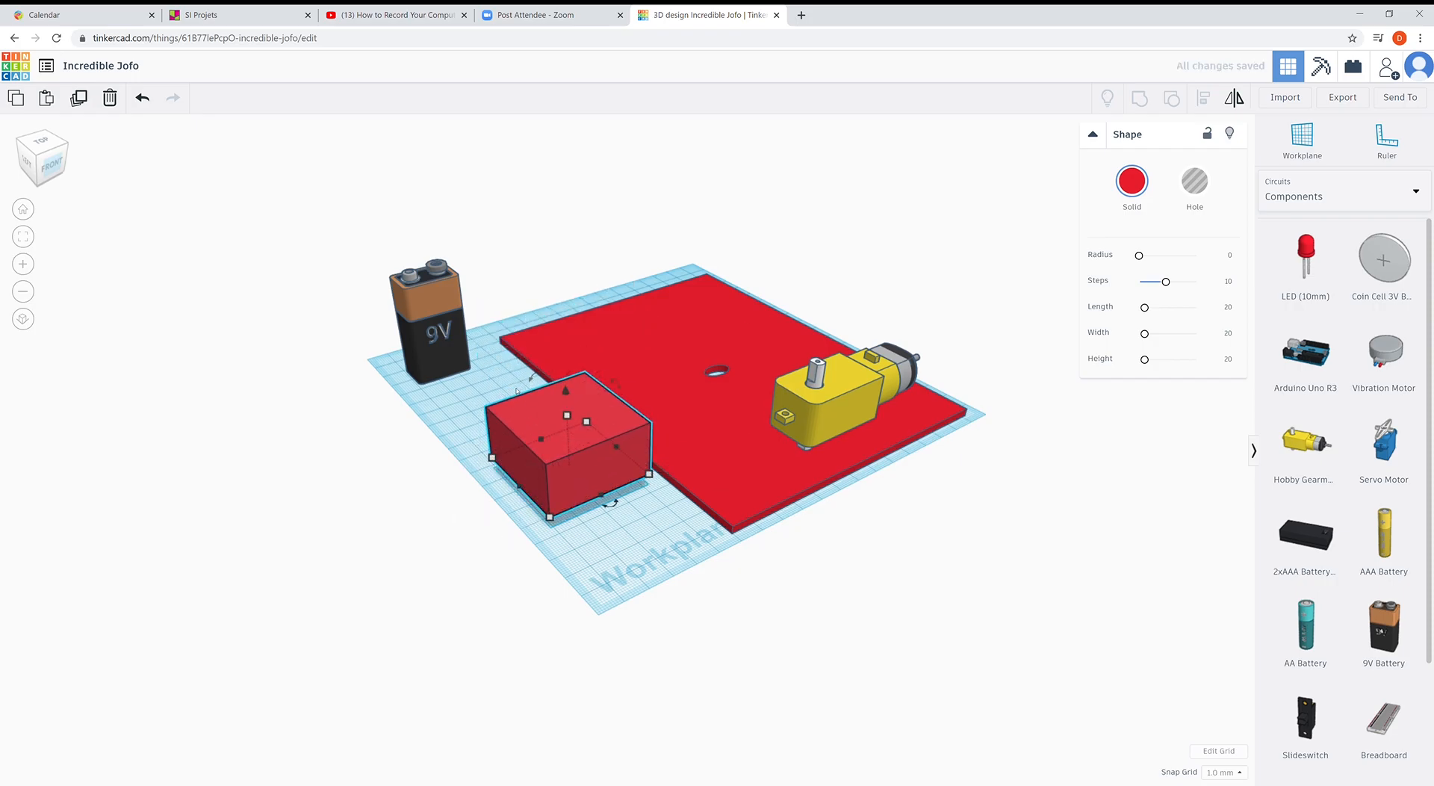
drag(535, 365, 509, 409)
drag(586, 367, 654, 329)
click(570, 415)
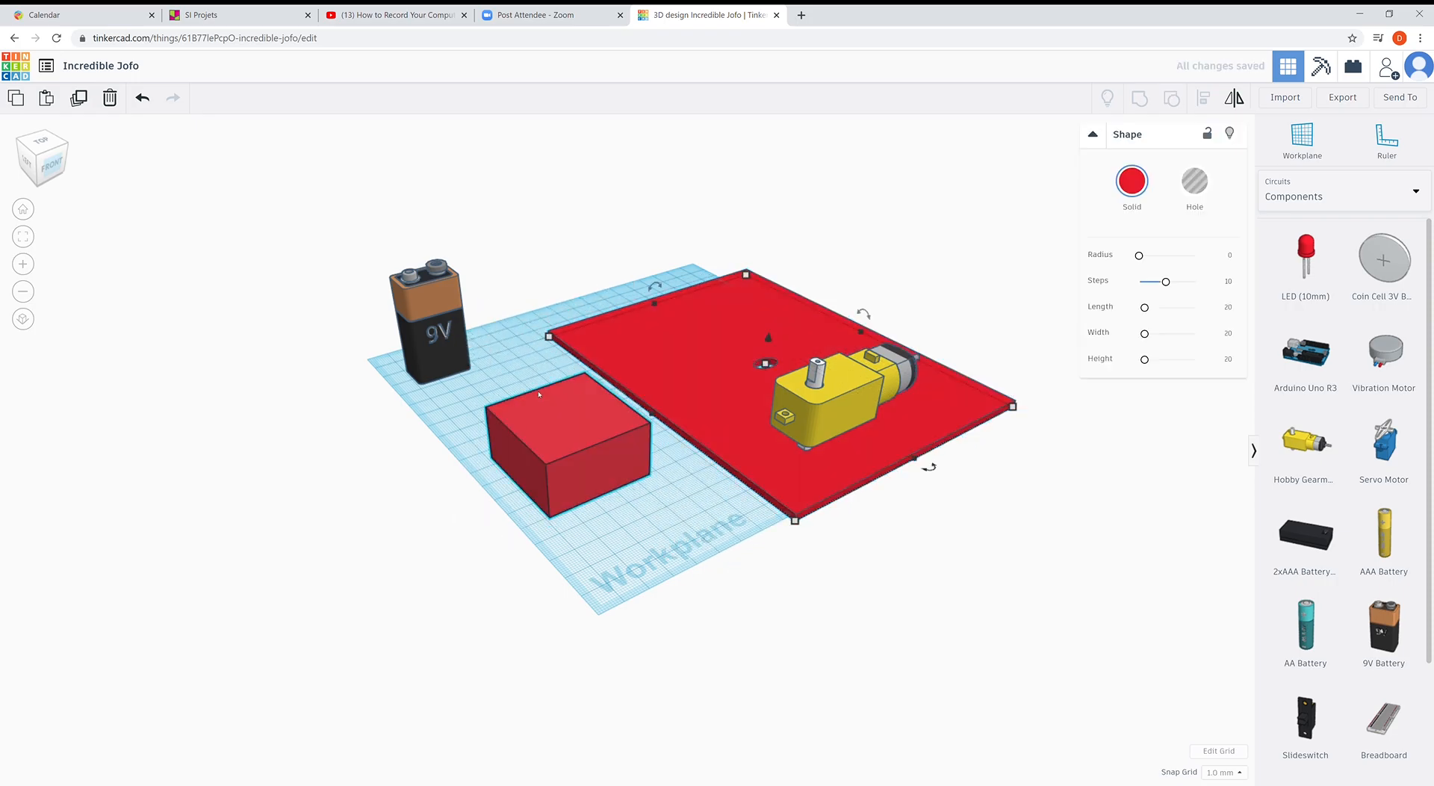
drag(534, 377, 619, 472)
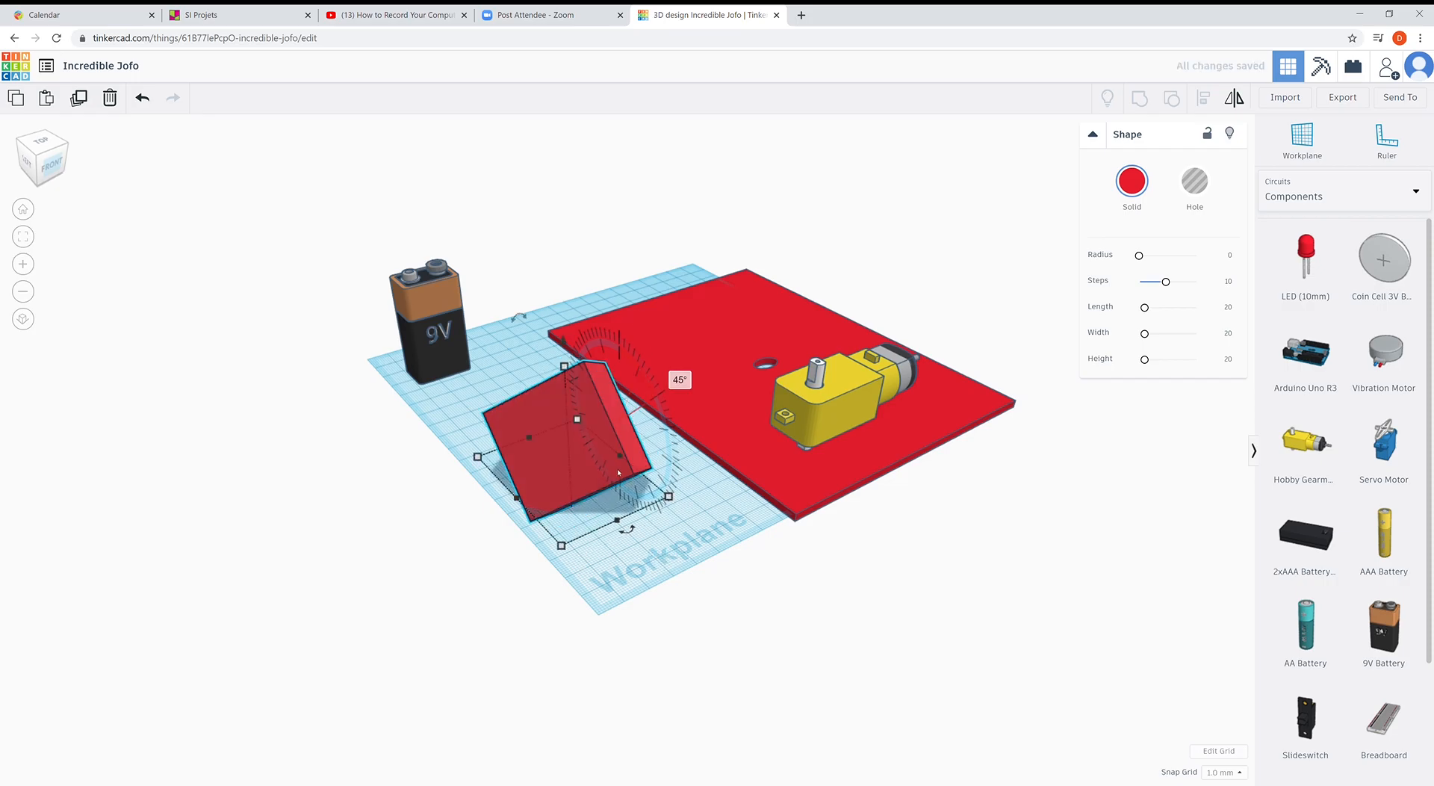
- Choose Printables > Dinosaur as the shape category, then clear the selection
click(1331, 196)
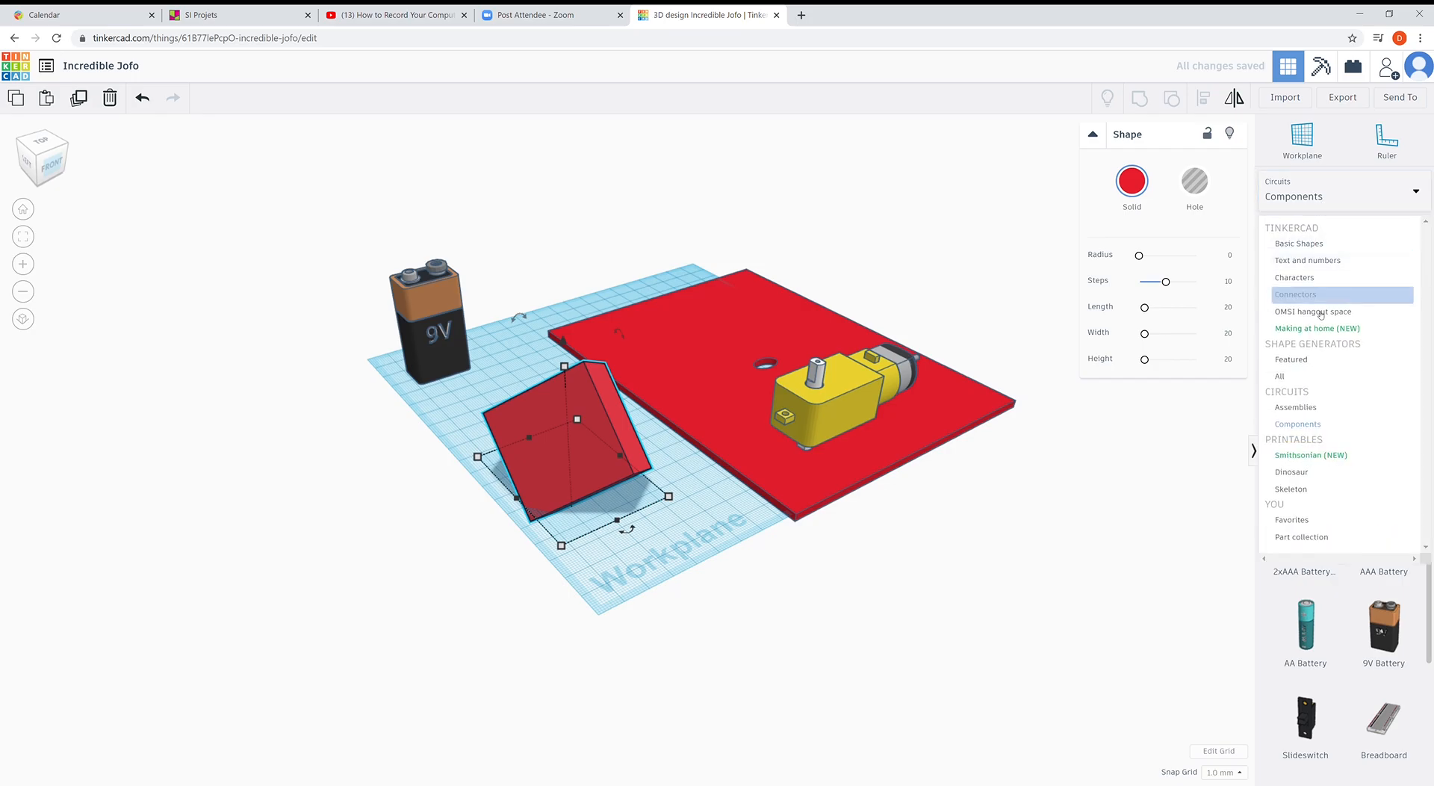
click(1303, 471)
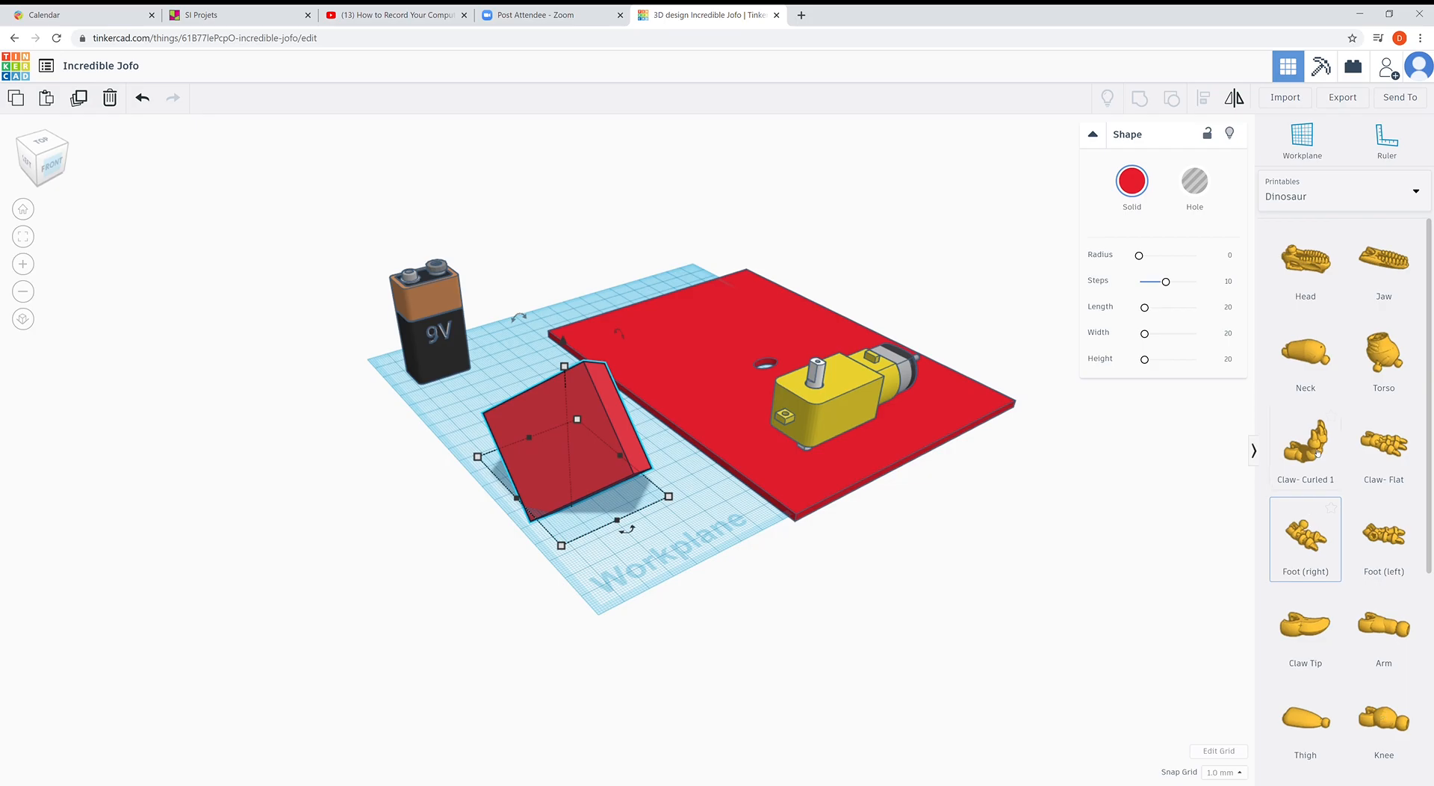
click(1337, 202)
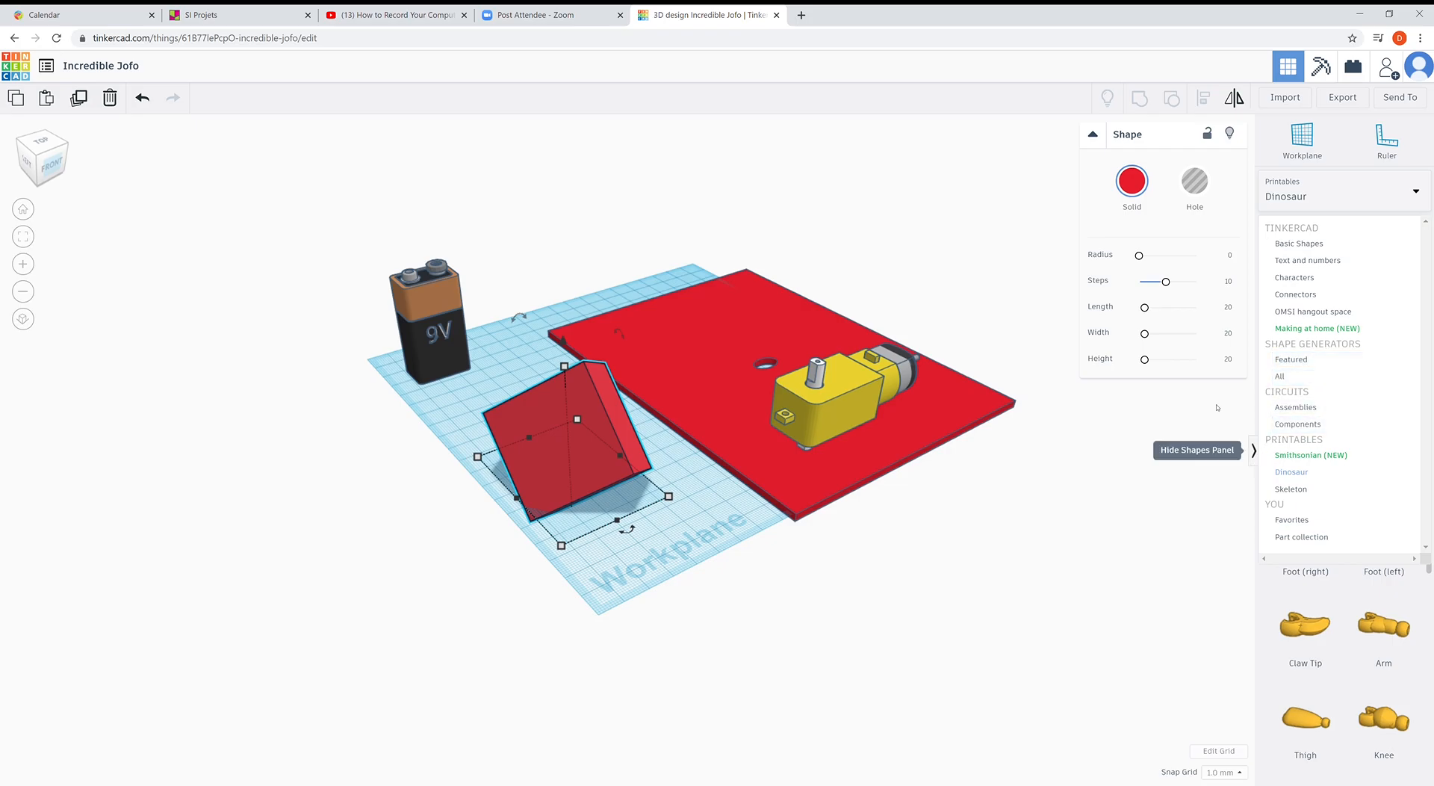
click(373, 506)
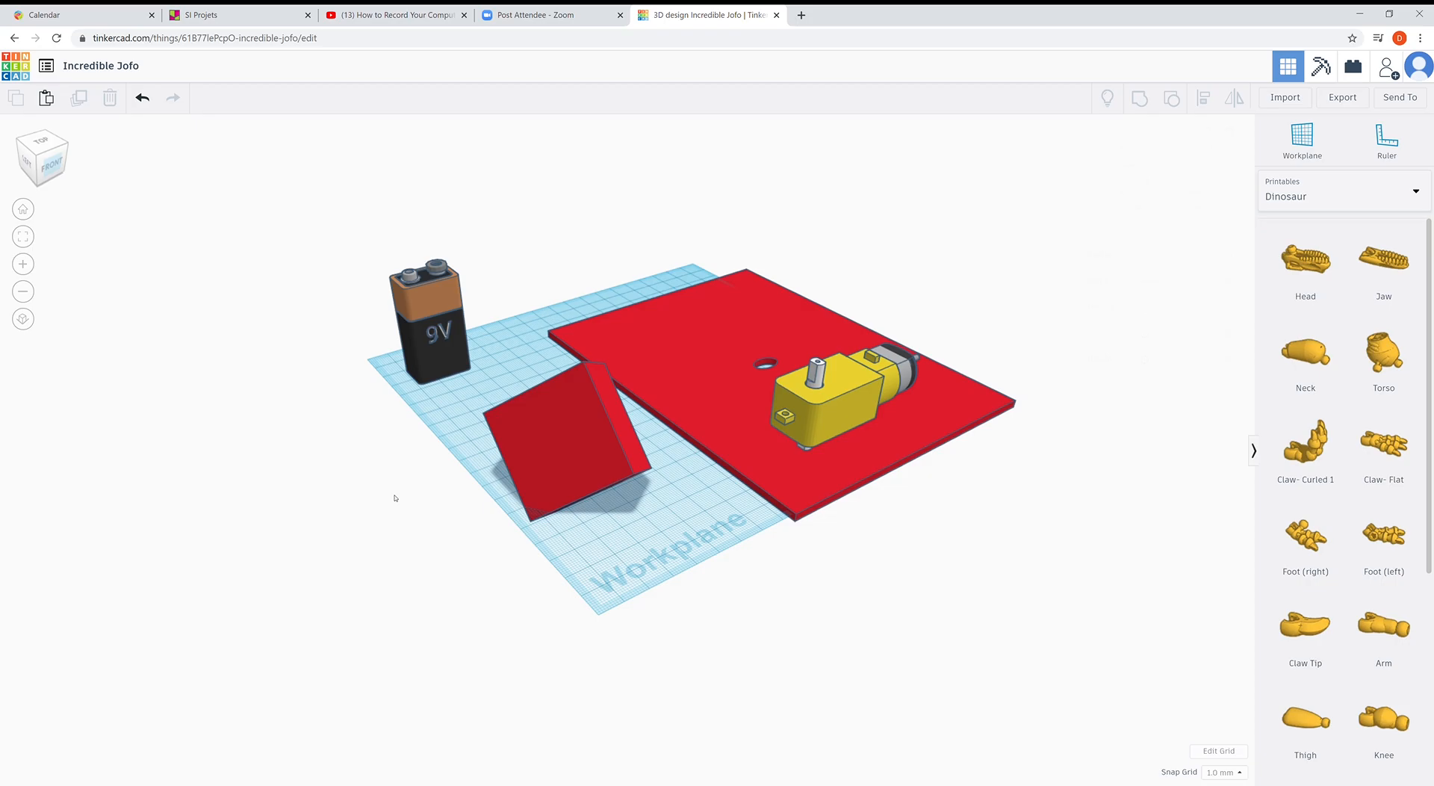